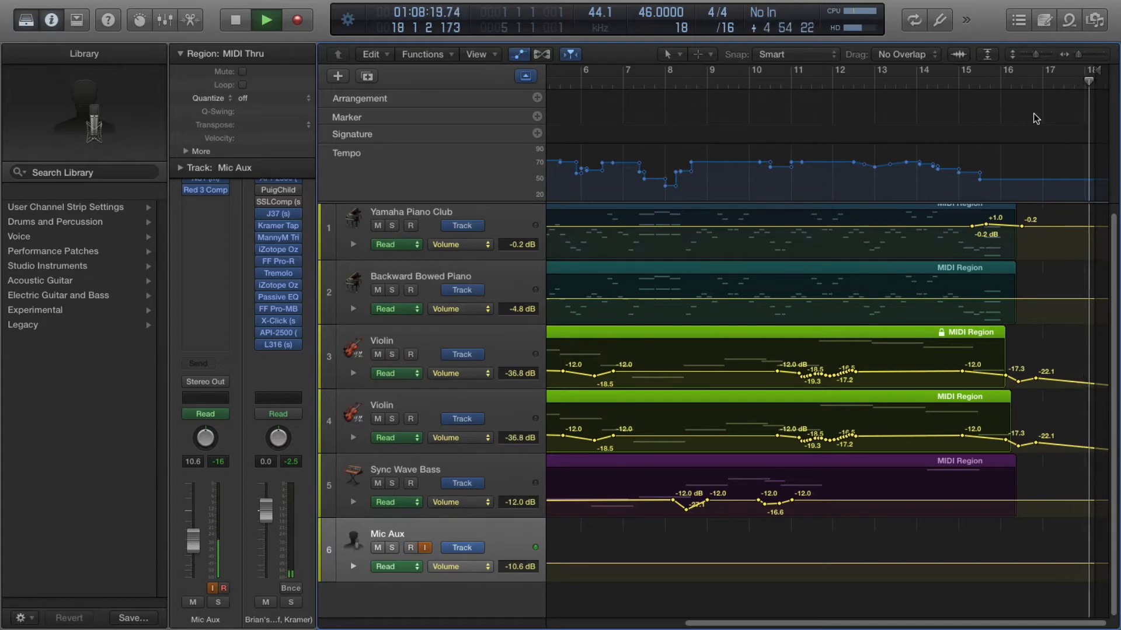
Stop playback, place the playhead at bar 9, and examine the tempo curve across the project
key("space")
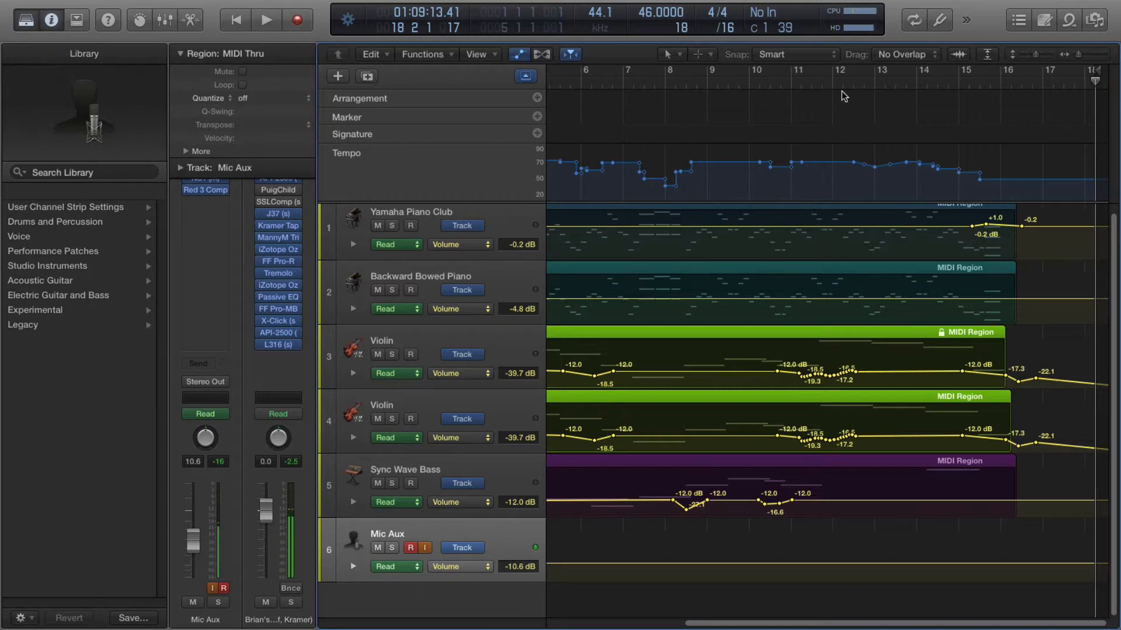
left_click_drag(739, 87, 750, 86)
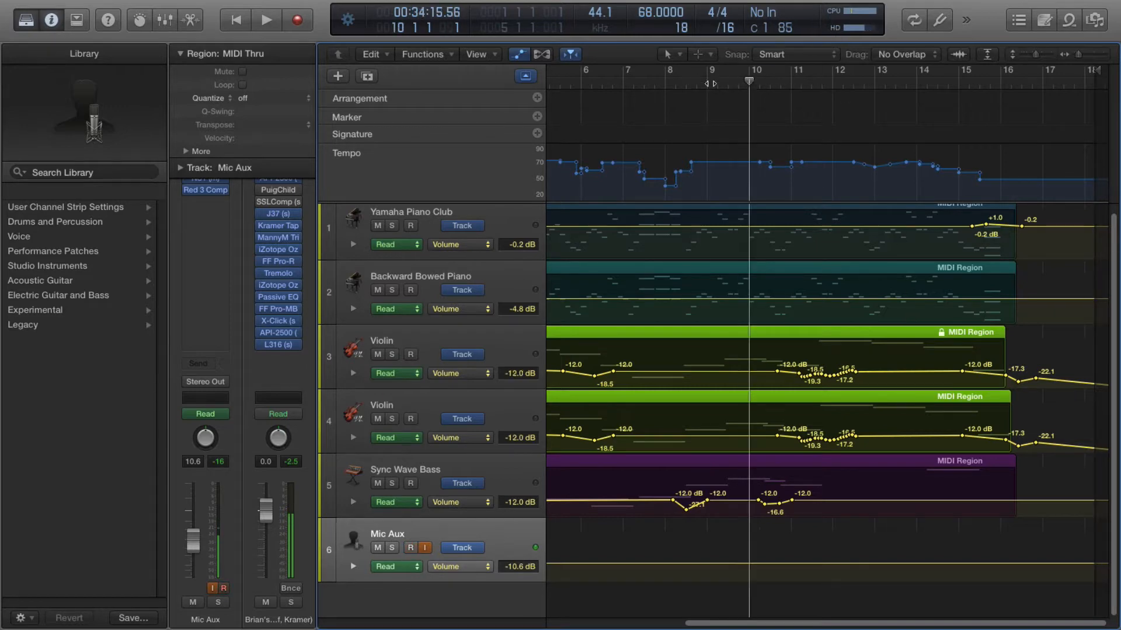
left_click(709, 85)
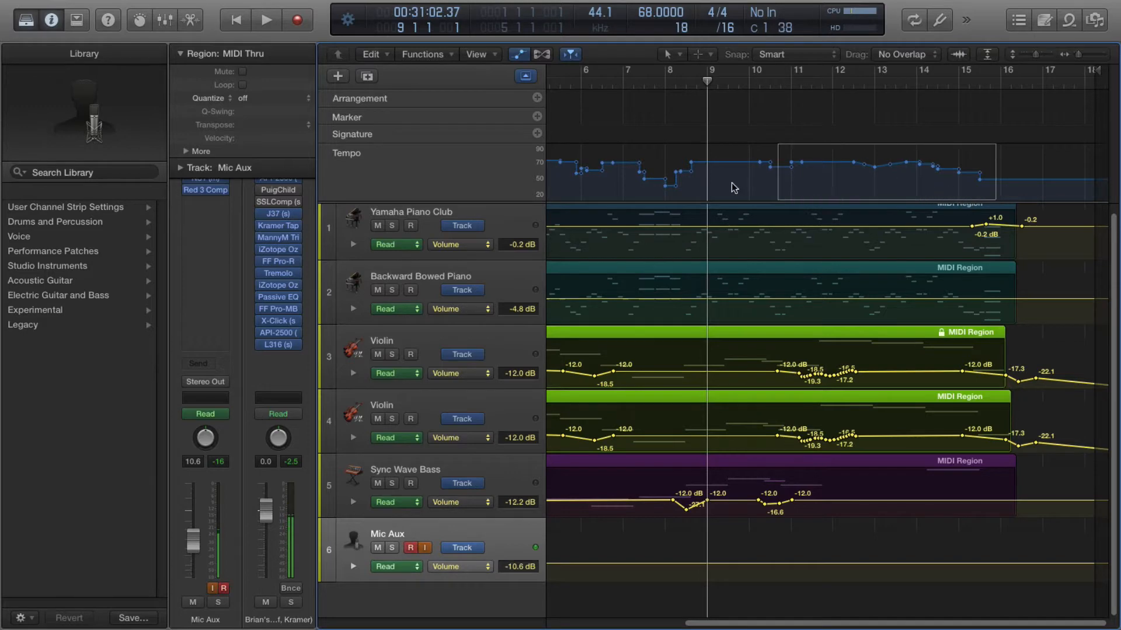
left_click_drag(733, 188, 649, 188)
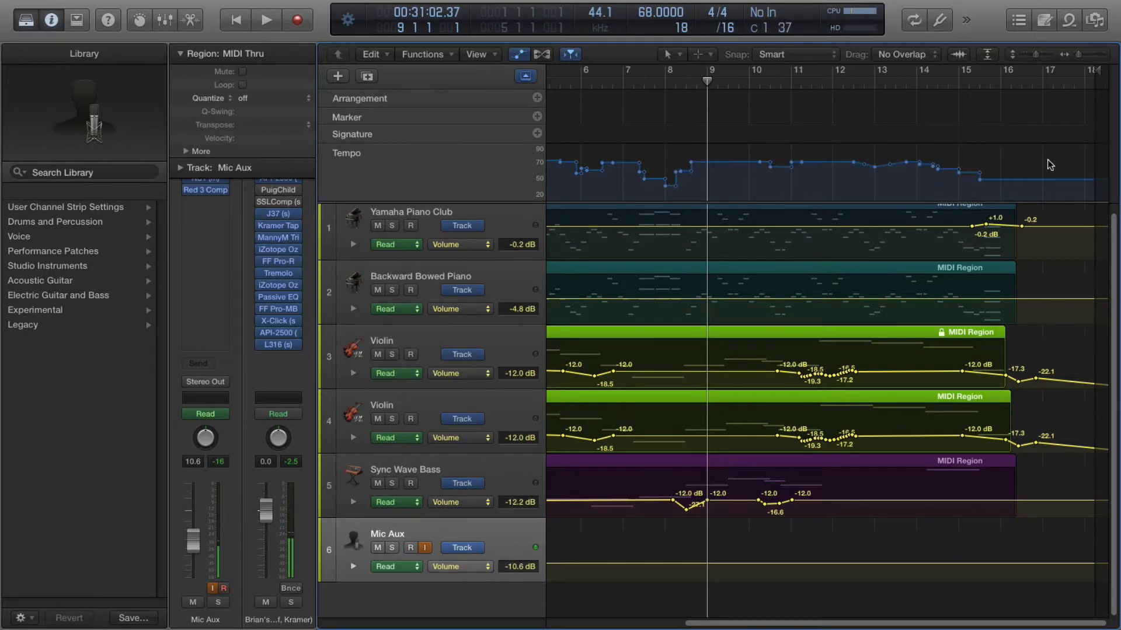
left_click_drag(730, 623, 554, 622)
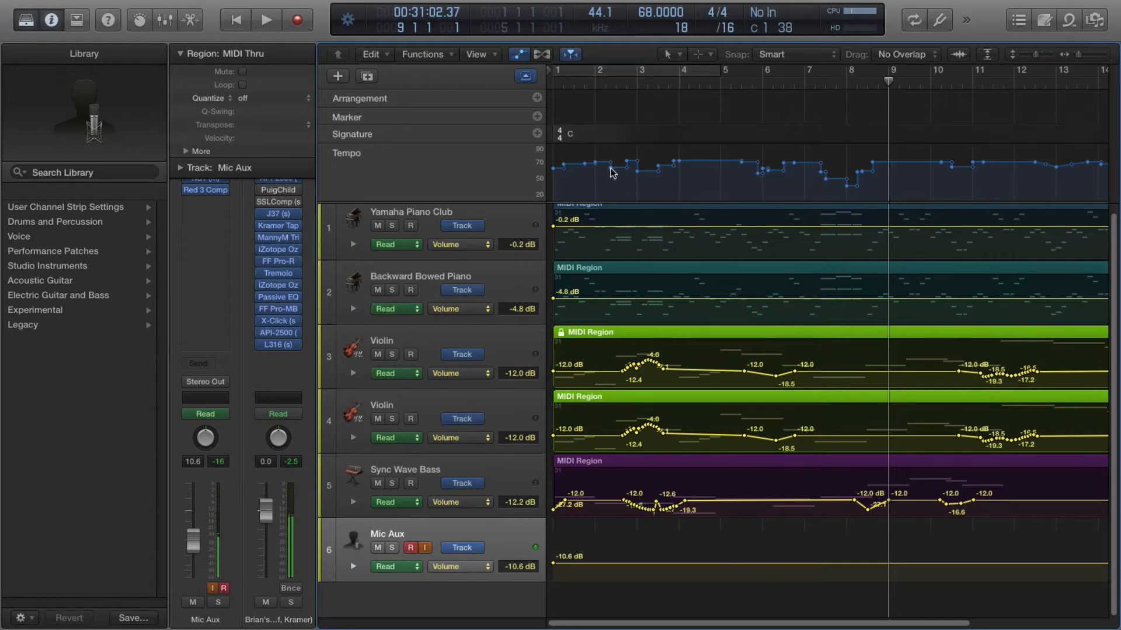
Audition the piece from the start with all tempo changes removed at a constant 60 BPM, and undo the removal
left_click_drag(565, 173, 1094, 173)
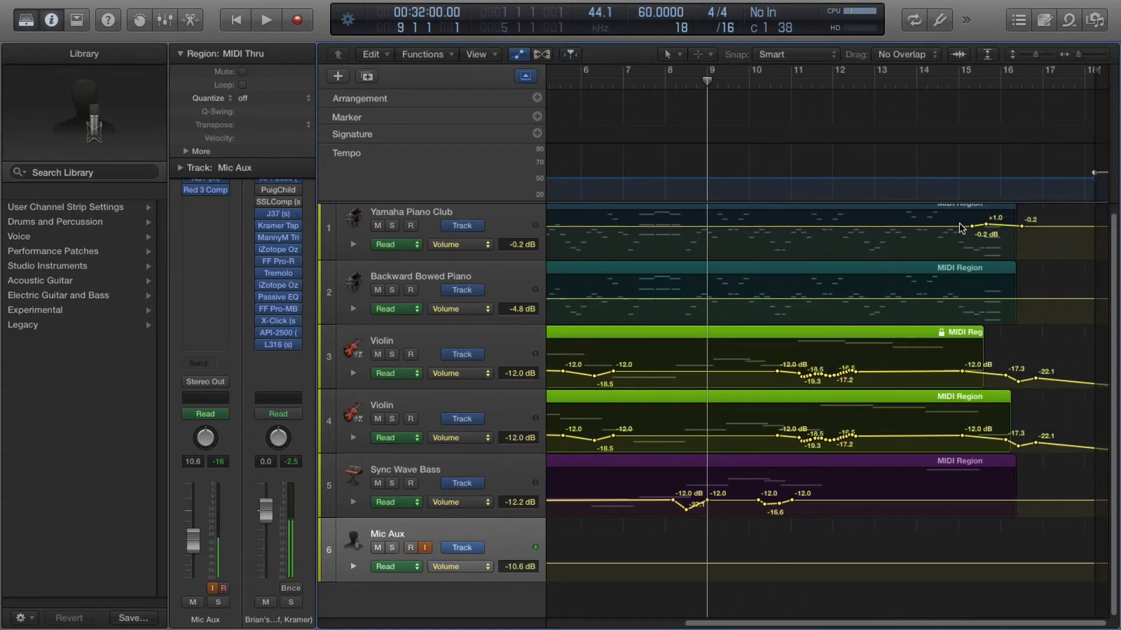
key("Return")
key("space")
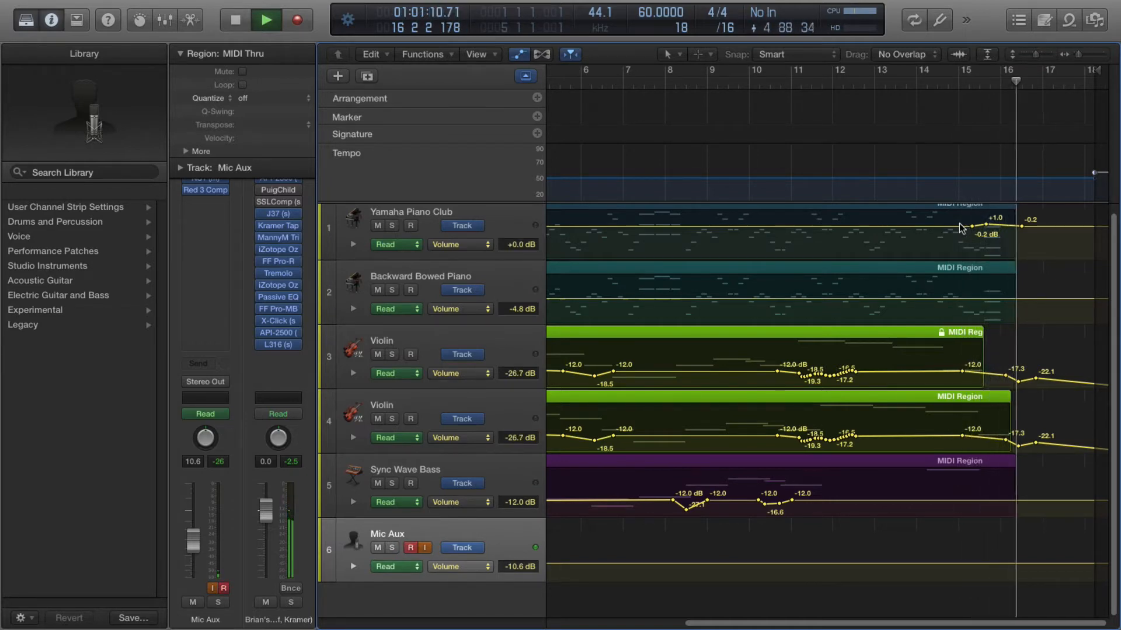
key("space")
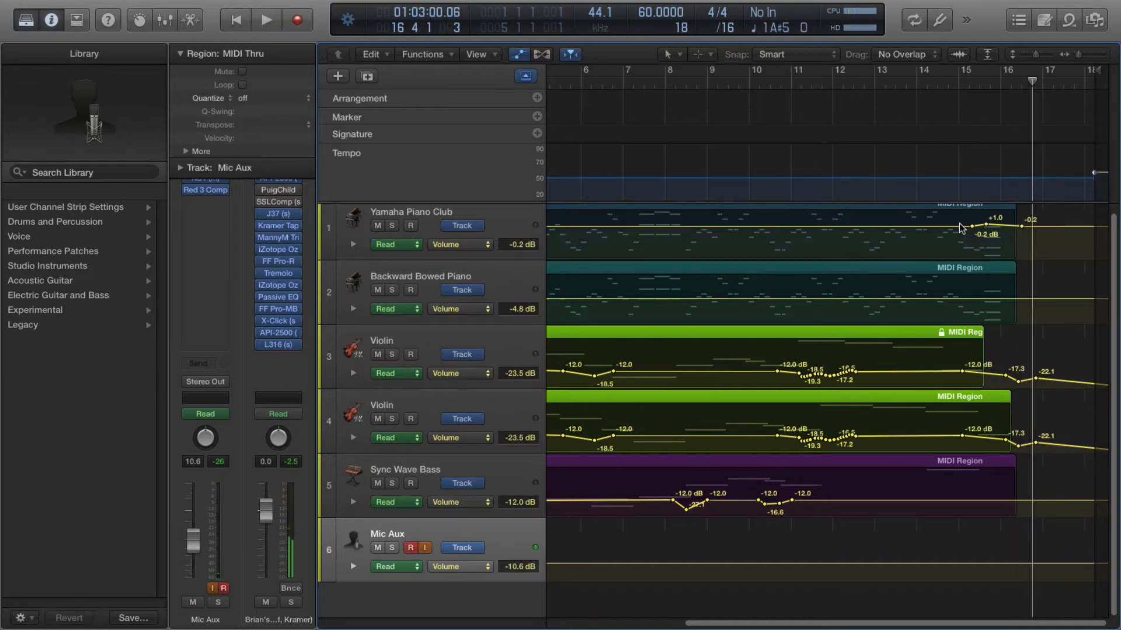
key("super+z")
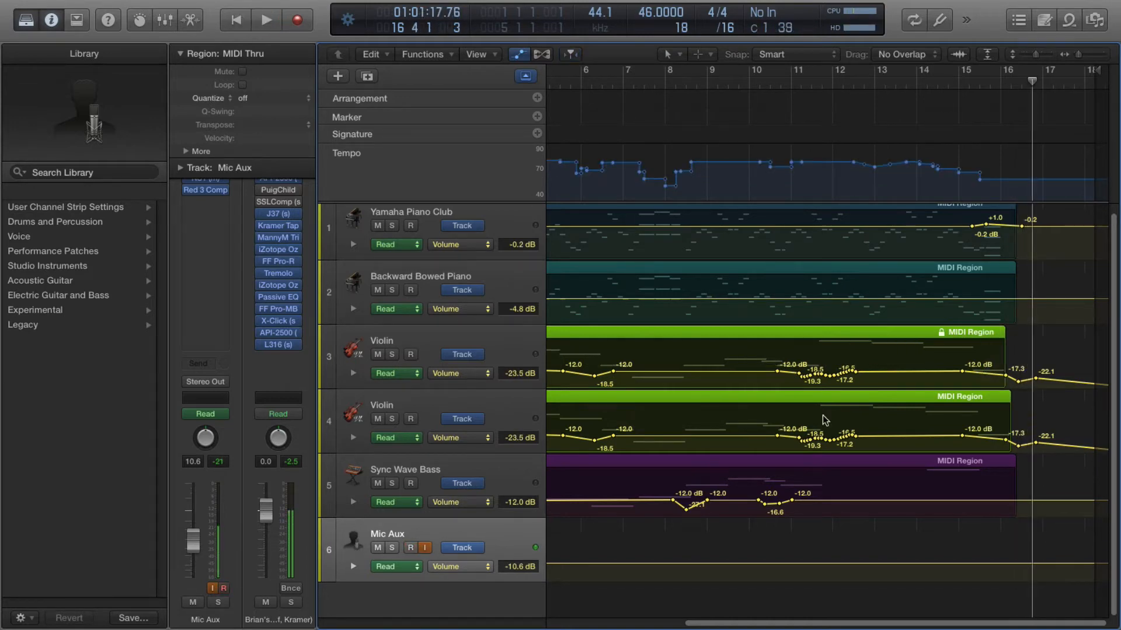
Play the slowed passage from about bar 7 beat 3 into bar 8, and delete the stray marker at bar 1
left_click_drag(817, 626, 584, 626)
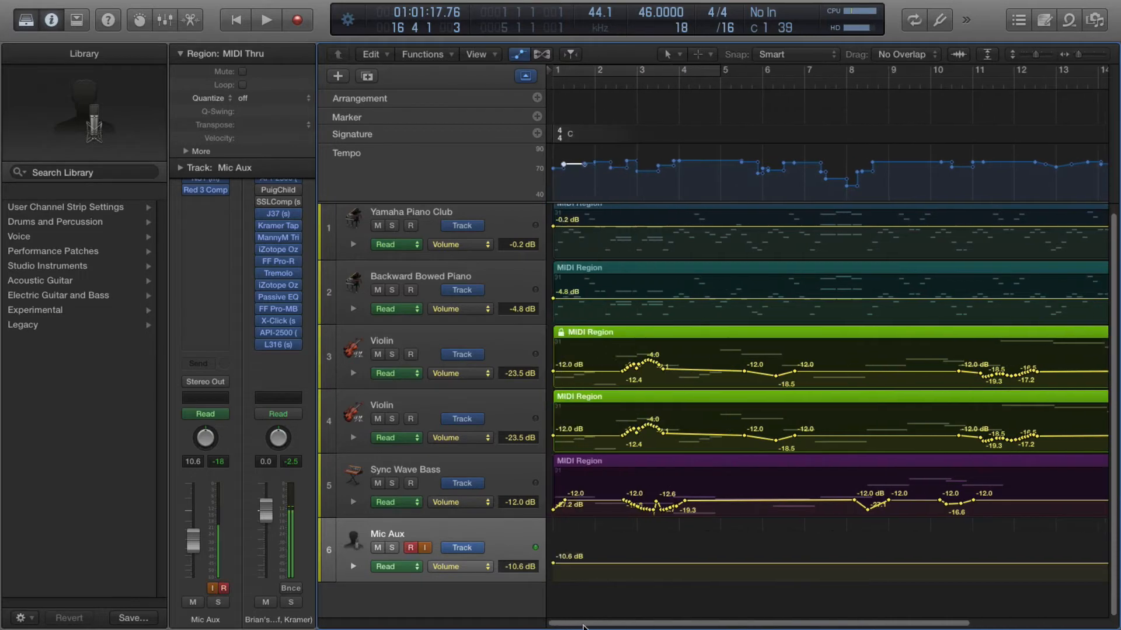
key("alt+apostrophe")
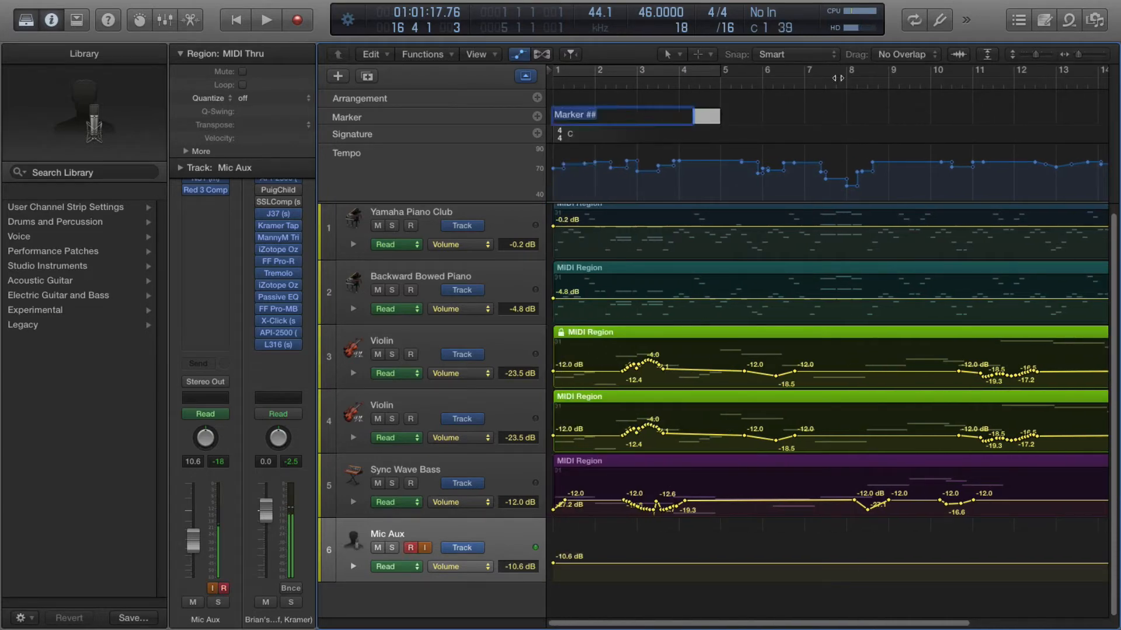
left_click(838, 81)
left_click_drag(839, 82, 825, 83)
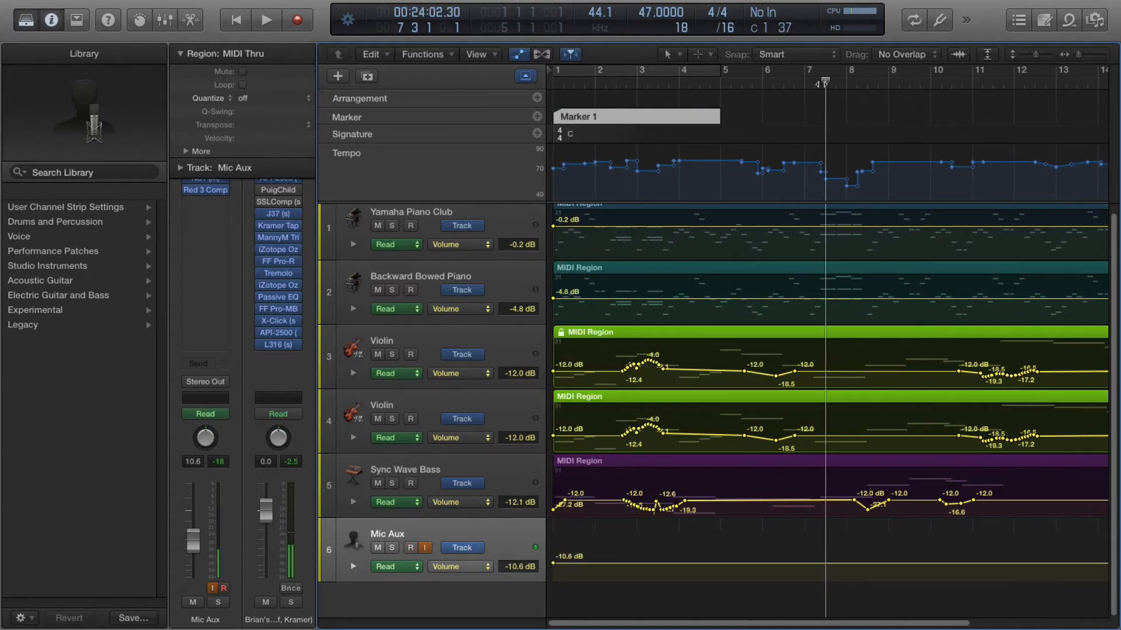
key("space")
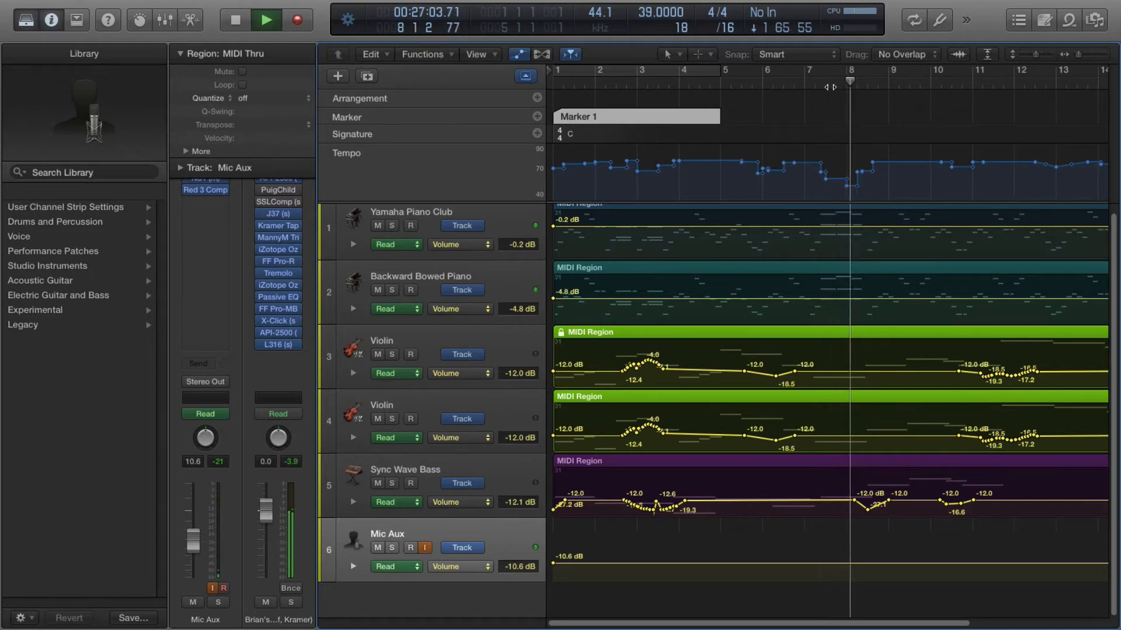
key("space")
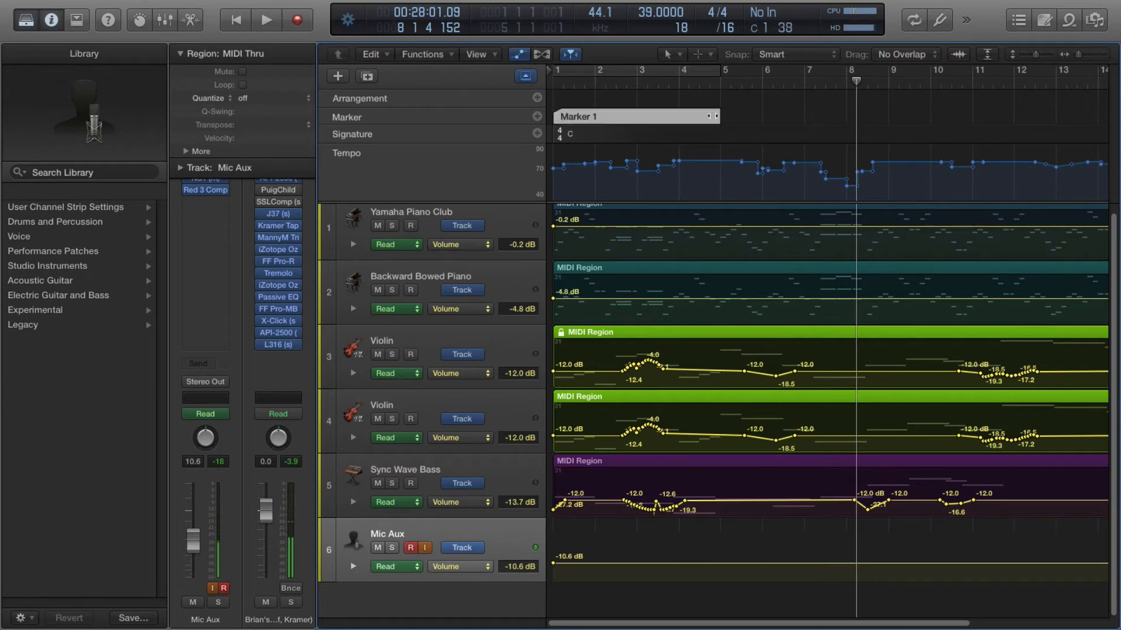
key("Delete")
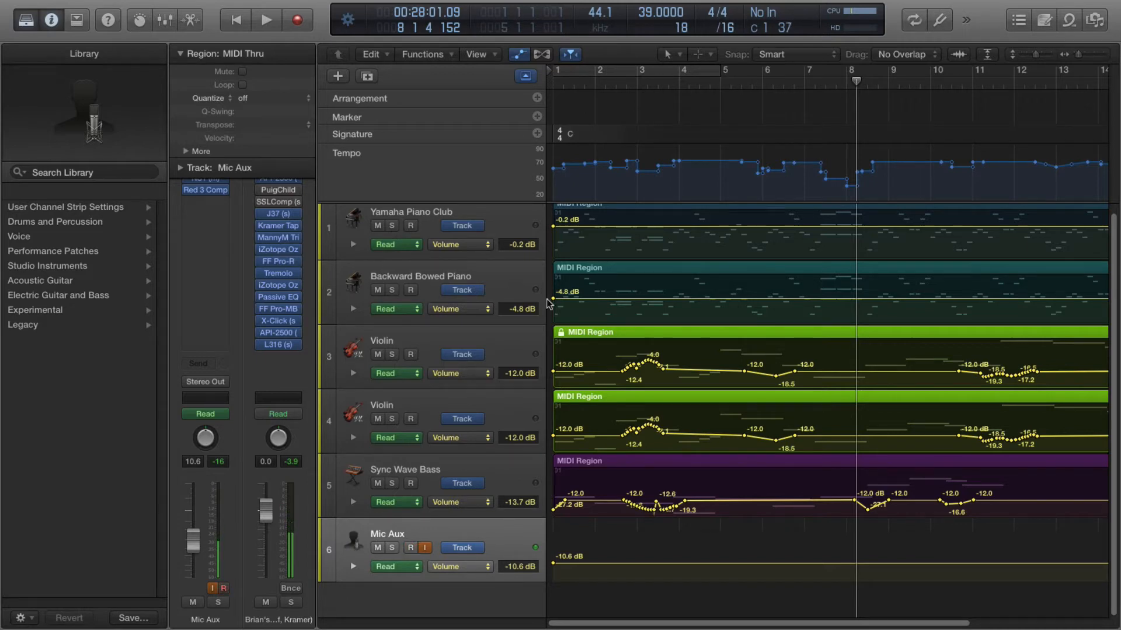
Open the mixer and show both API-2500 compressors of the master bus side by side
left_click(841, 82)
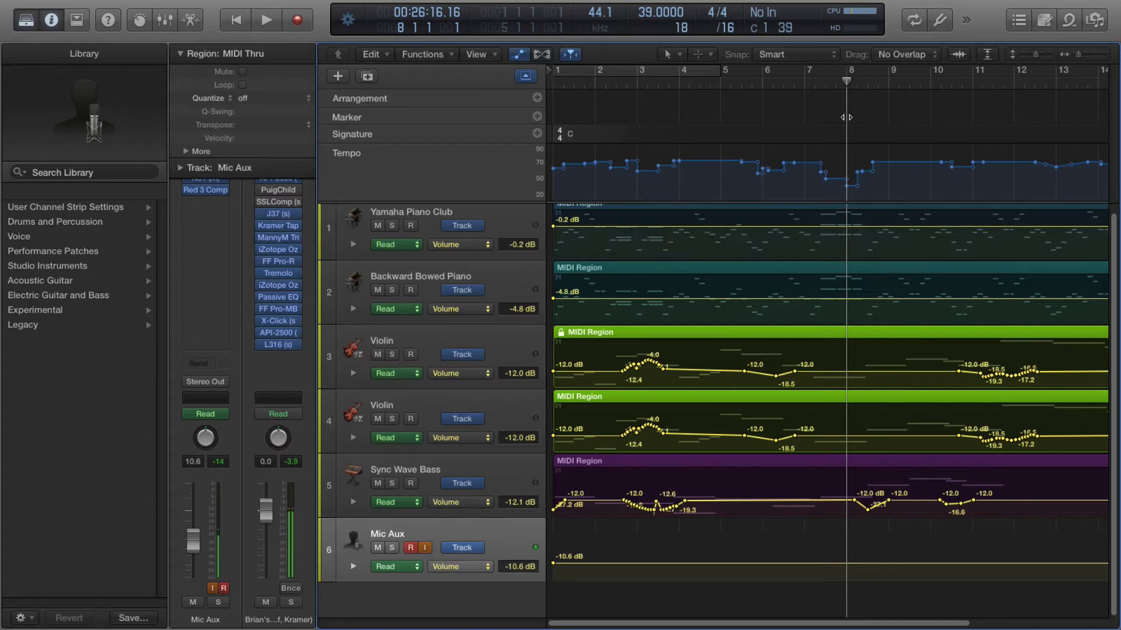
left_click(815, 134)
key("super+2")
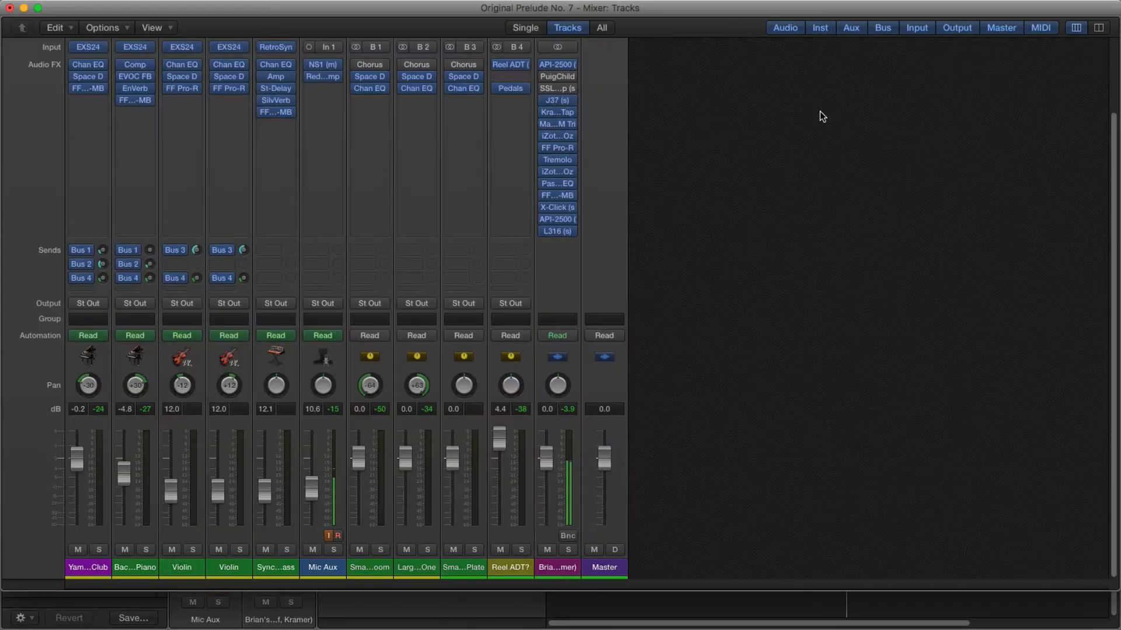
scroll(721, 194, "up", 3)
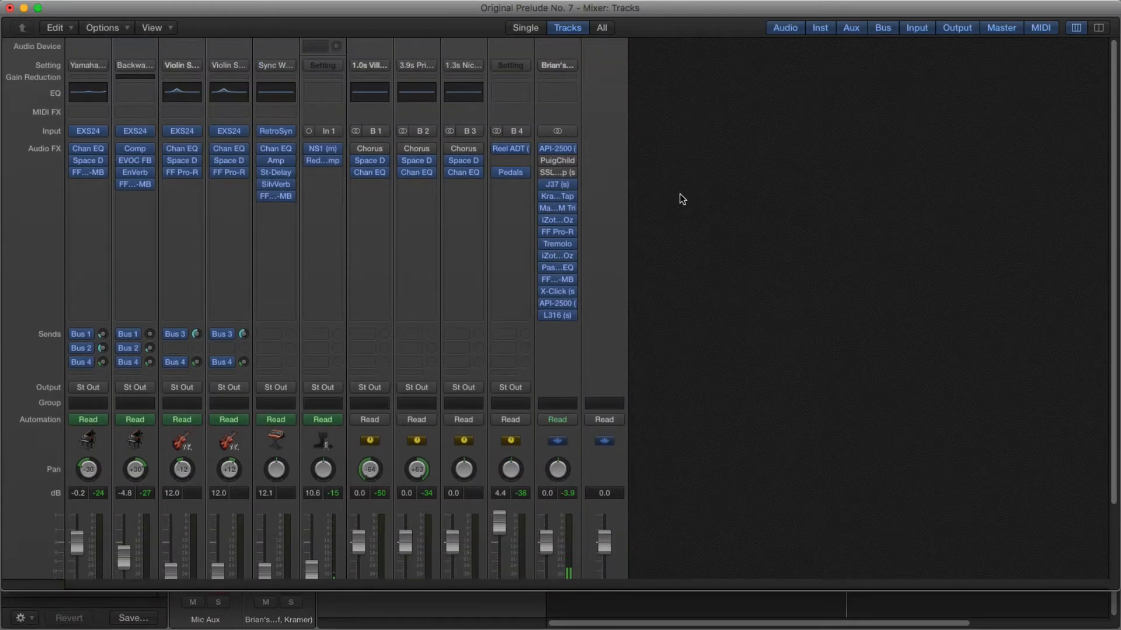
left_click(558, 147)
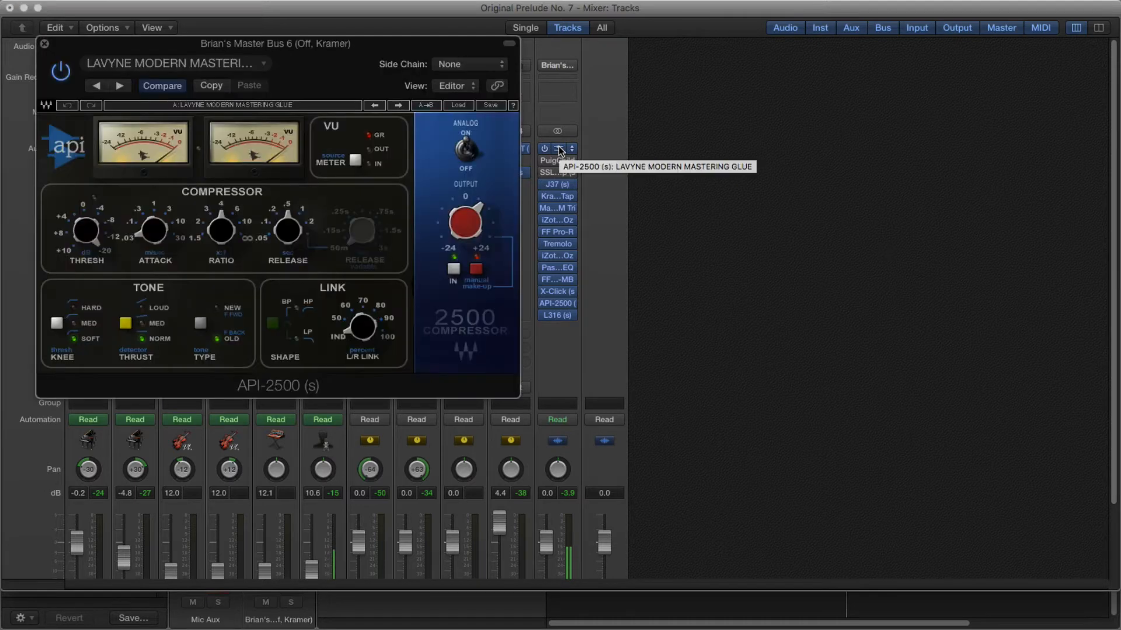
left_click(558, 304)
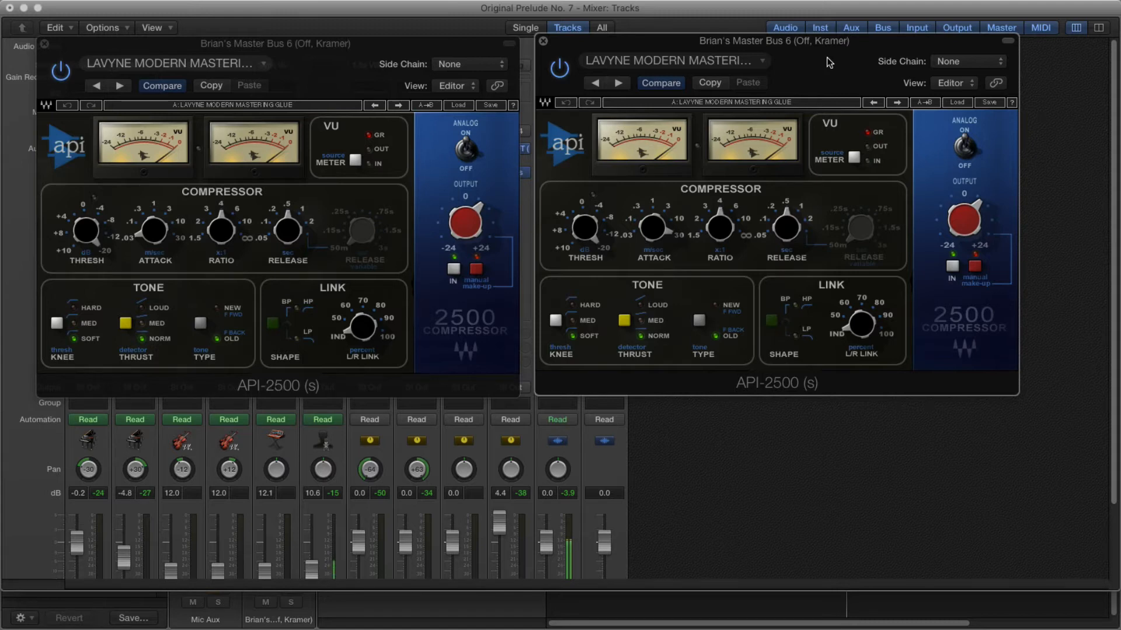
left_click(754, 61)
left_click(819, 58)
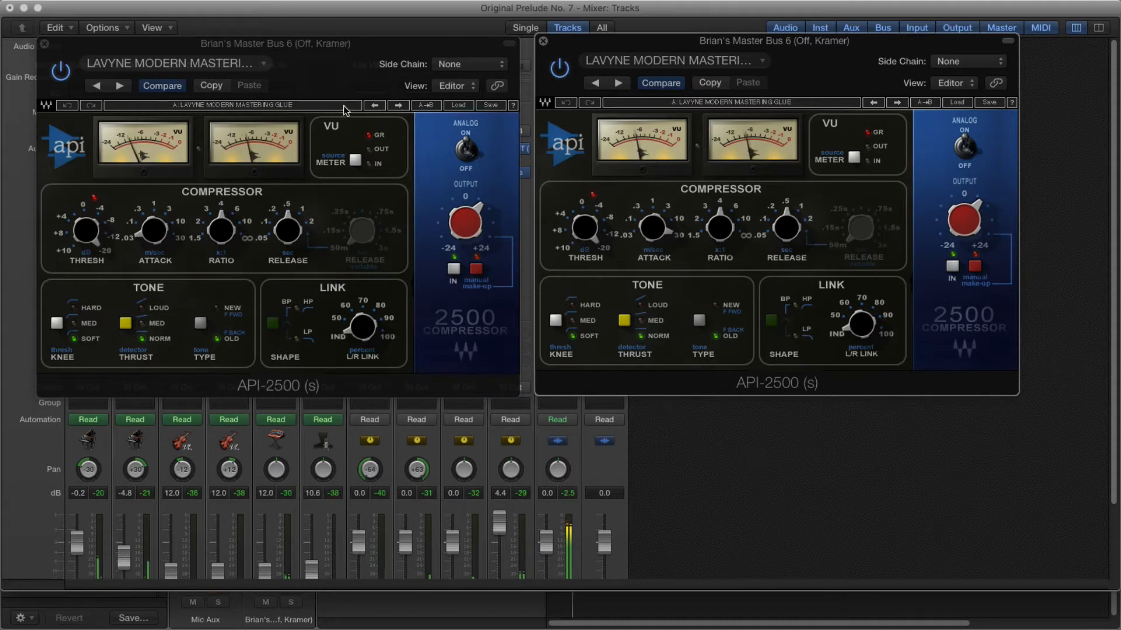
Compare the mix during playback with both API-2500 compressors repeatedly bypassed and re-enabled, and close their windows
left_click(54, 77)
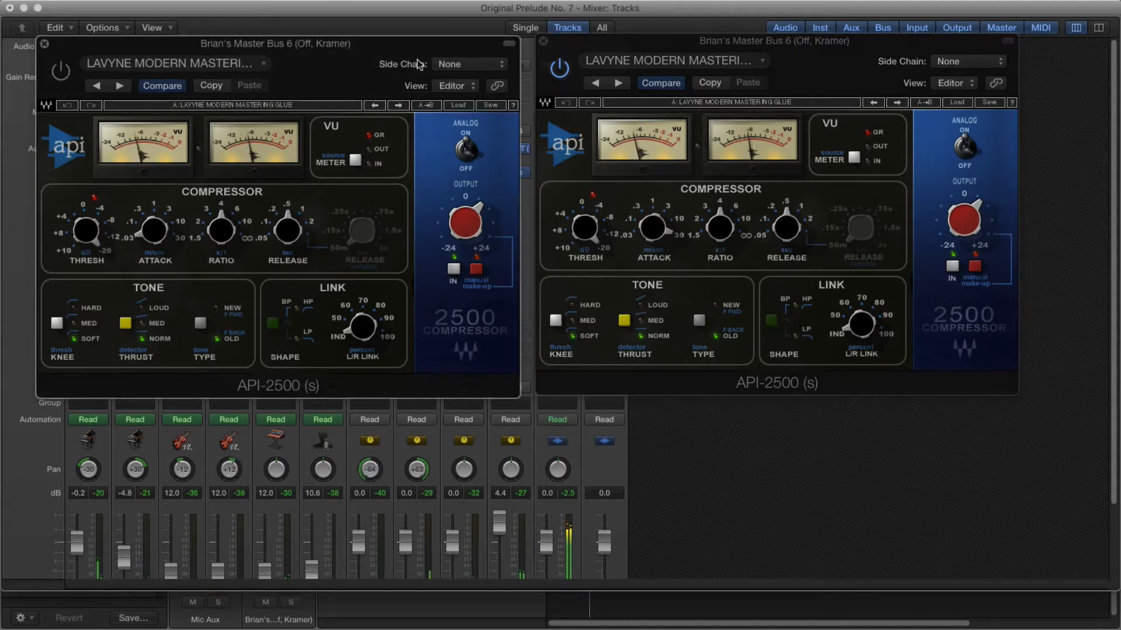
left_click(551, 71)
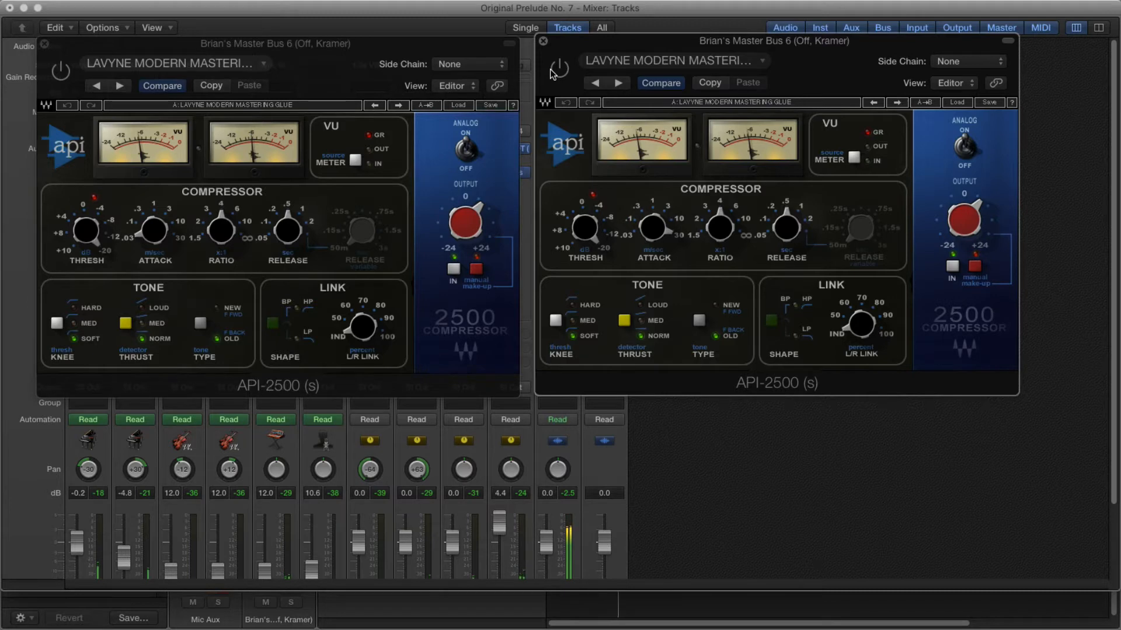
left_click(551, 71)
left_click(65, 71)
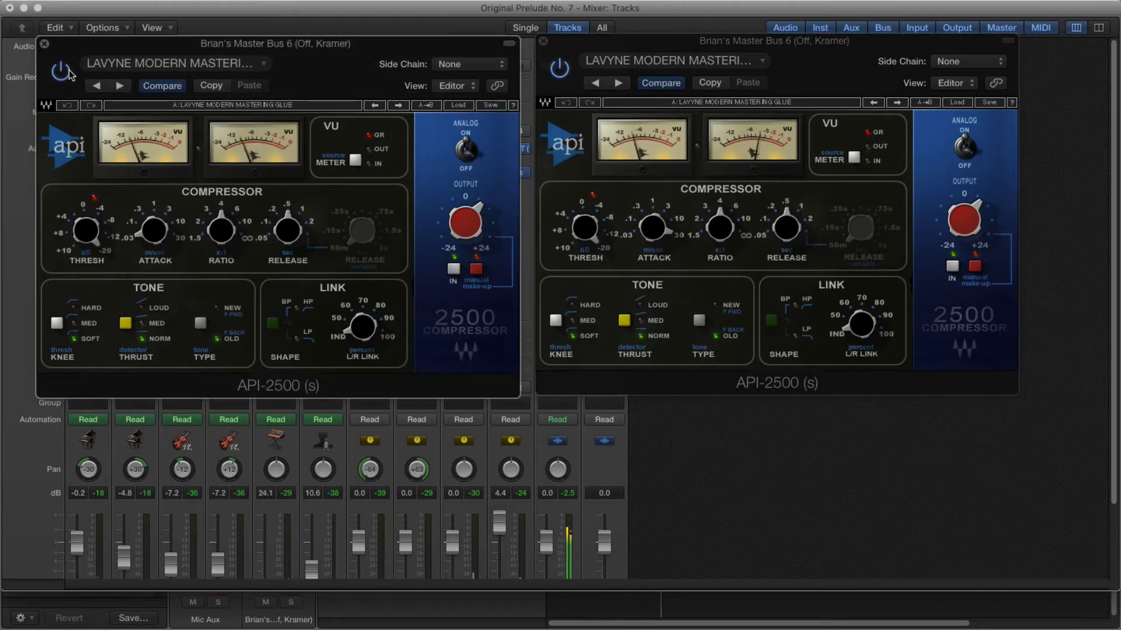
left_click(68, 73)
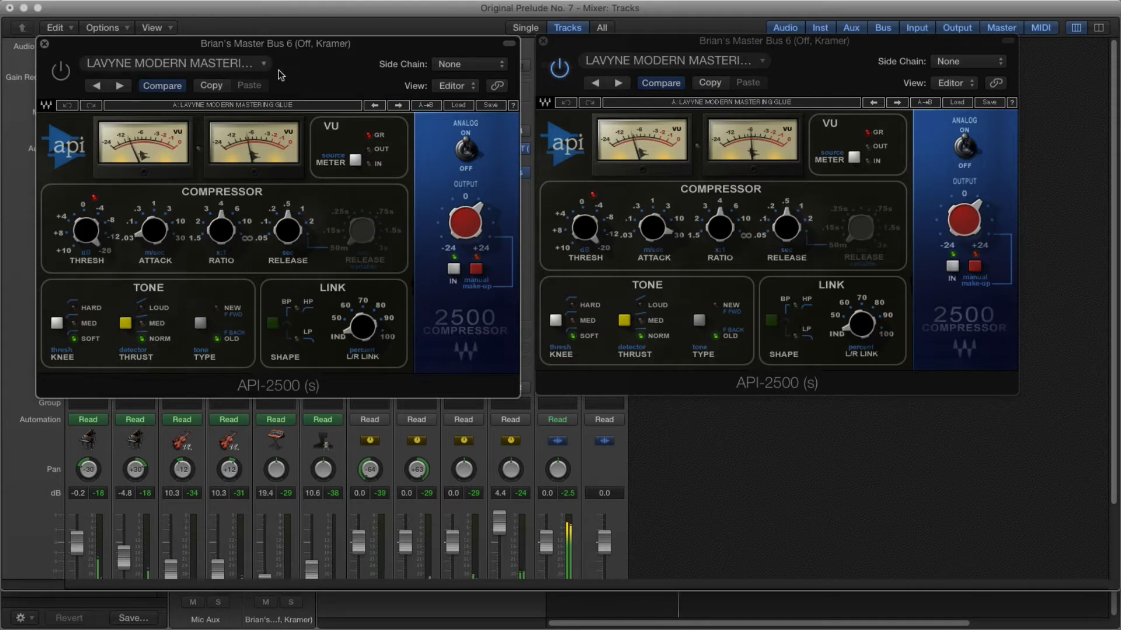
left_click(561, 69)
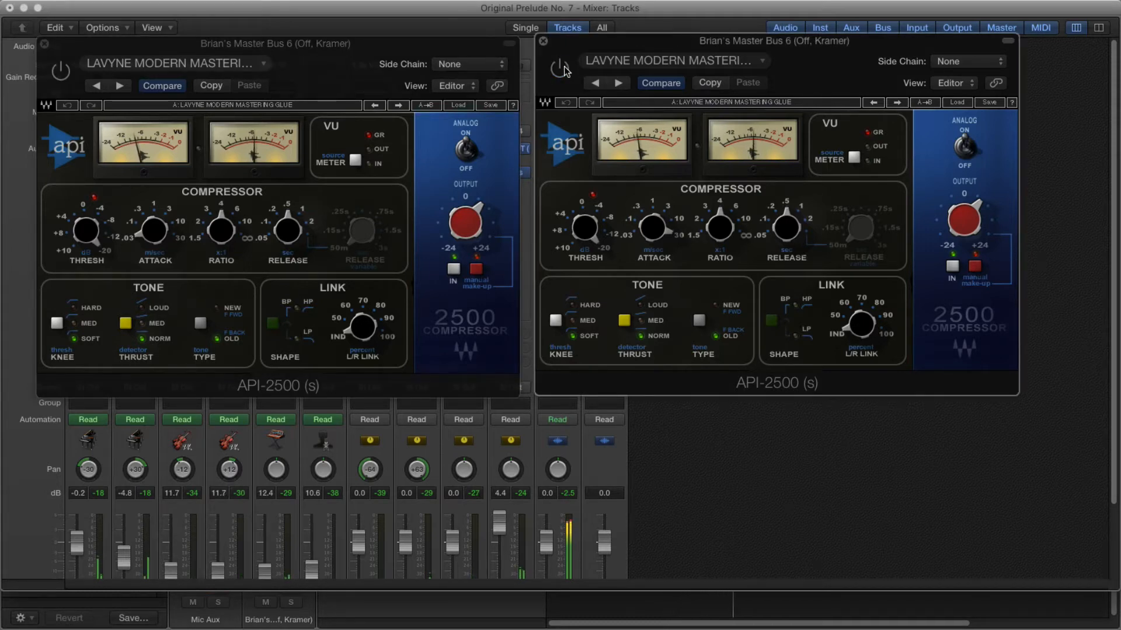
left_click(562, 69)
left_click(66, 75)
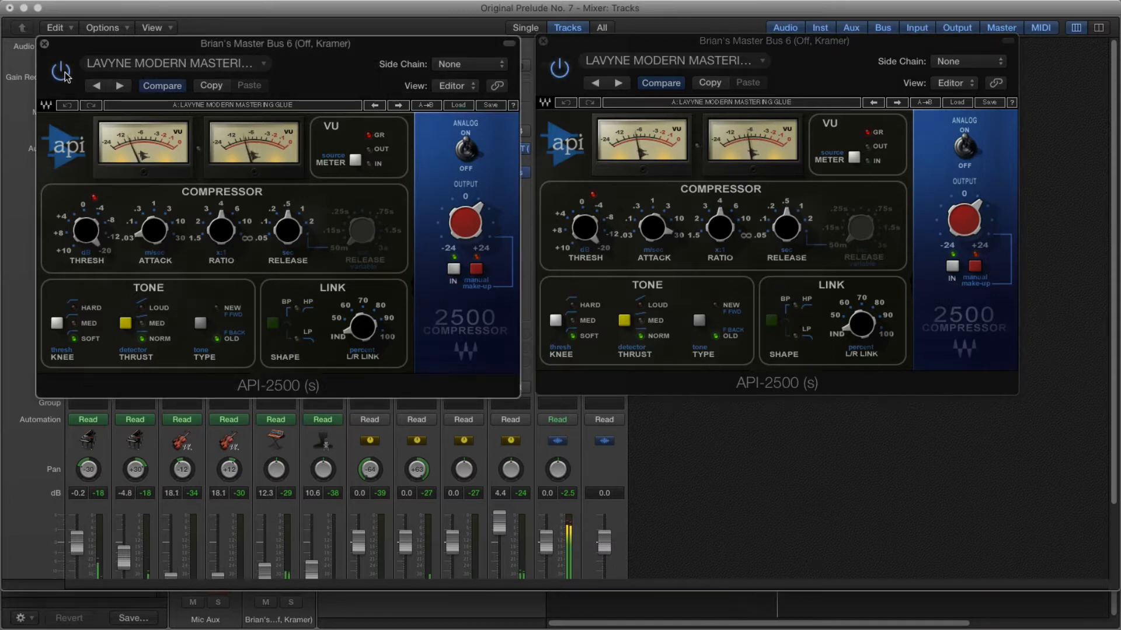
left_click(66, 76)
left_click(558, 70)
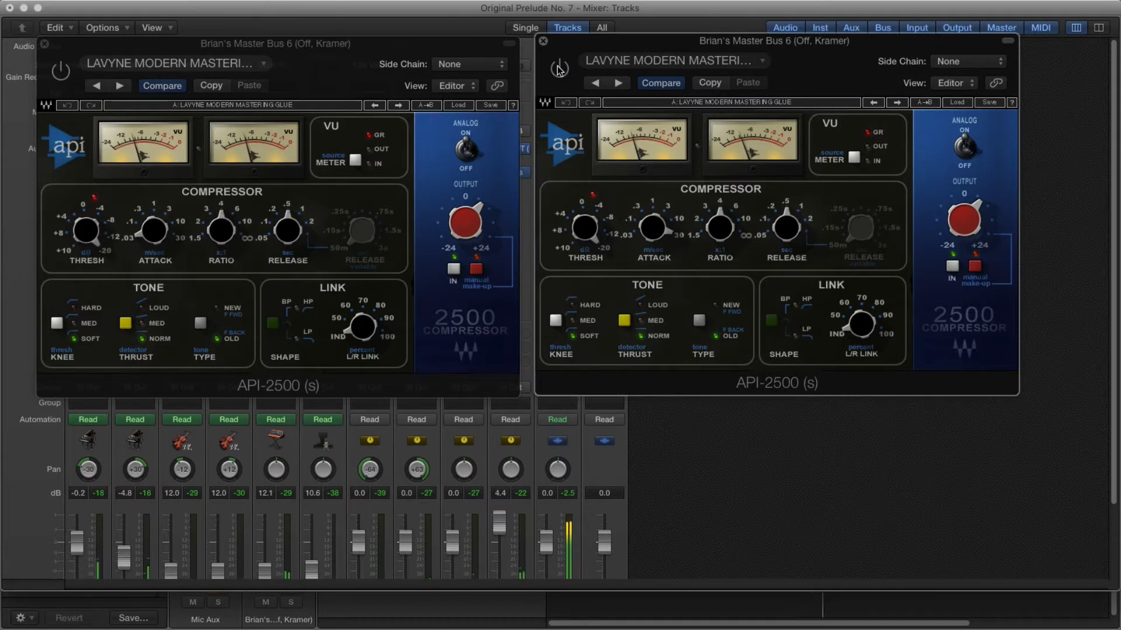
left_click(559, 70)
left_click(58, 75)
left_click(44, 44)
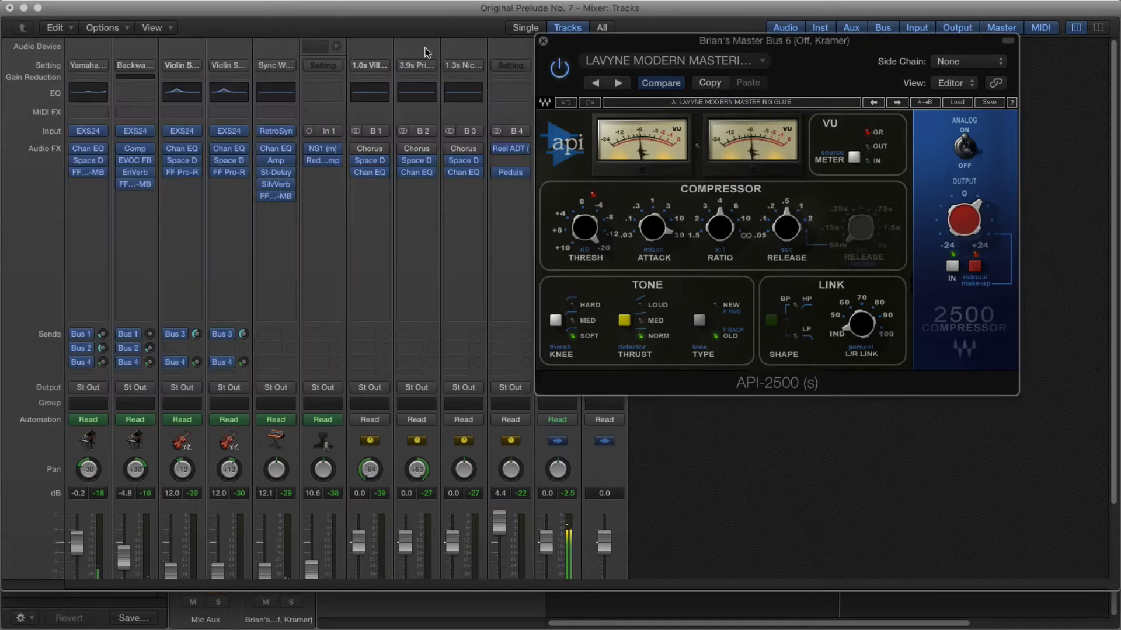
left_click(544, 41)
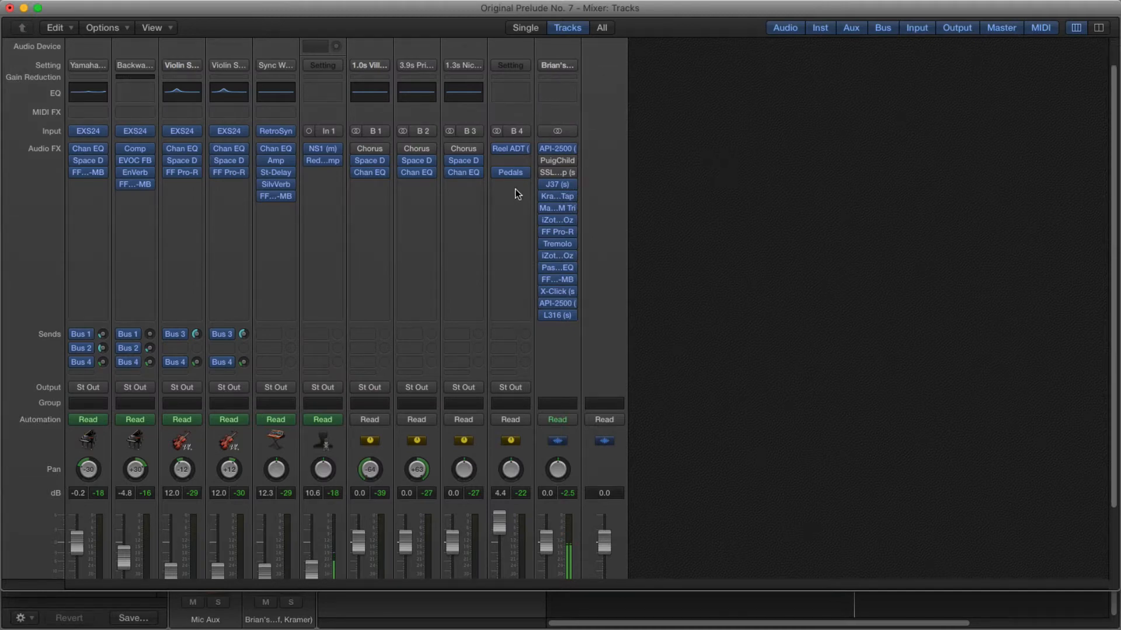
Open the master bus's J37 and Kramer Tape plug-ins and arrange their windows side by side
left_click(559, 184)
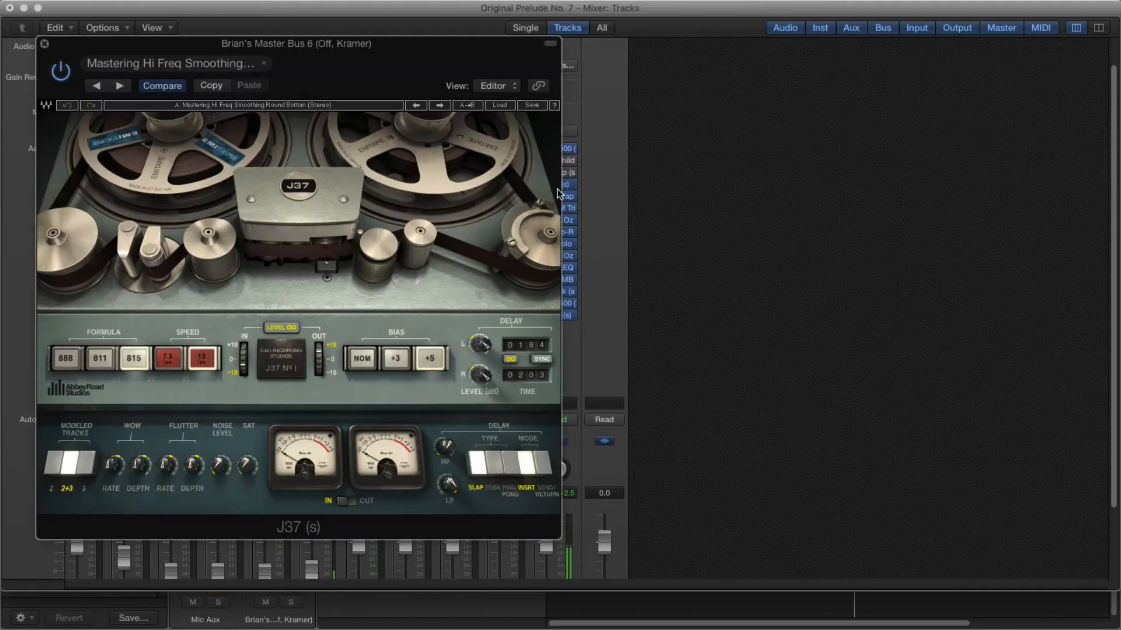
left_click_drag(457, 71, 885, 67)
left_click(557, 197)
left_click_drag(410, 45, 479, 41)
left_click_drag(724, 37, 760, 39)
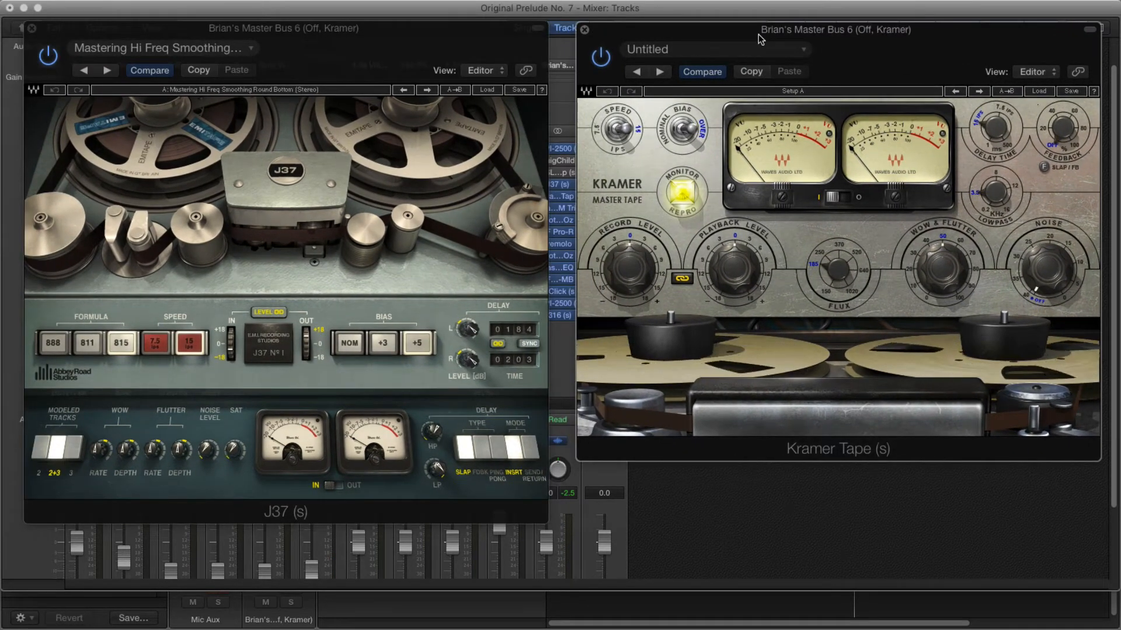
Play the piece and compare its sound with the J37 and Kramer Tape plug-ins bypassed and re-enabled
key("space")
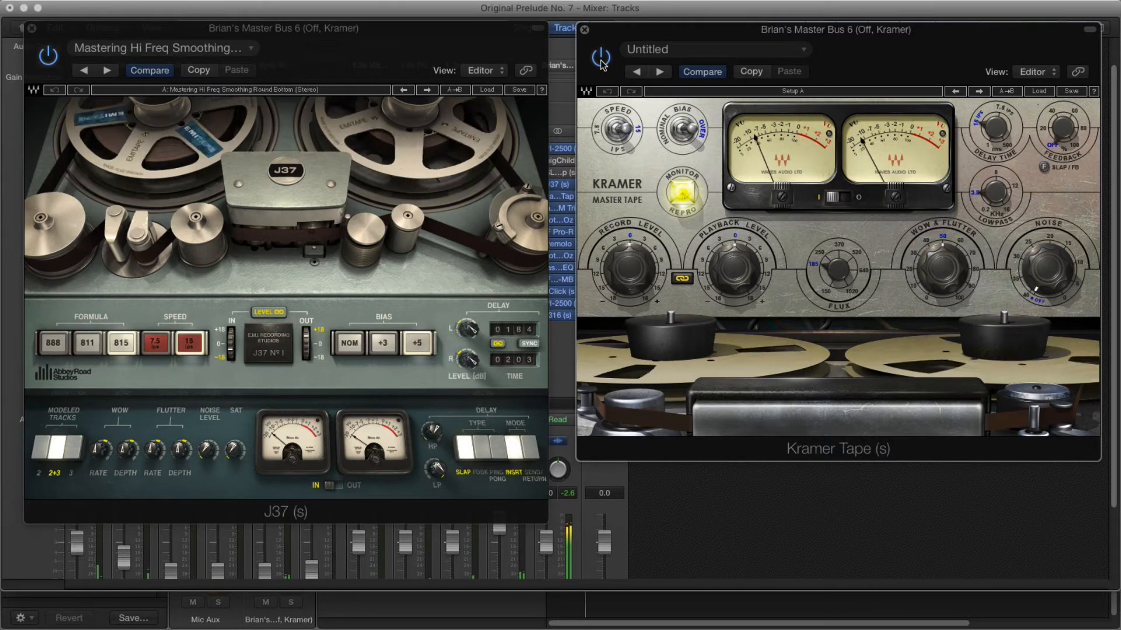
left_click(108, 133)
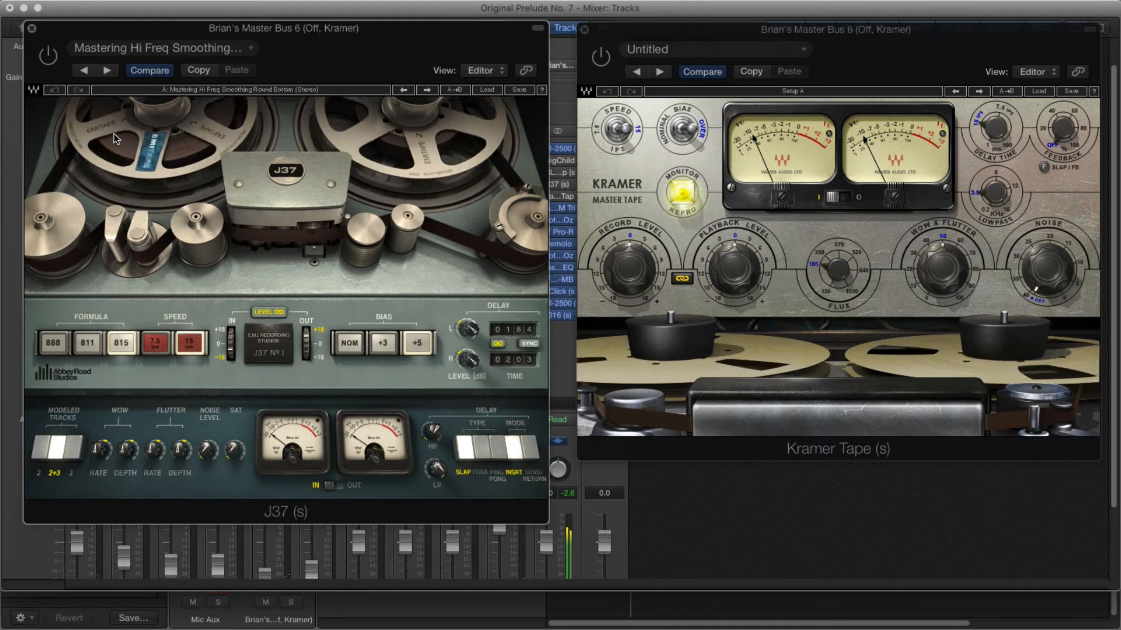
left_click(46, 59)
left_click(599, 57)
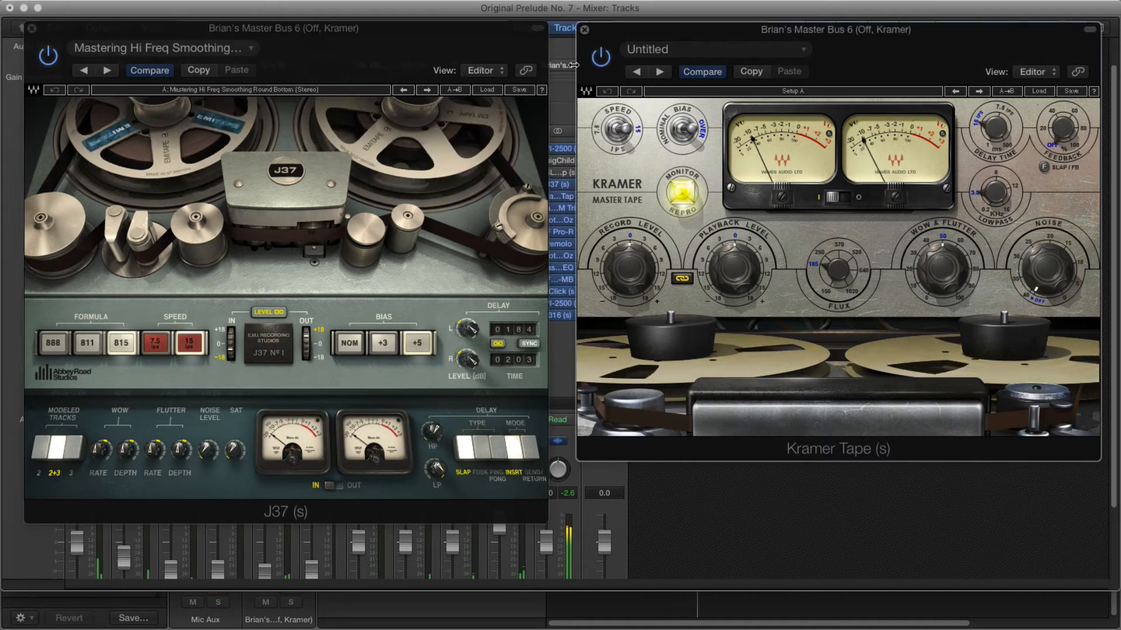
Toggle the bypass of the J37 and Kramer Tape plug-ins again during playback, and close both plug-in windows
left_click(47, 66)
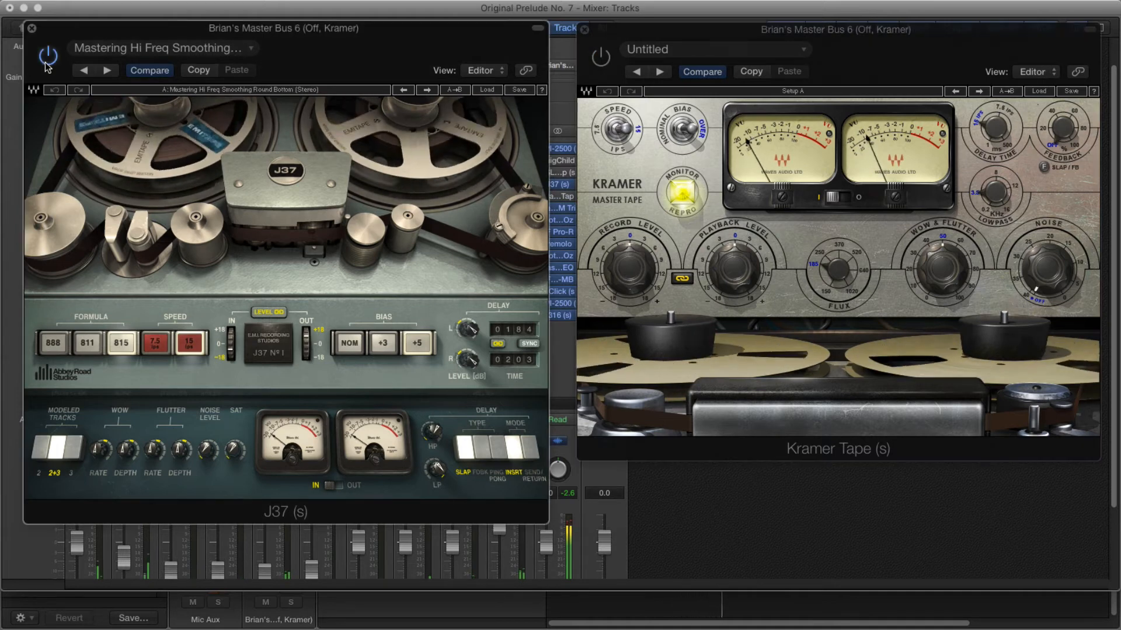
left_click(594, 63)
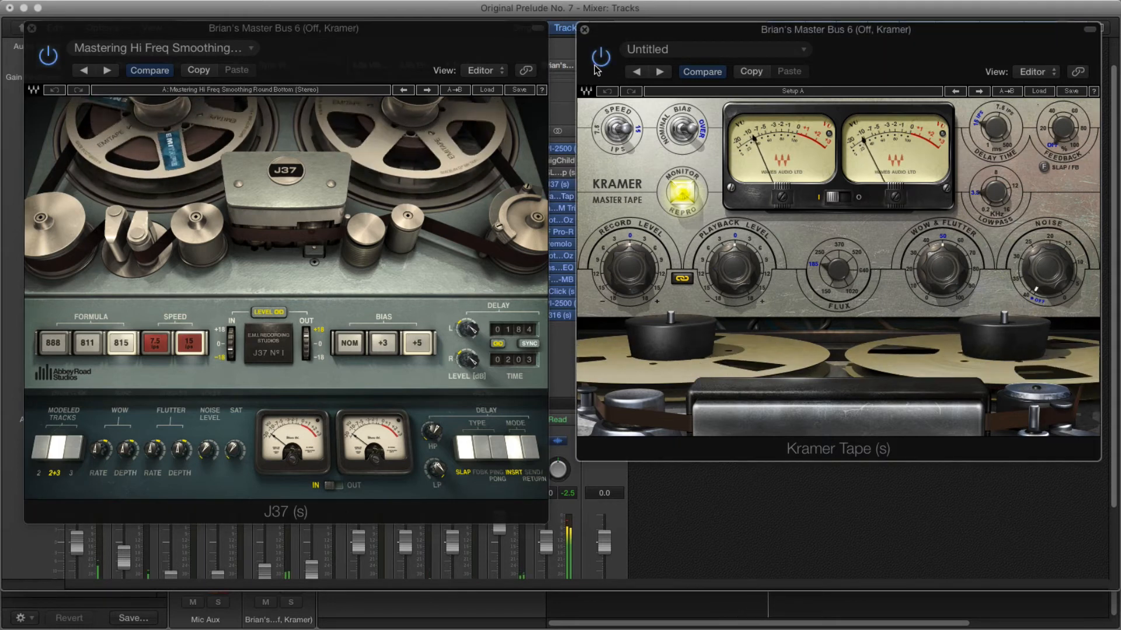
left_click(602, 63)
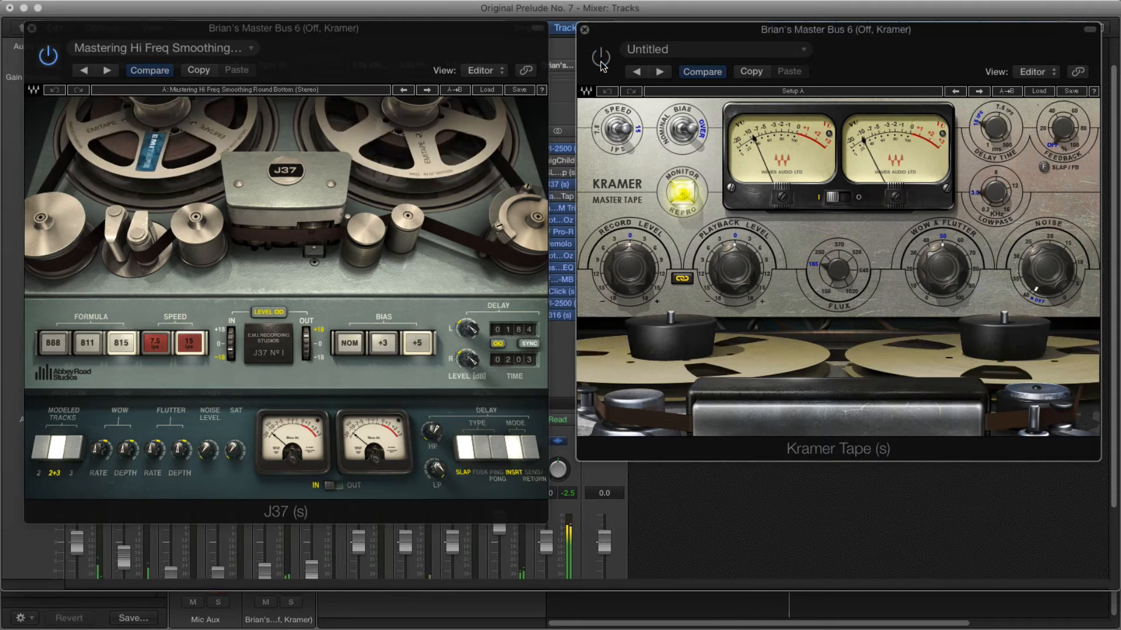
left_click(584, 29)
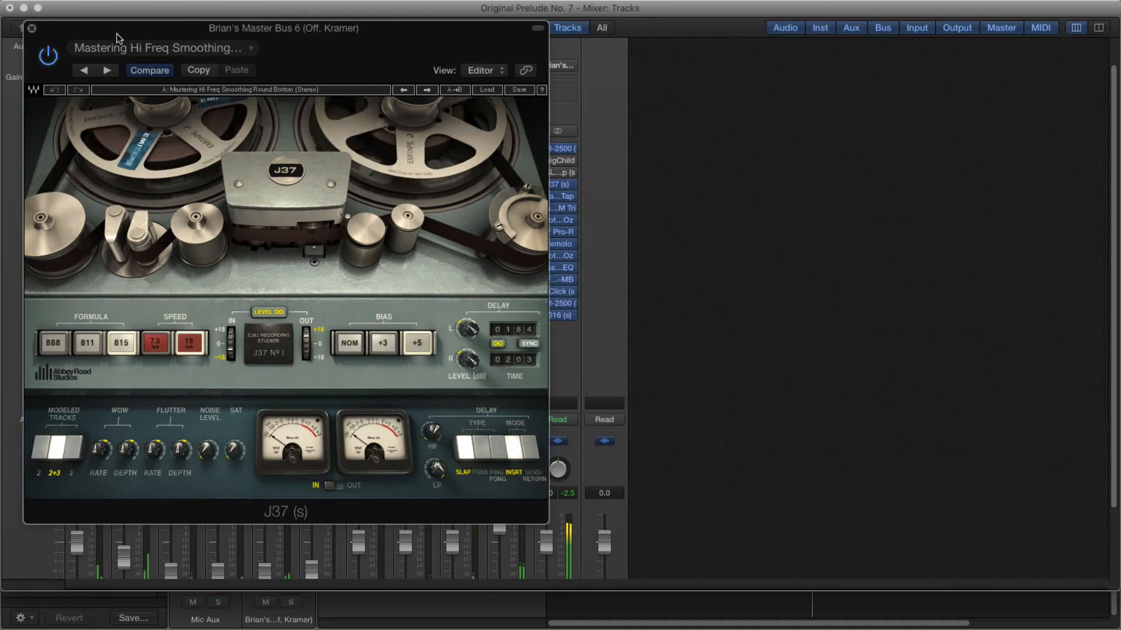
left_click(32, 28)
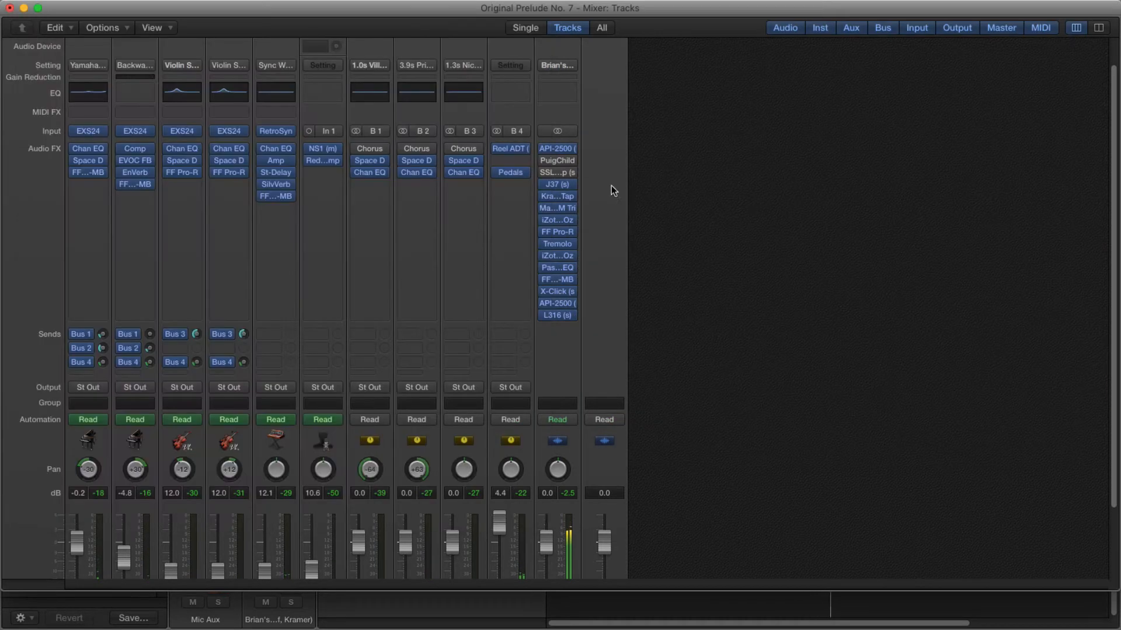
Open the master bus's MannyM TripleD, compare the mix with it repeatedly bypassed and re-enabled, and close its window
left_click(559, 211)
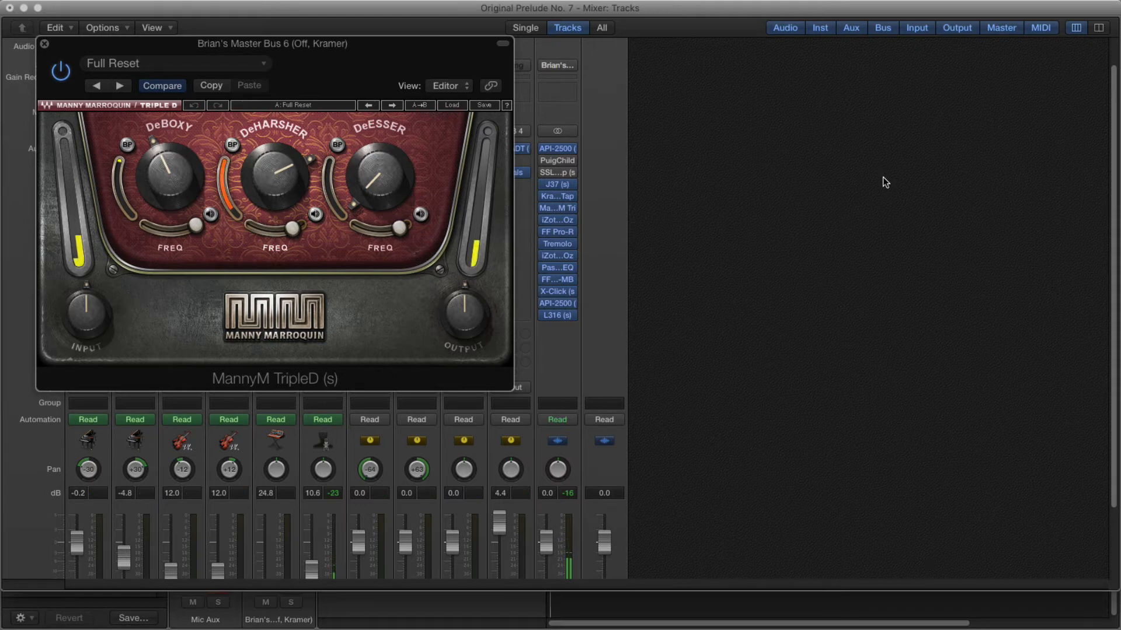
left_click(61, 72)
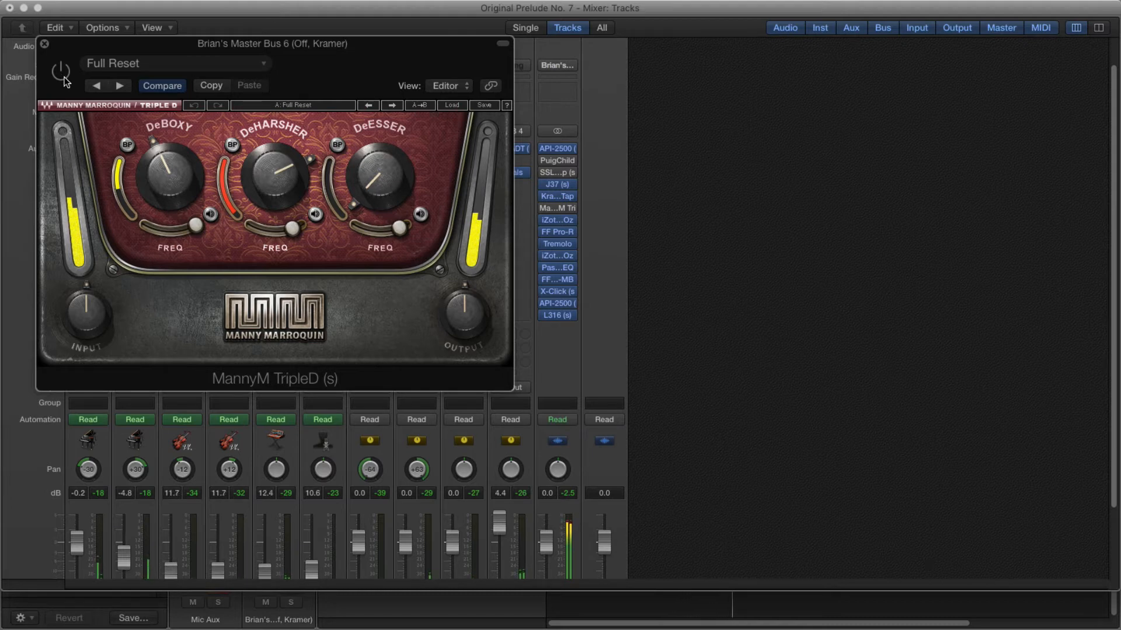
left_click(64, 78)
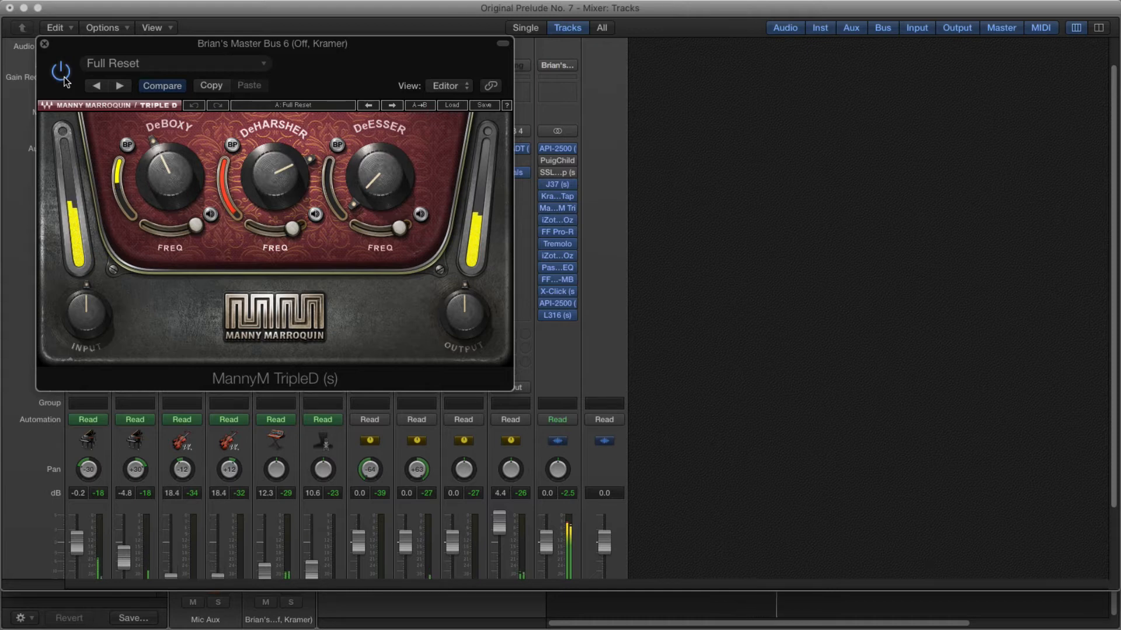
left_click(64, 77)
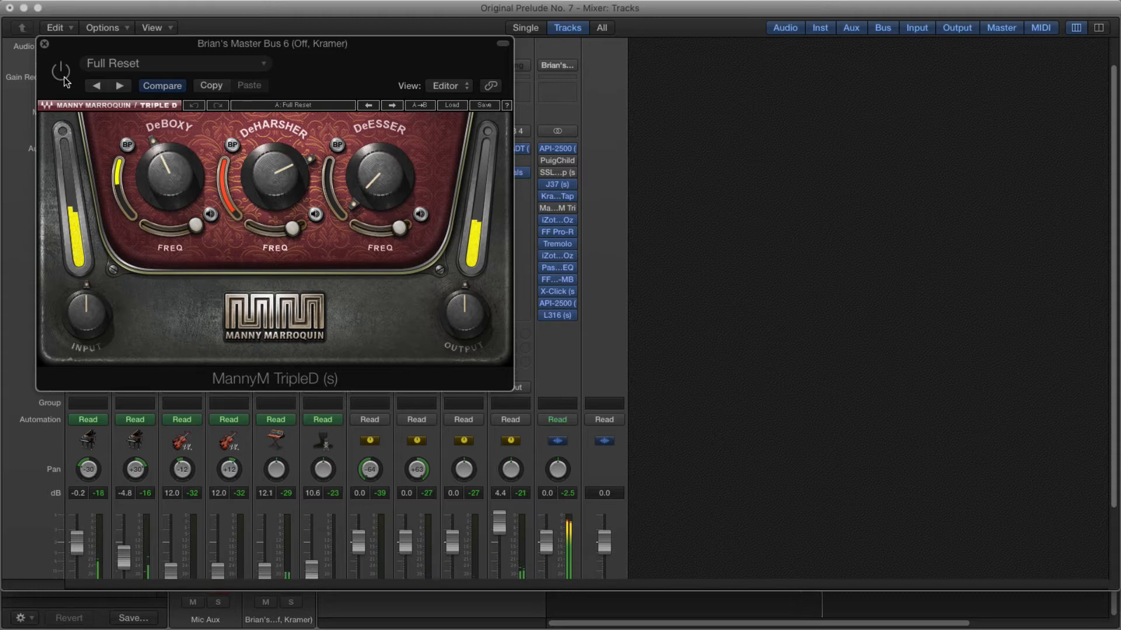
left_click(66, 80)
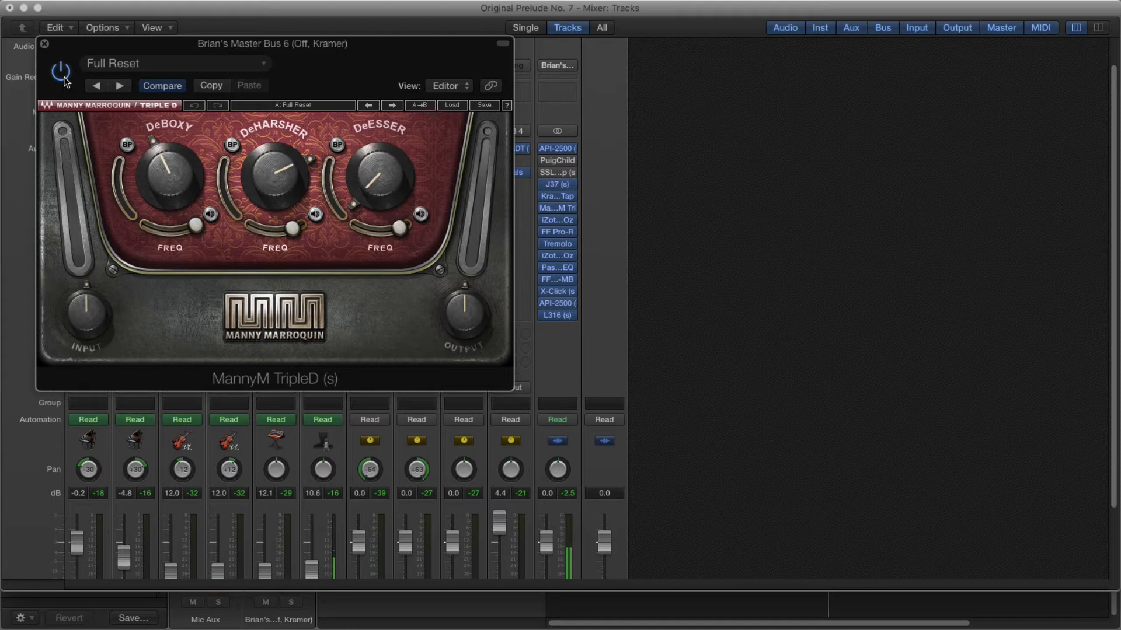
left_click(45, 44)
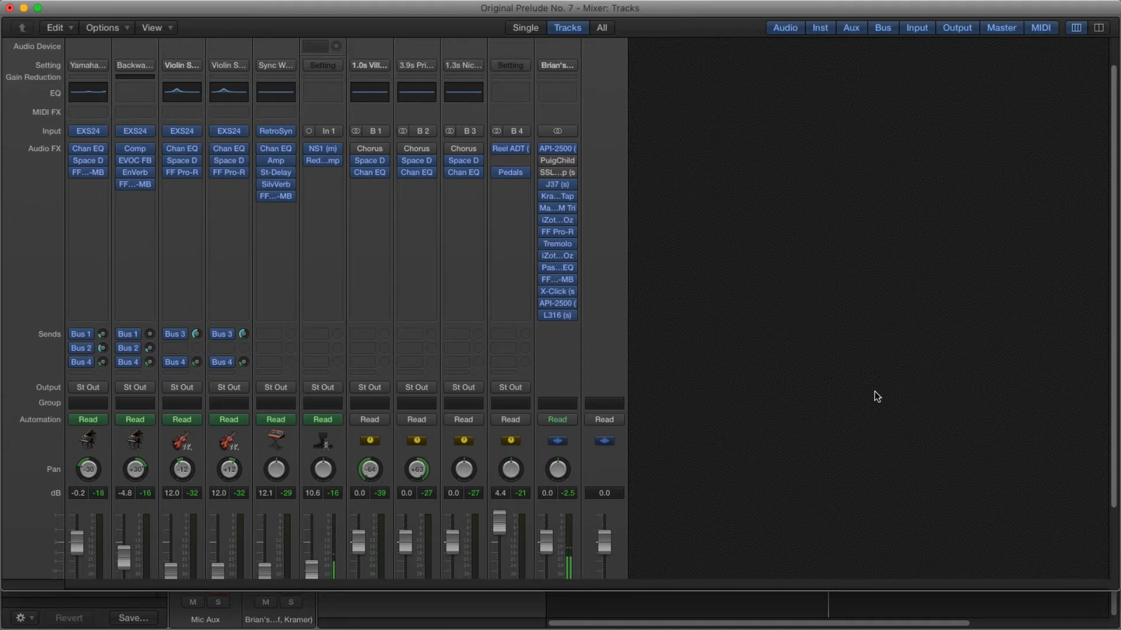
Open the Ozone 7 Exciter on the master bus, dismiss its preset manager, and compare playback with the plug-in bypassed and re-enabled
left_click(555, 222)
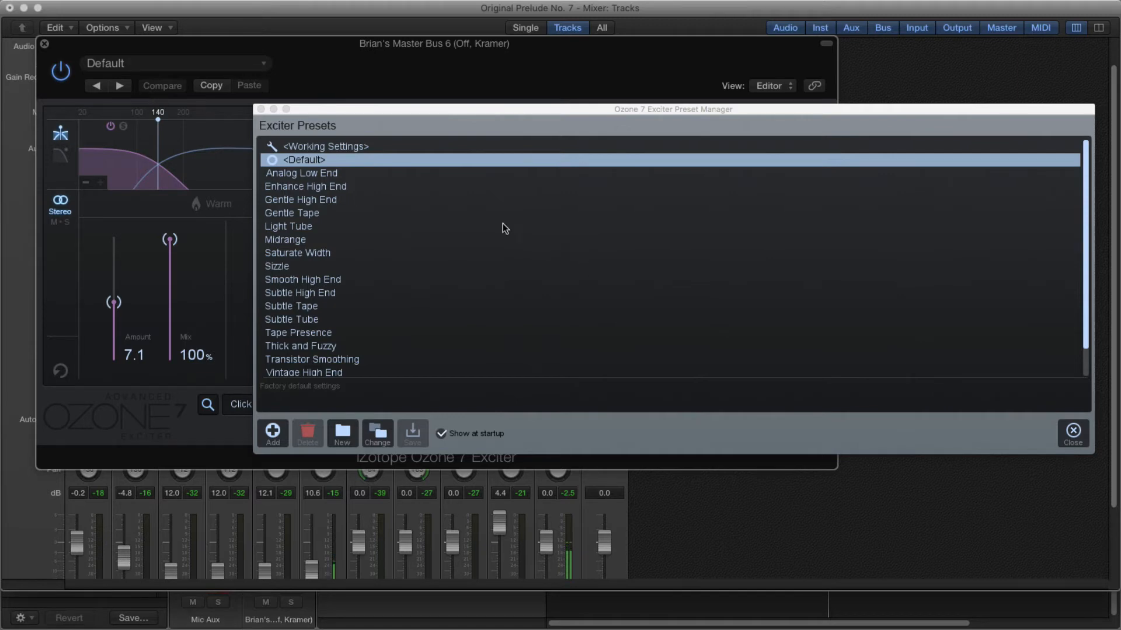
left_click(261, 109)
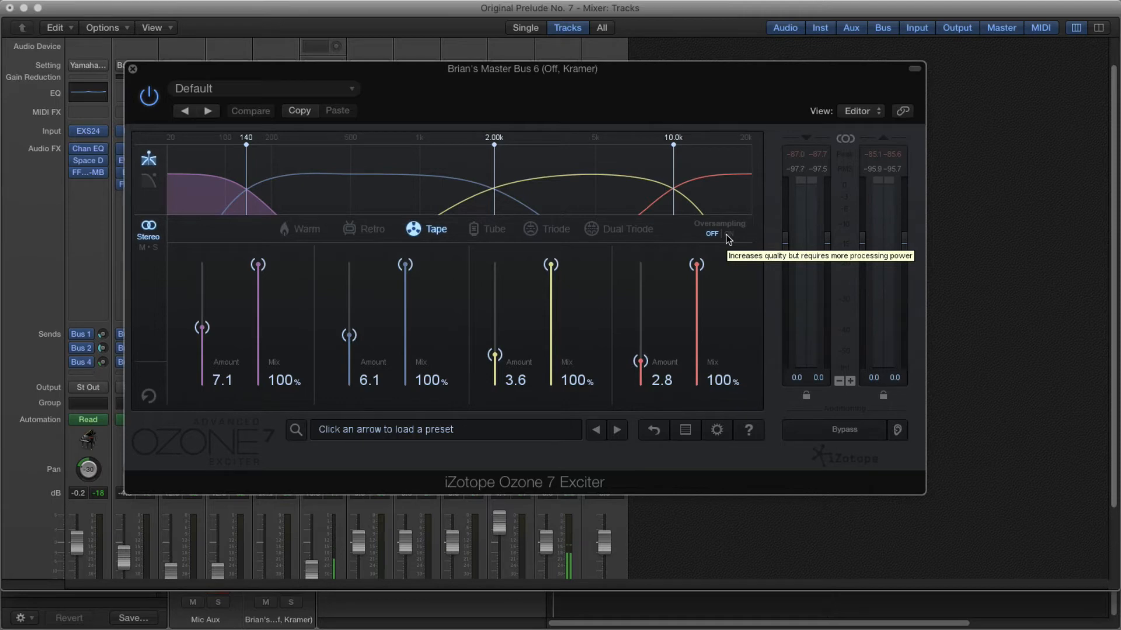
key("space")
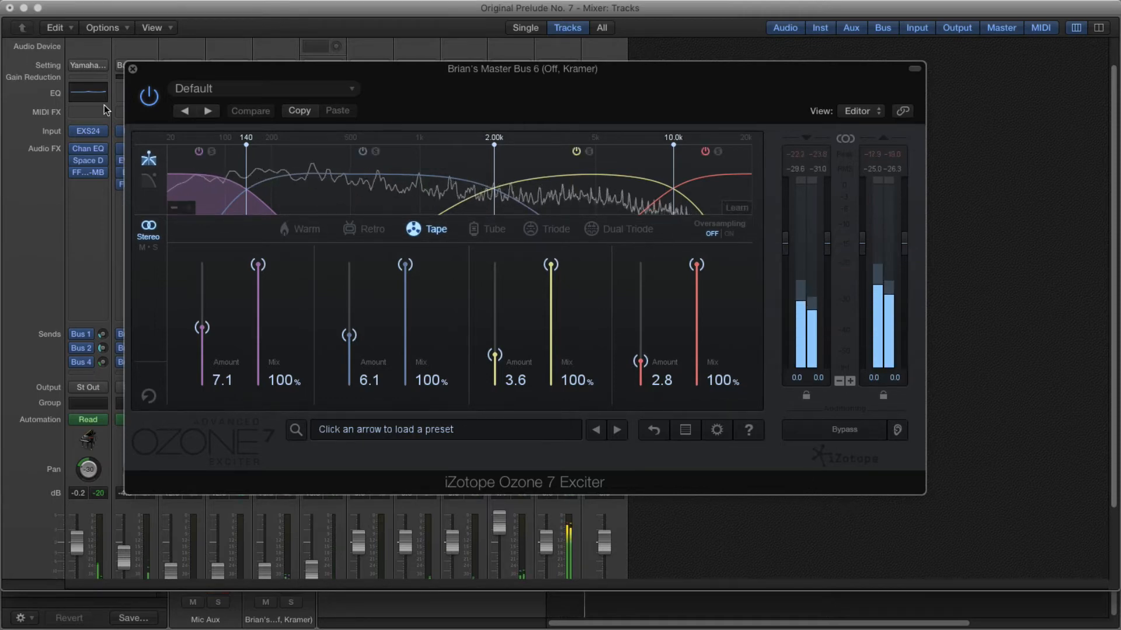
left_click(148, 99)
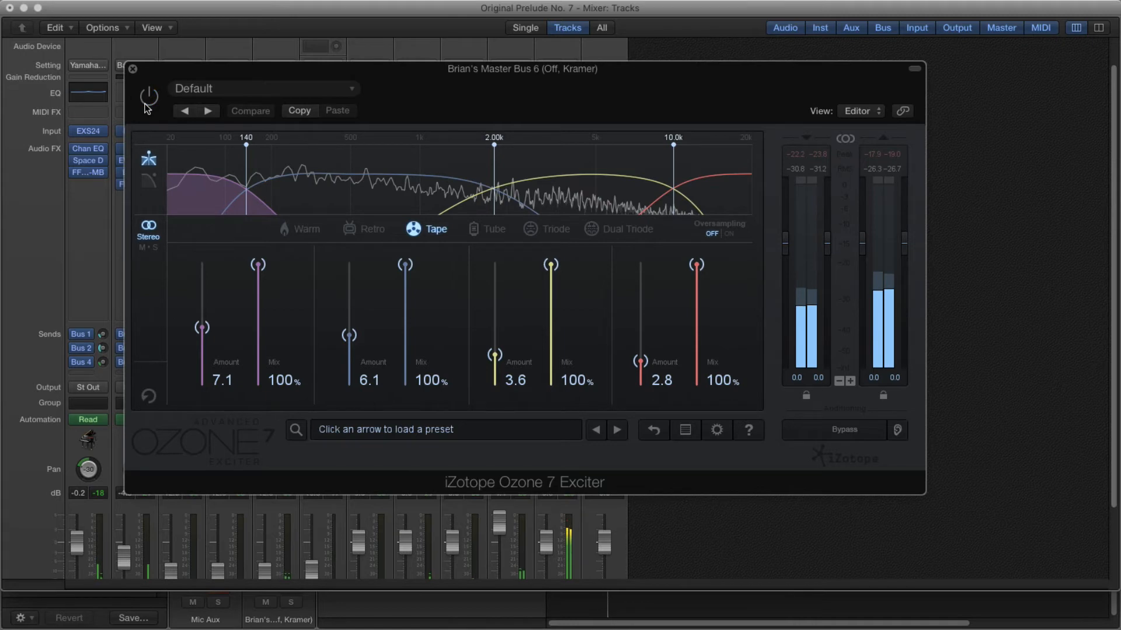
left_click(147, 105)
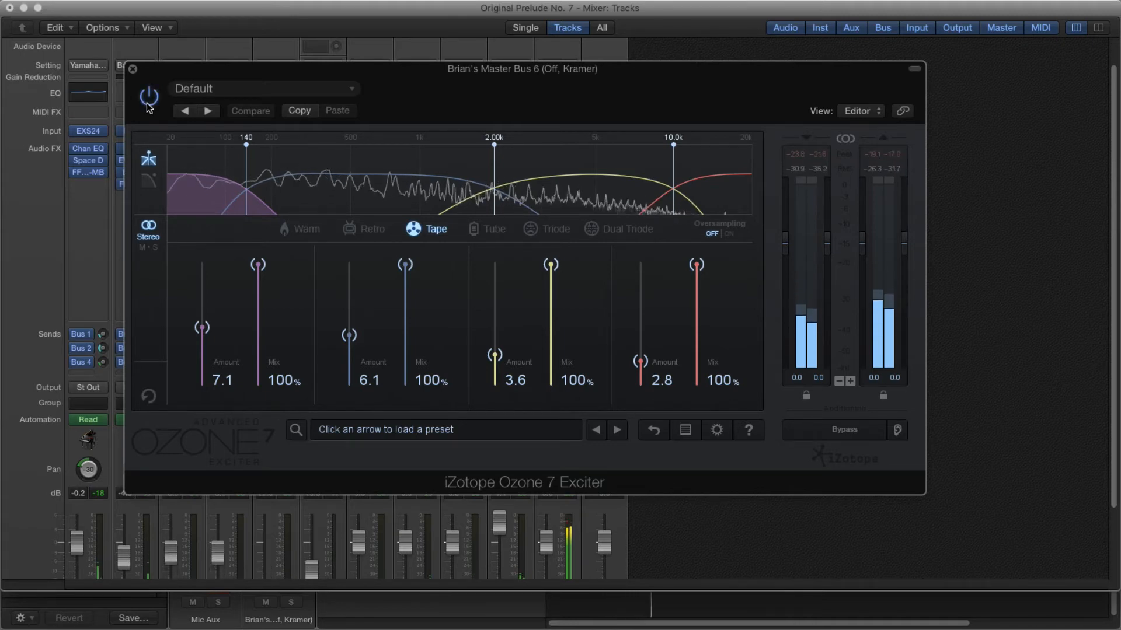
Turn on the Exciter's oversampling and compare the sound with the plug-in bypassed and re-enabled
left_click(729, 235)
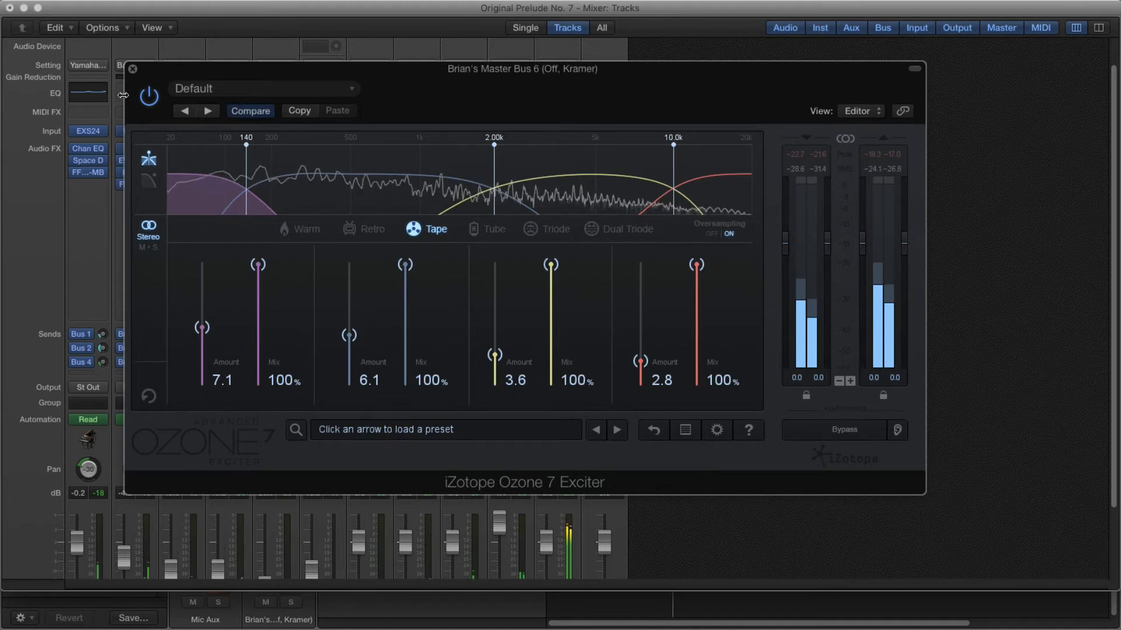
left_click(149, 97)
left_click(149, 97)
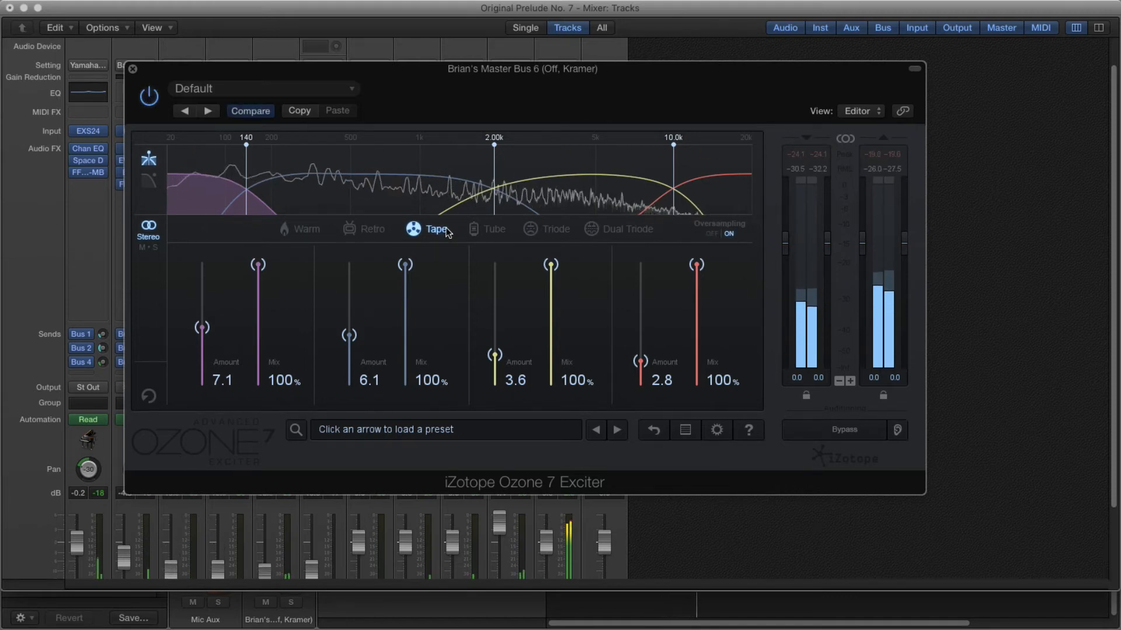
Audition the Exciter's Tube, Triode, Dual Triode, Tape, Retro and Warm saturation modes during playback
left_click(491, 229)
left_click(552, 232)
left_click(589, 231)
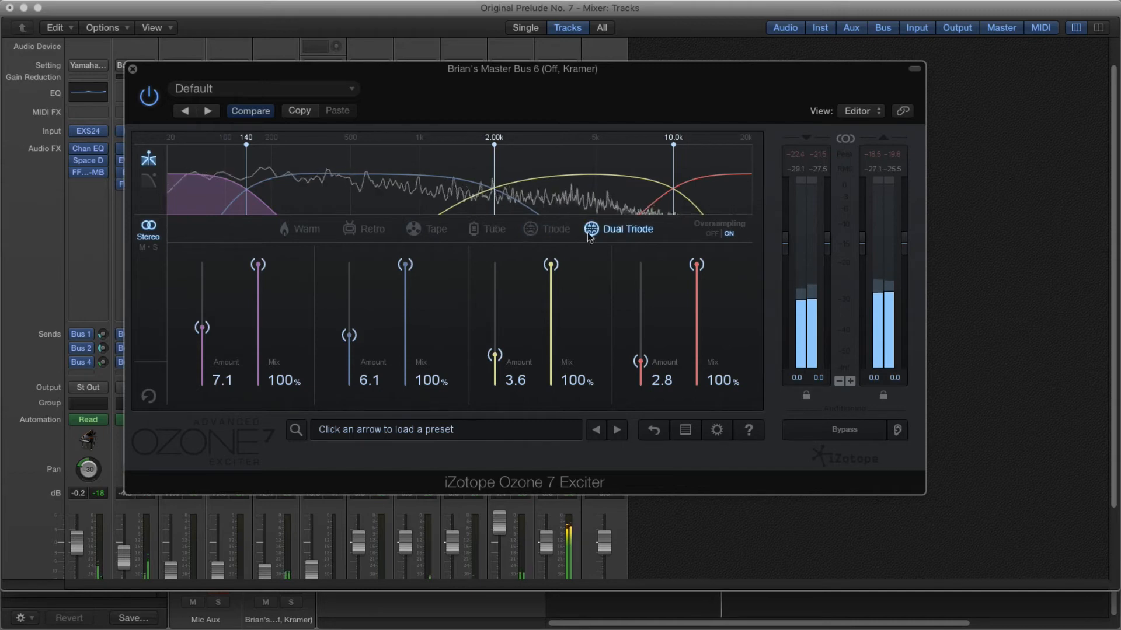
left_click(430, 232)
left_click(360, 234)
left_click(301, 230)
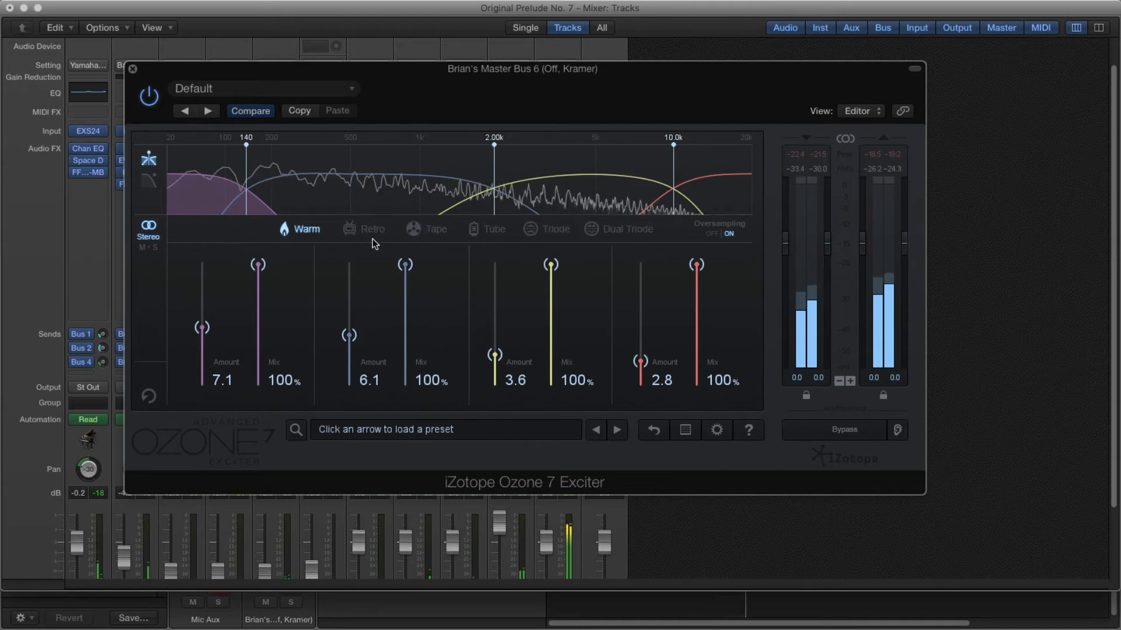
Compare the Exciter's Retro, Tape and Warm modes by alternating between them during playback
left_click(373, 235)
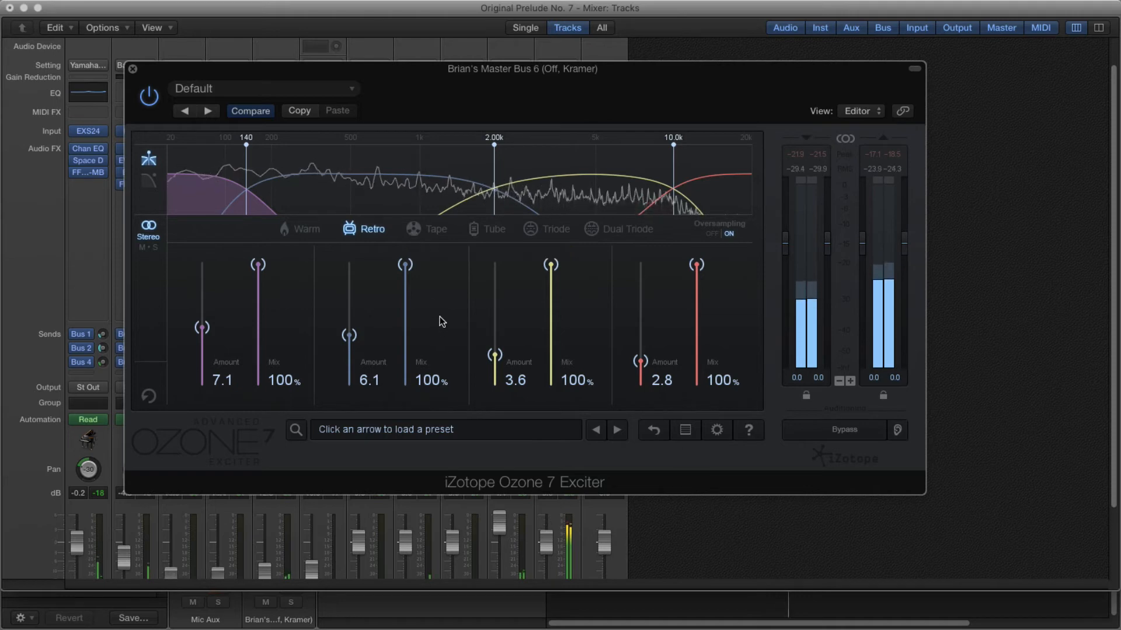
left_click(427, 232)
left_click(309, 230)
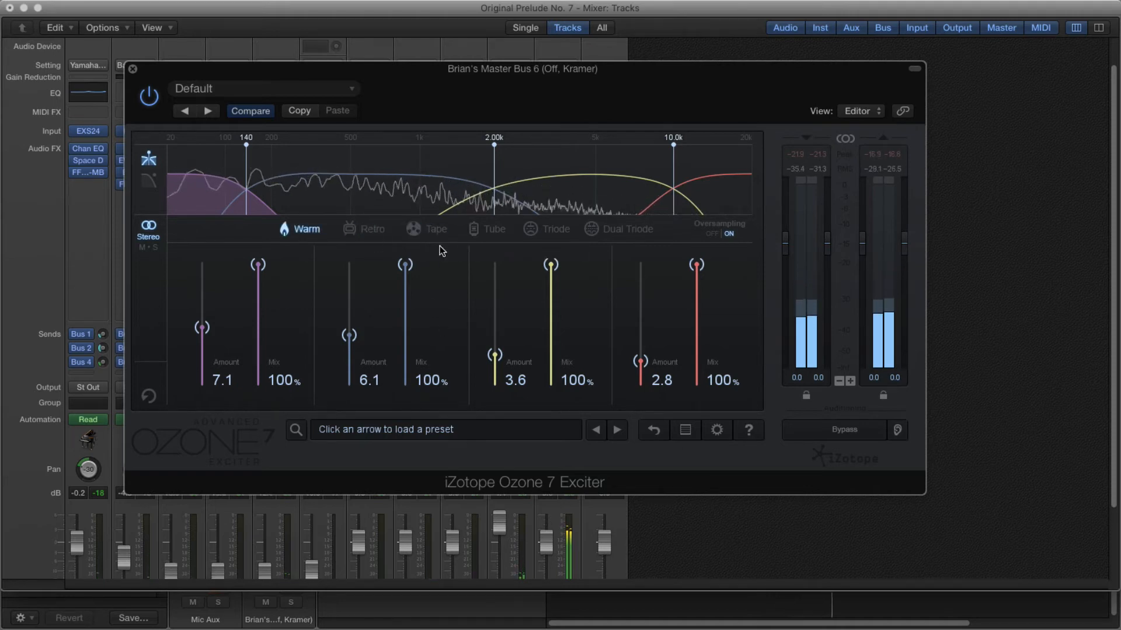
left_click(426, 230)
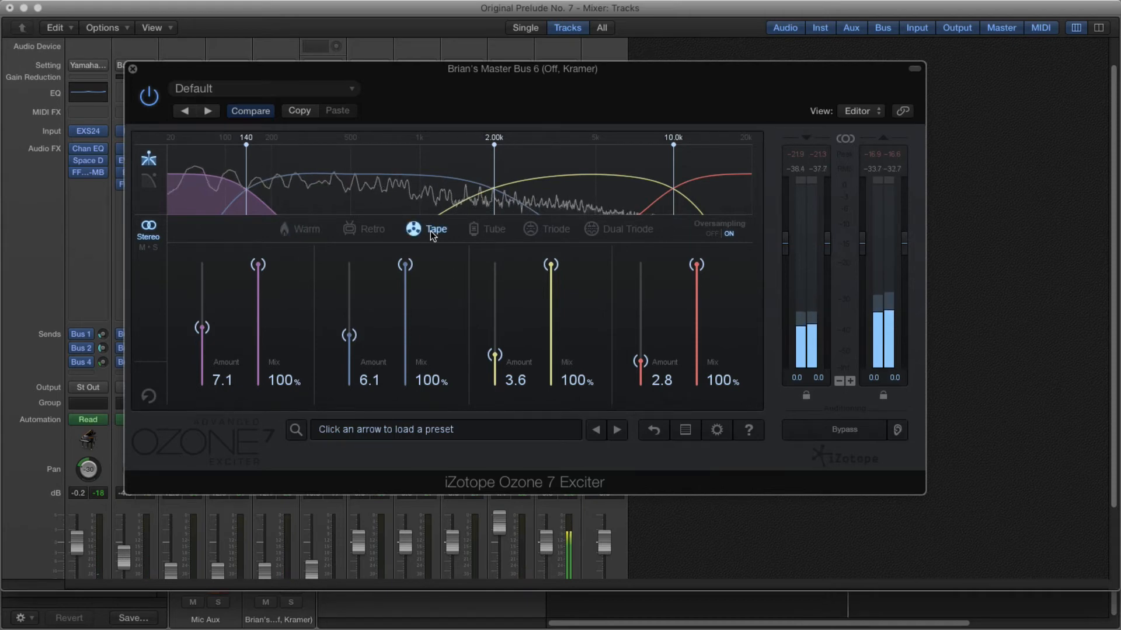
left_click(311, 230)
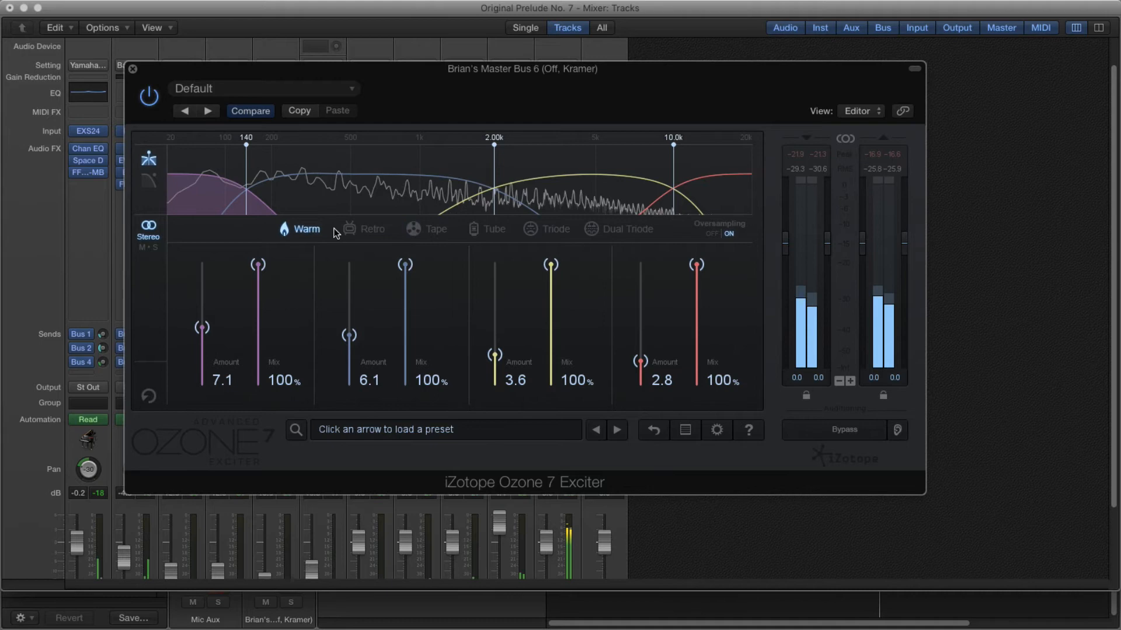
left_click(363, 229)
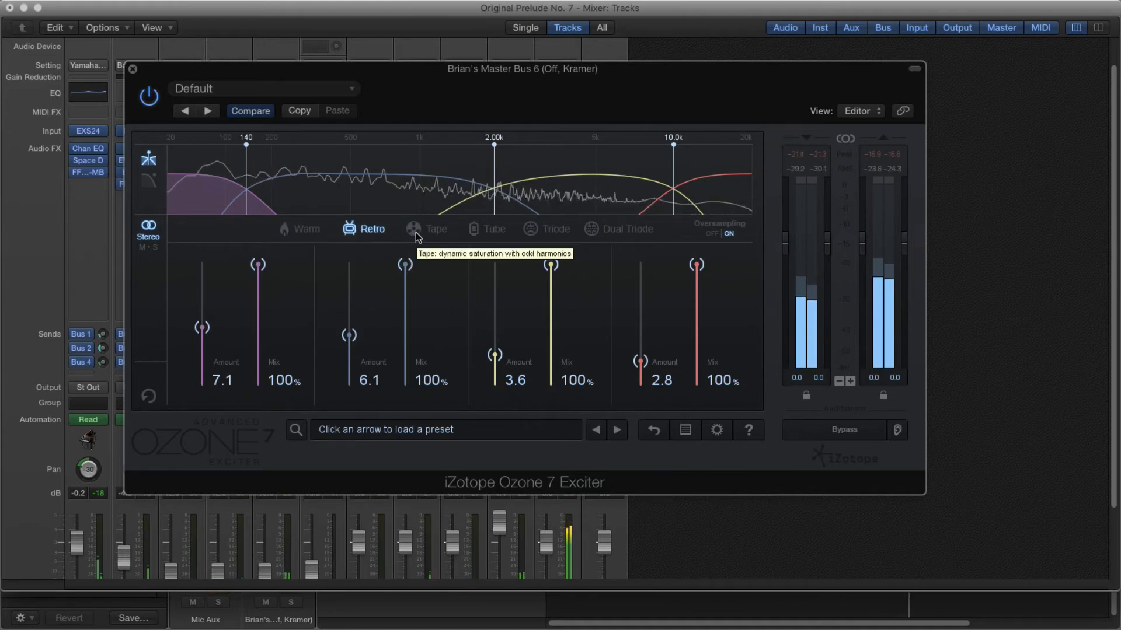
Audition the Exciter's Tape, Tube, Triode and Dual Triode modes, set it back to Tape, and close the plug-in window
left_click(416, 232)
left_click(485, 231)
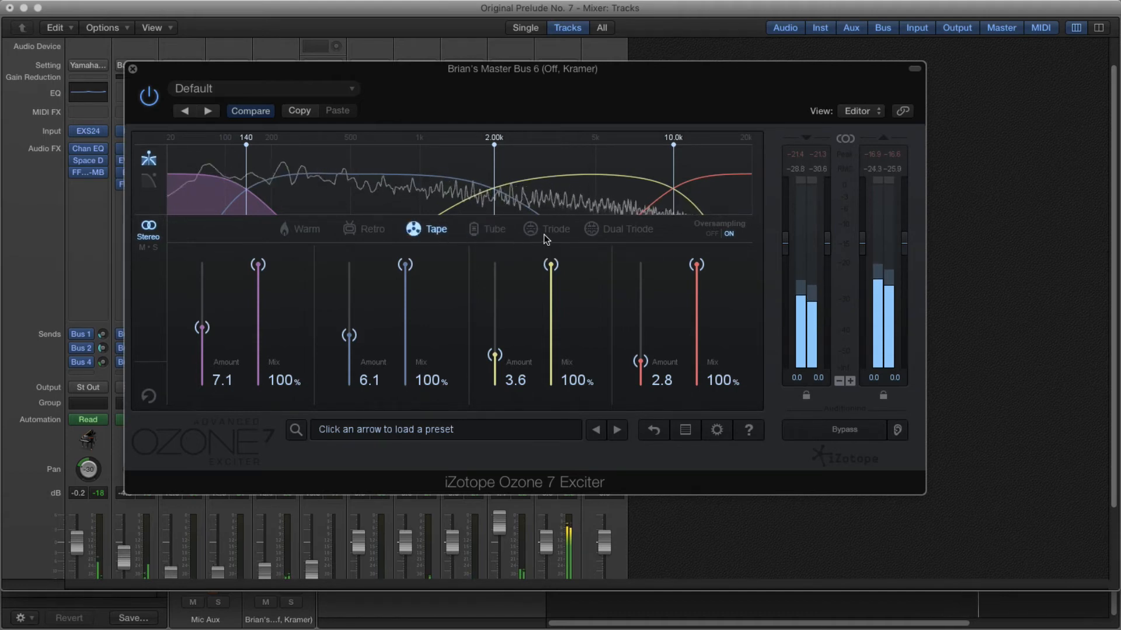
left_click(529, 232)
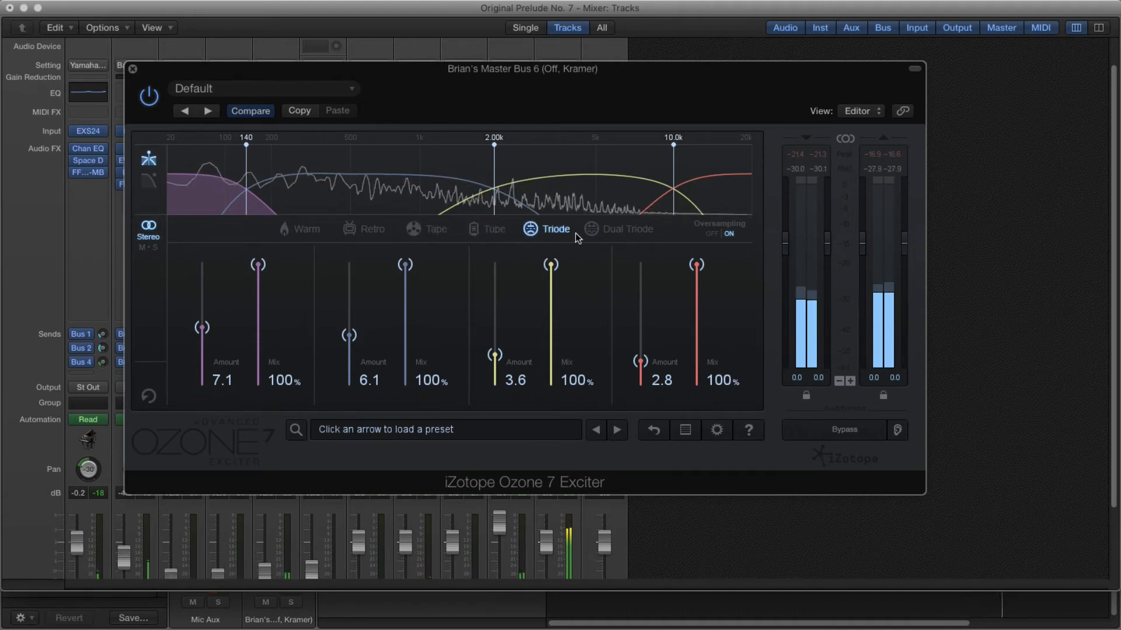
left_click(581, 231)
left_click(413, 229)
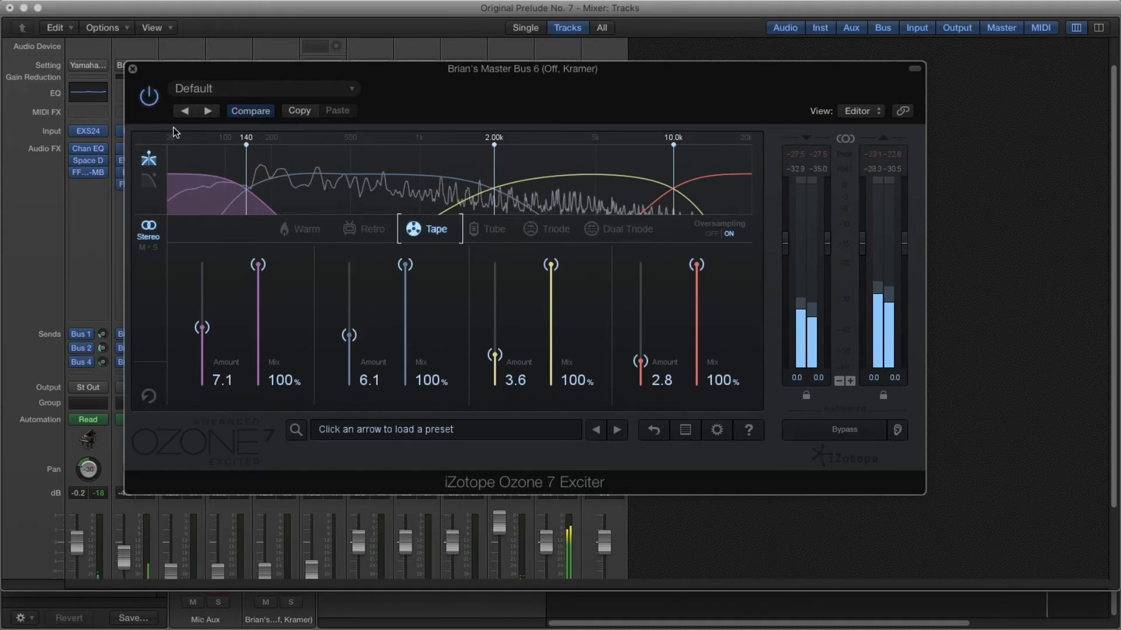
left_click(133, 69)
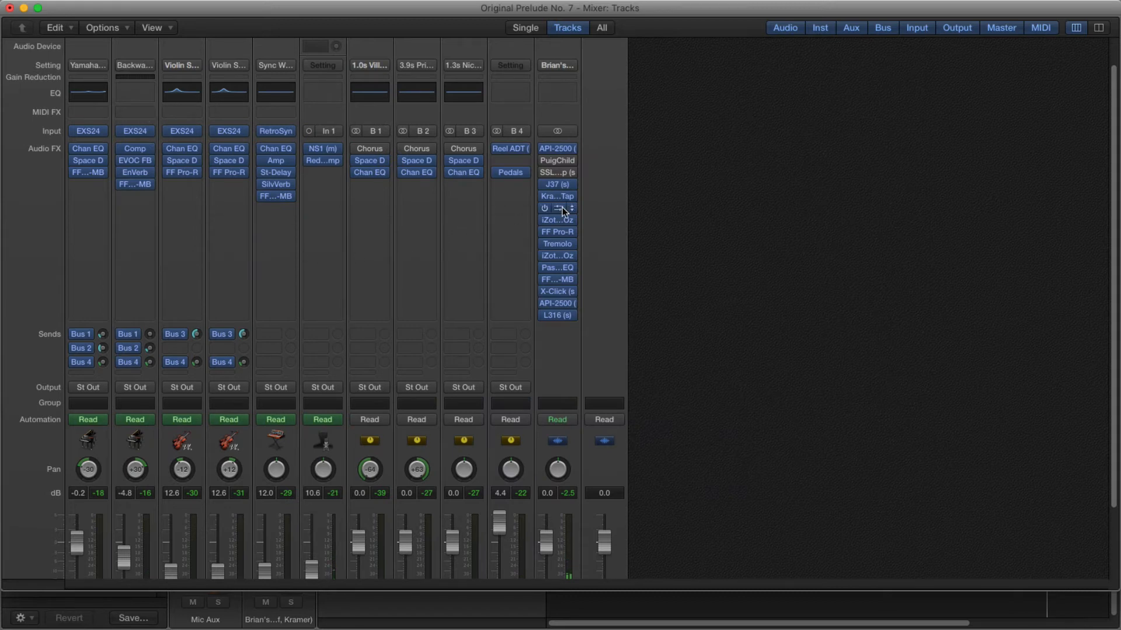
Reopen the master bus's Ozone 7 Exciter without its preset manager, review its saturation mode and band settings, and close it
left_click(553, 221)
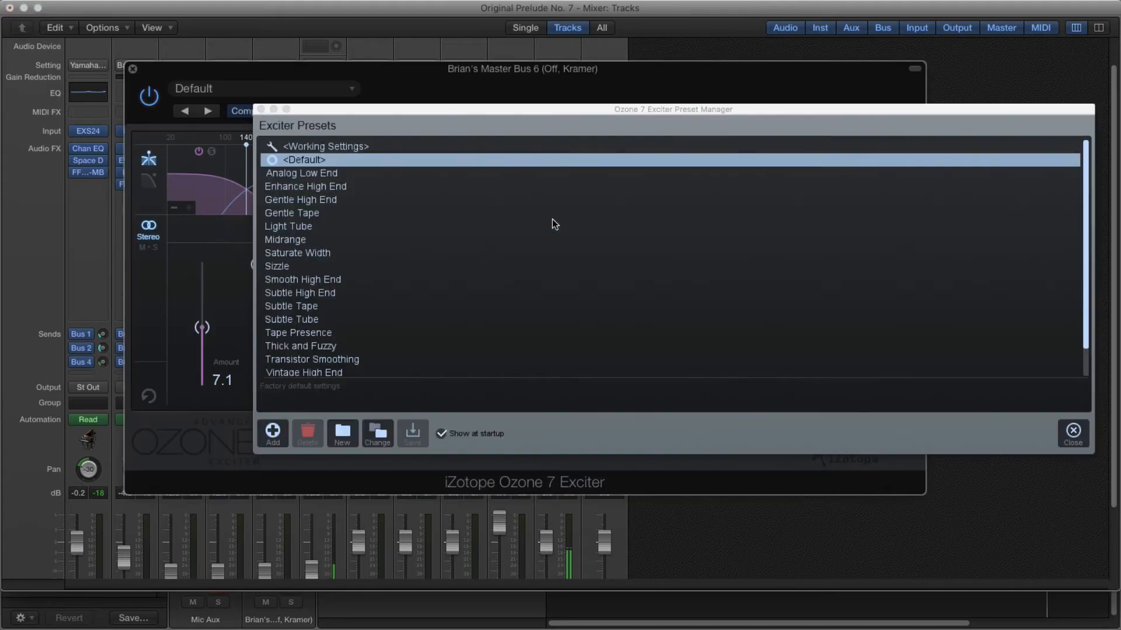
left_click(260, 110)
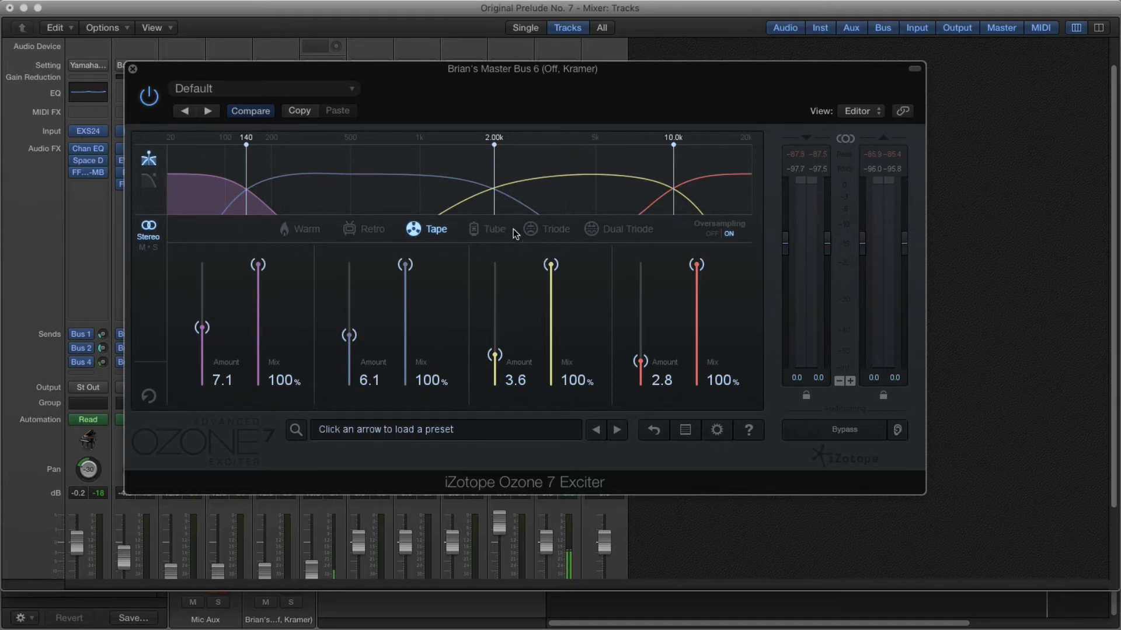
left_click(132, 71)
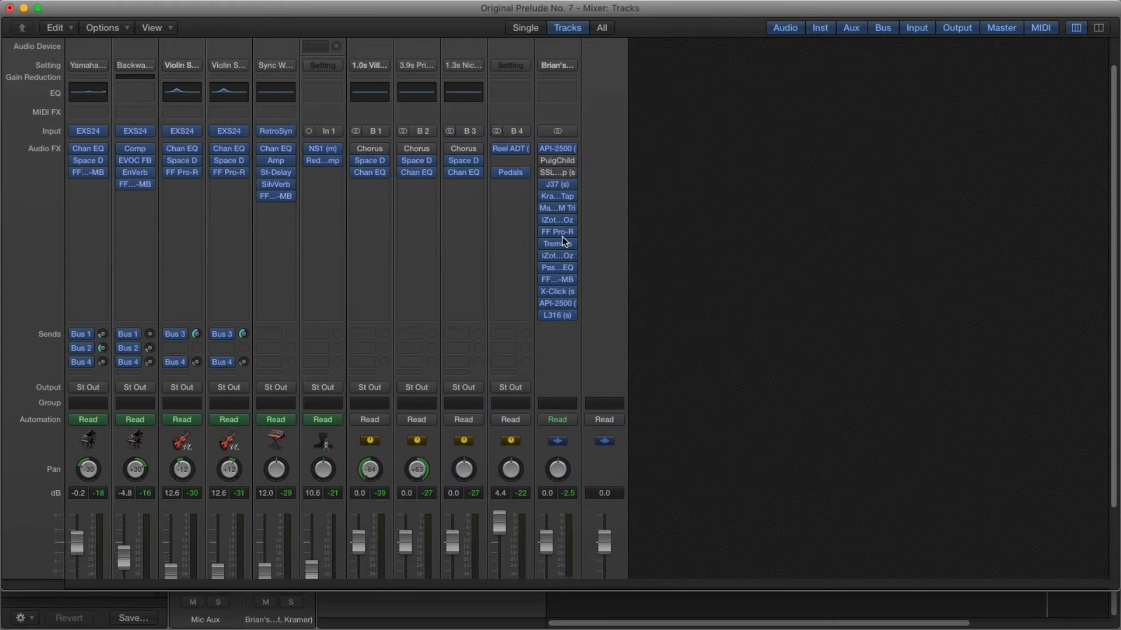
Open the master bus's FF Pro-R reverb and compare the mix during playback with it bypassed and re-enabled
left_click(557, 231)
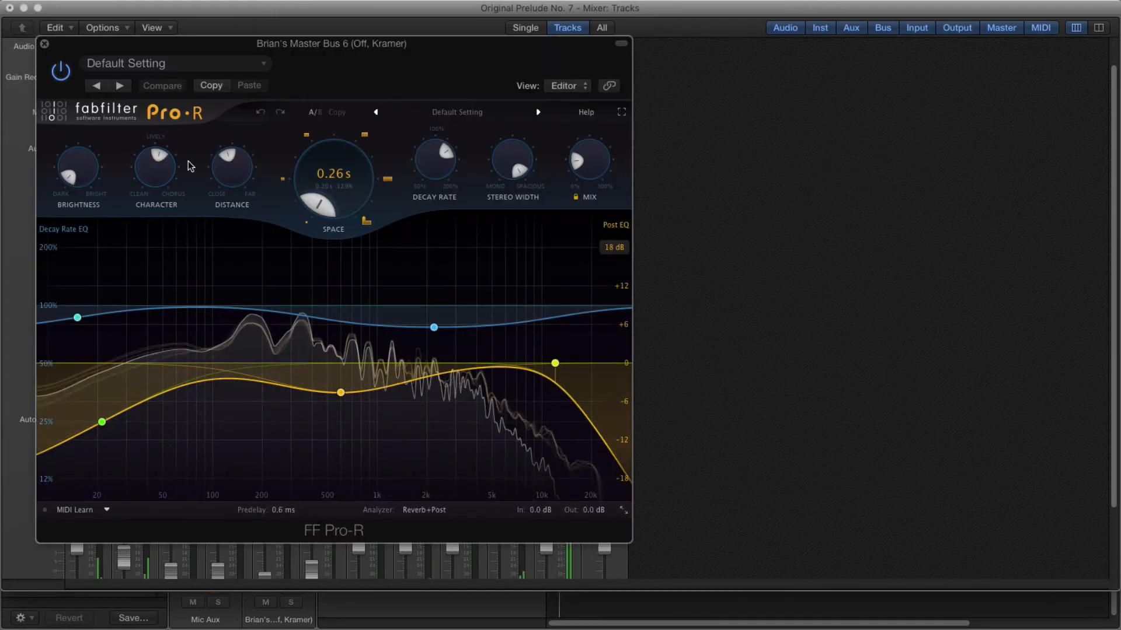
left_click(64, 75)
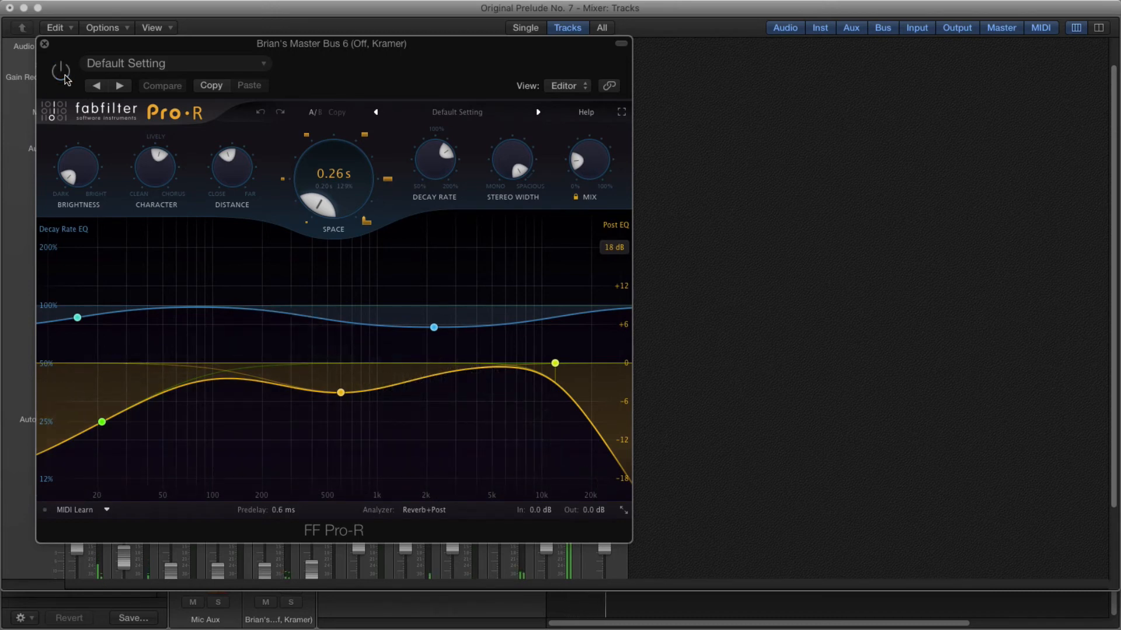
left_click(64, 75)
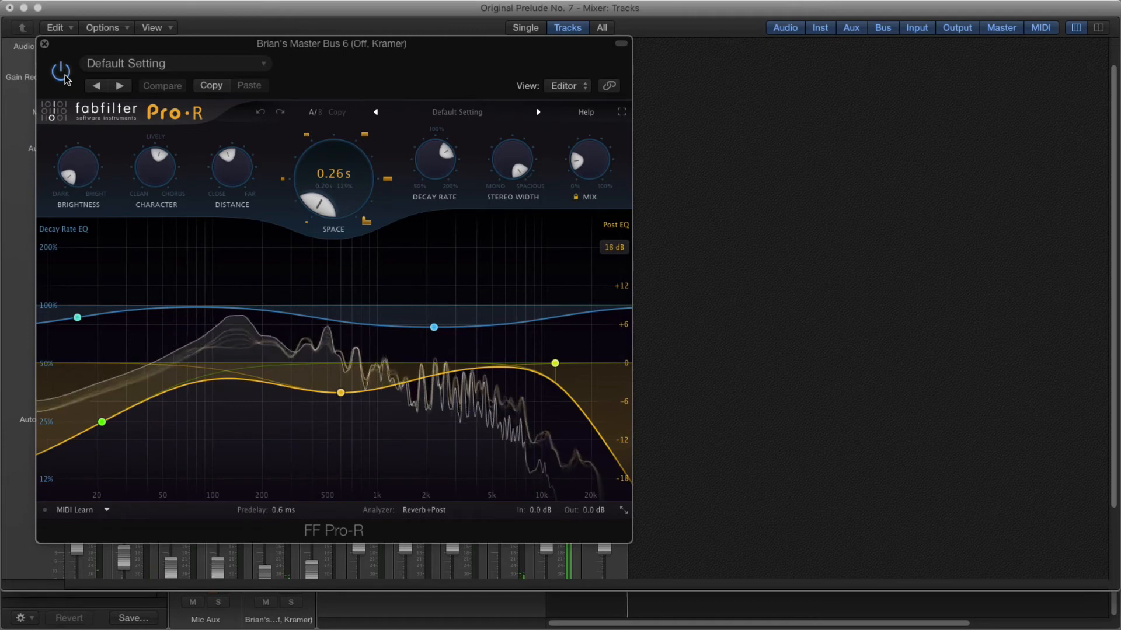
Continue alternating the master bus's Pro-R reverb between bypassed and active during playback, leave it active, and close its window
left_click(64, 75)
left_click(64, 75)
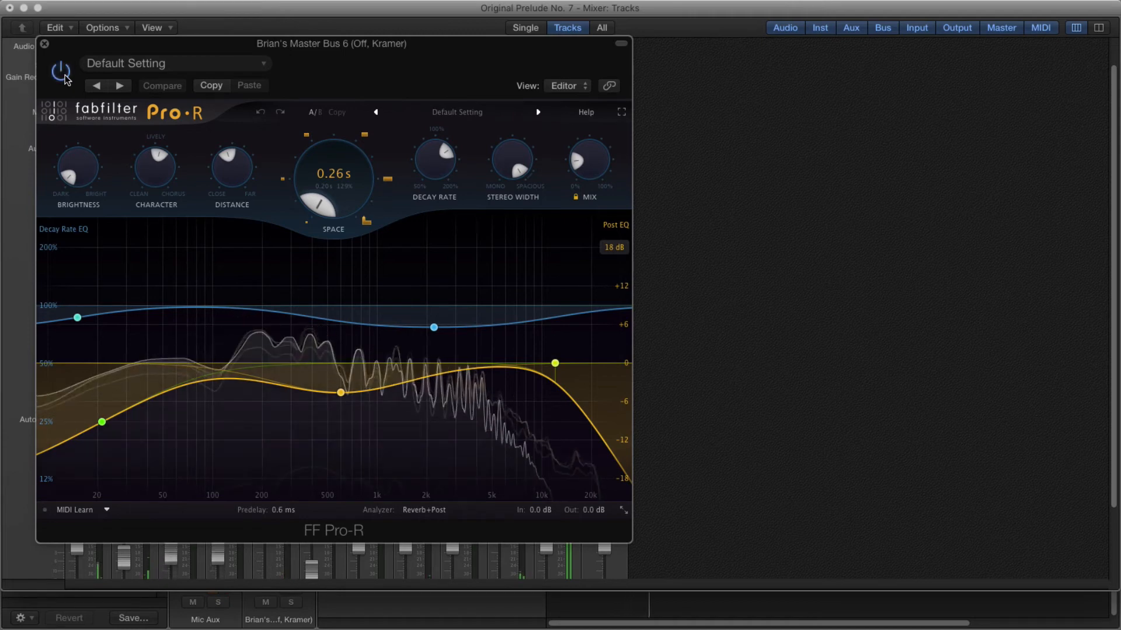
left_click(64, 73)
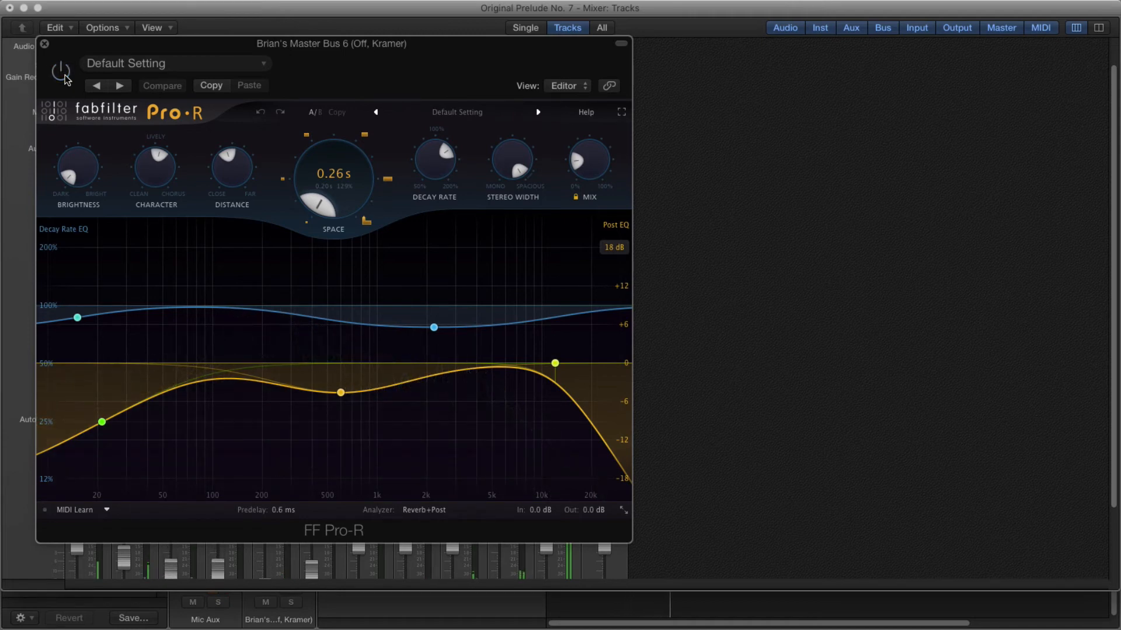
left_click(64, 66)
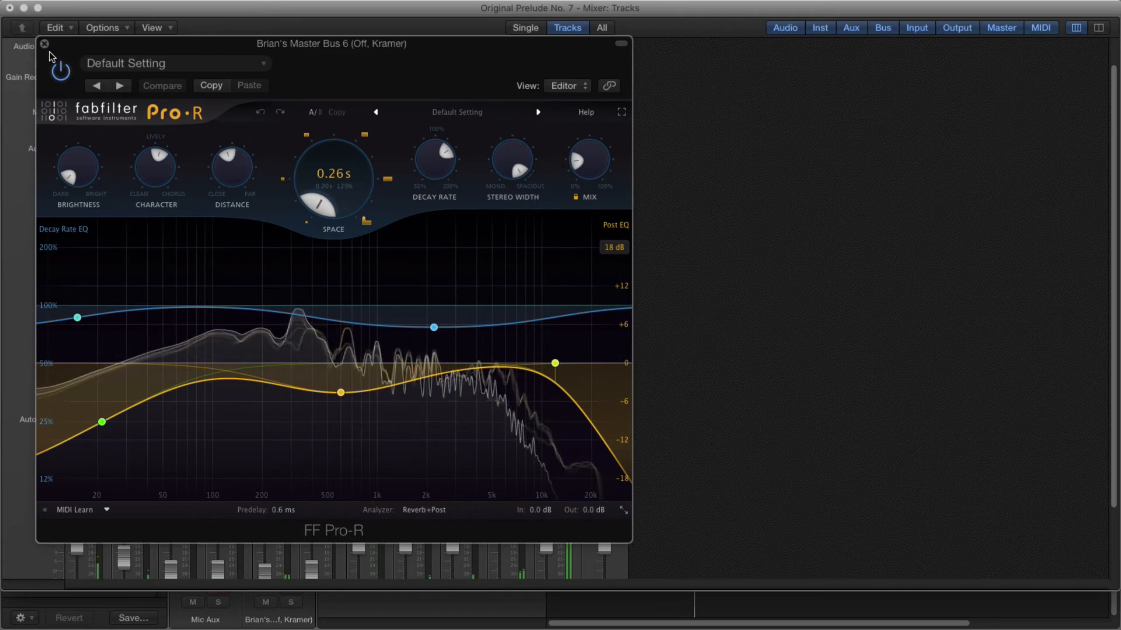
left_click(57, 77)
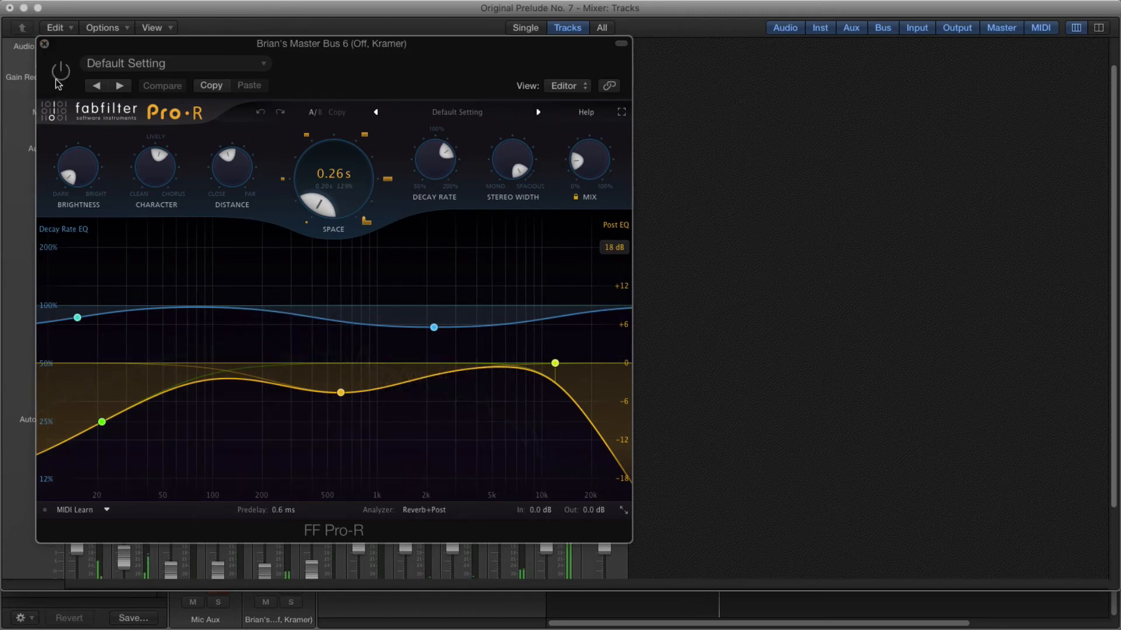
left_click(58, 76)
left_click(44, 44)
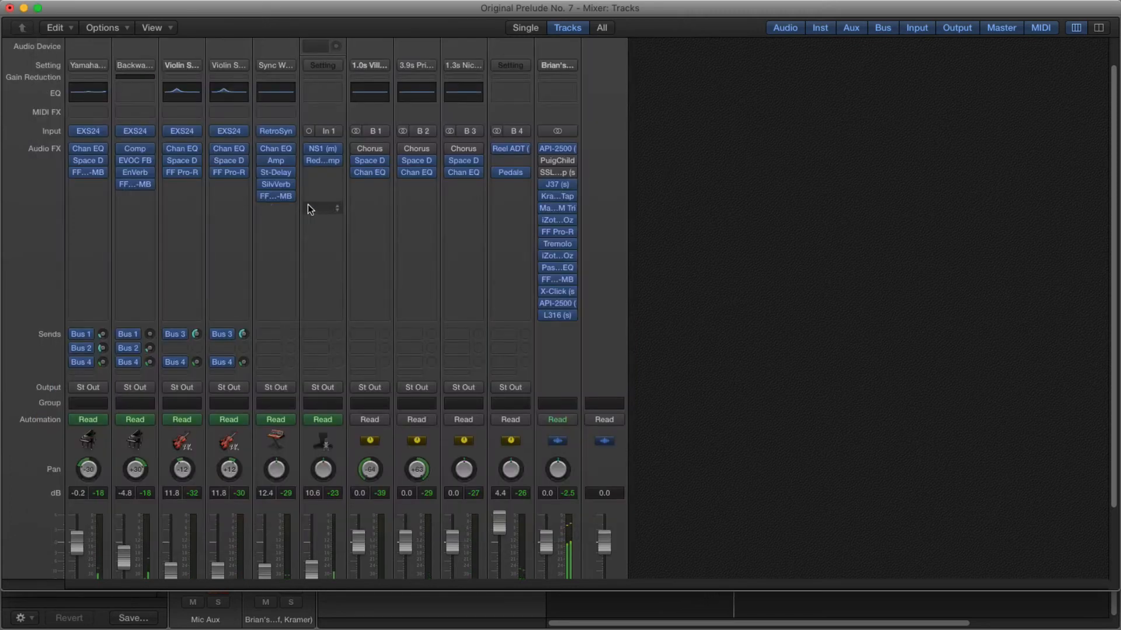
Bypass the Space D reverbs on the small room, large and small plate aux channels fed by B 1, B 2 and B 3
scroll(333, 188, "down", 3)
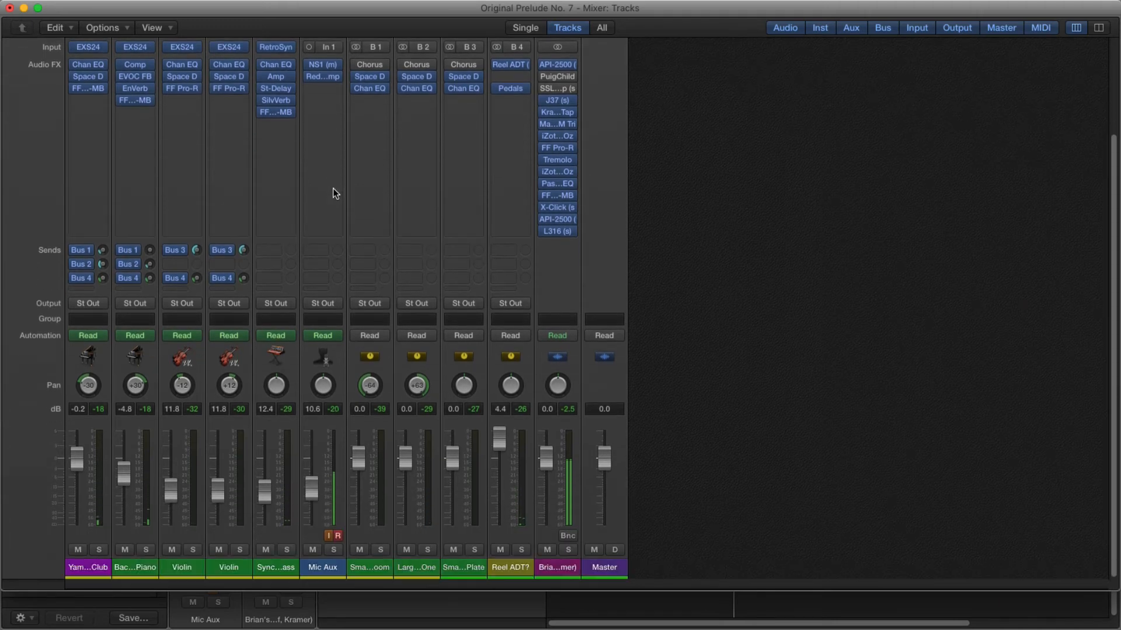
scroll(338, 187, "up", 1)
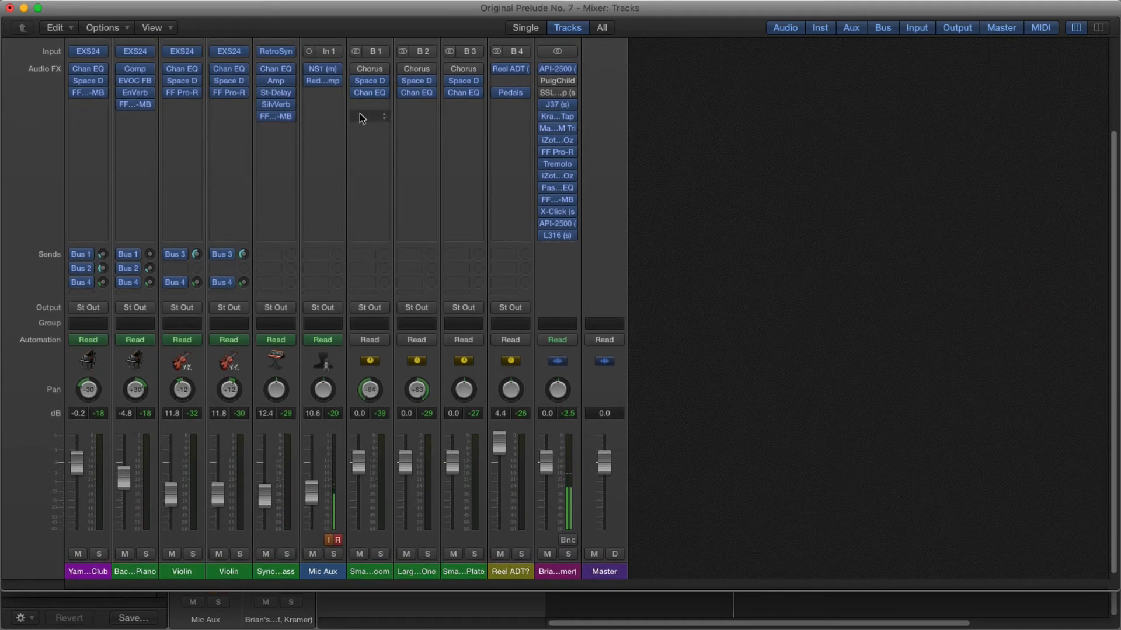
left_click(358, 80)
left_click(449, 81)
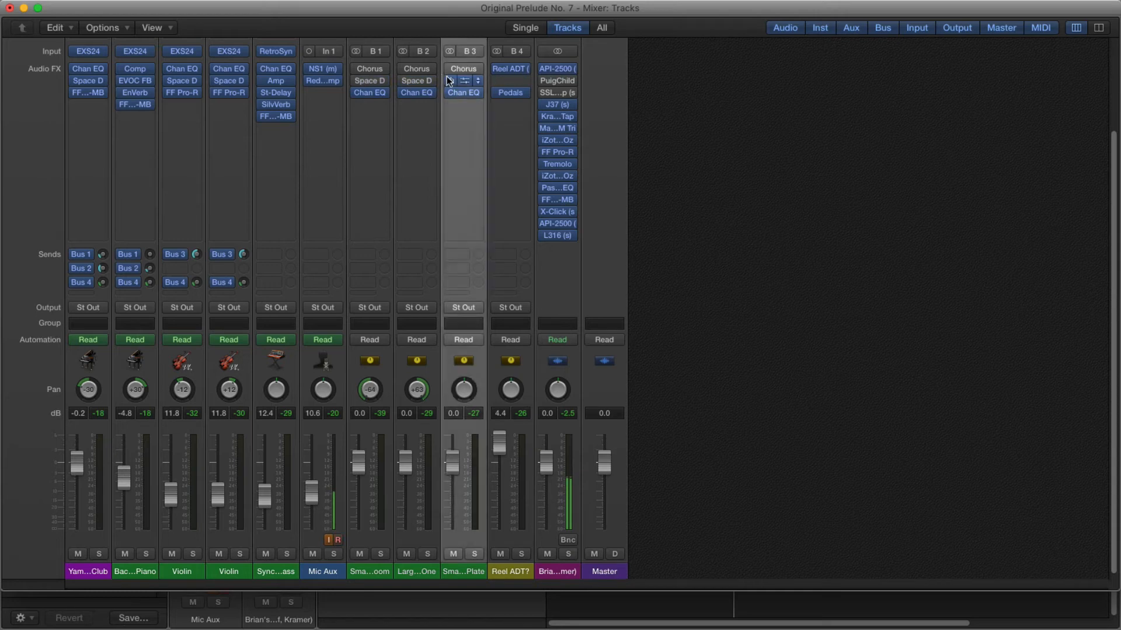
left_click(699, 140)
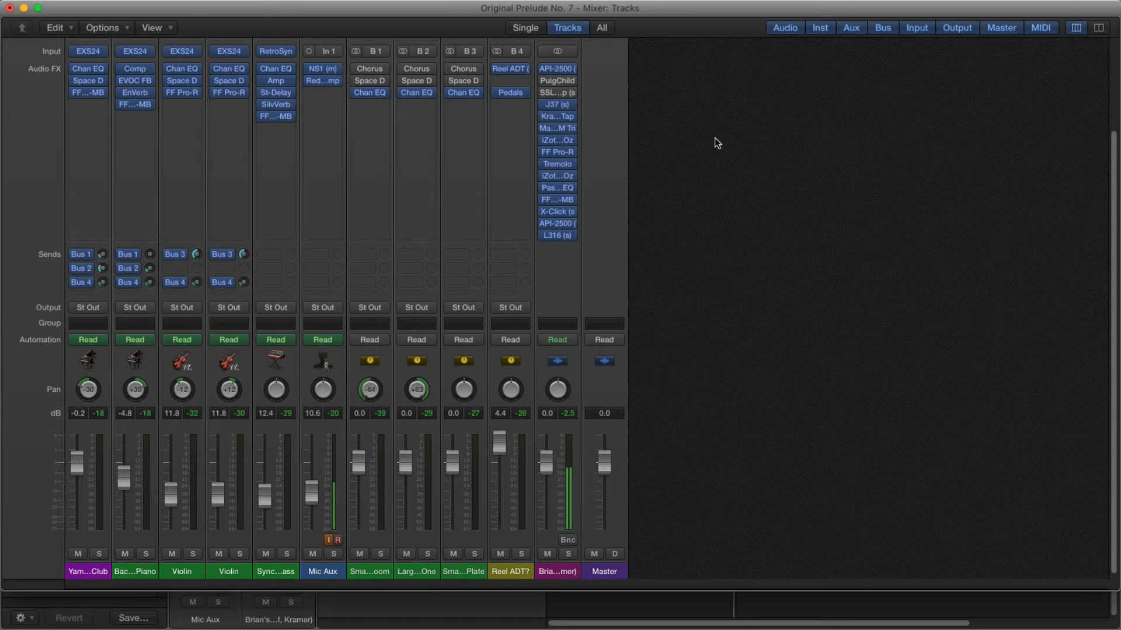
Play the mix with the master FF Pro-R and the track Space D reverbs bypassed, and re-enable all reverbs, including the aux ones
key("space")
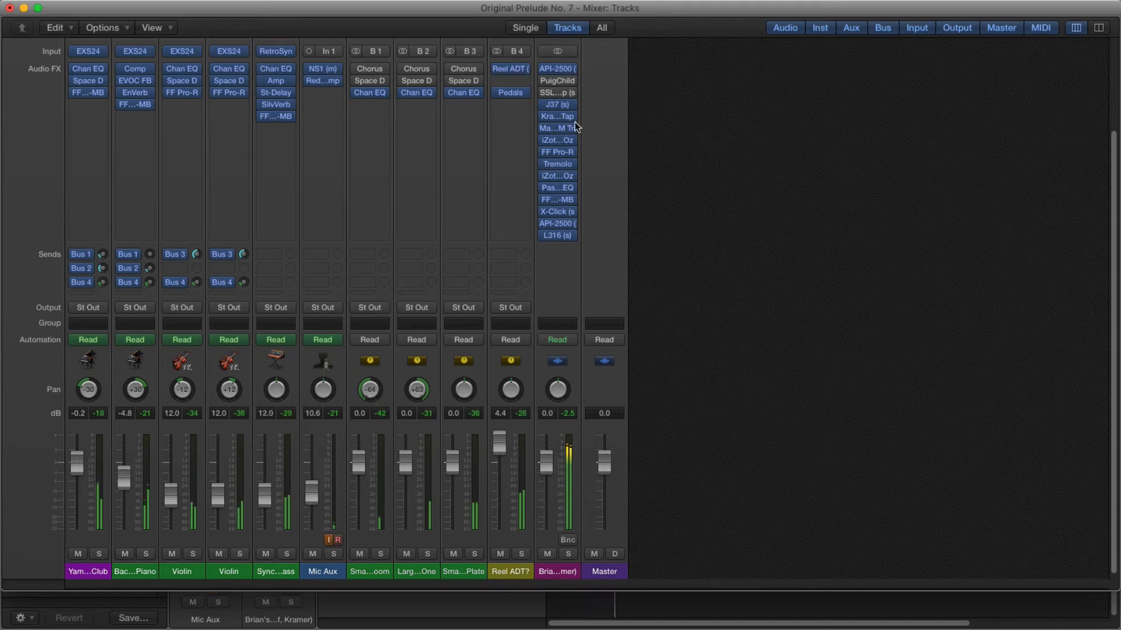
left_click(546, 152)
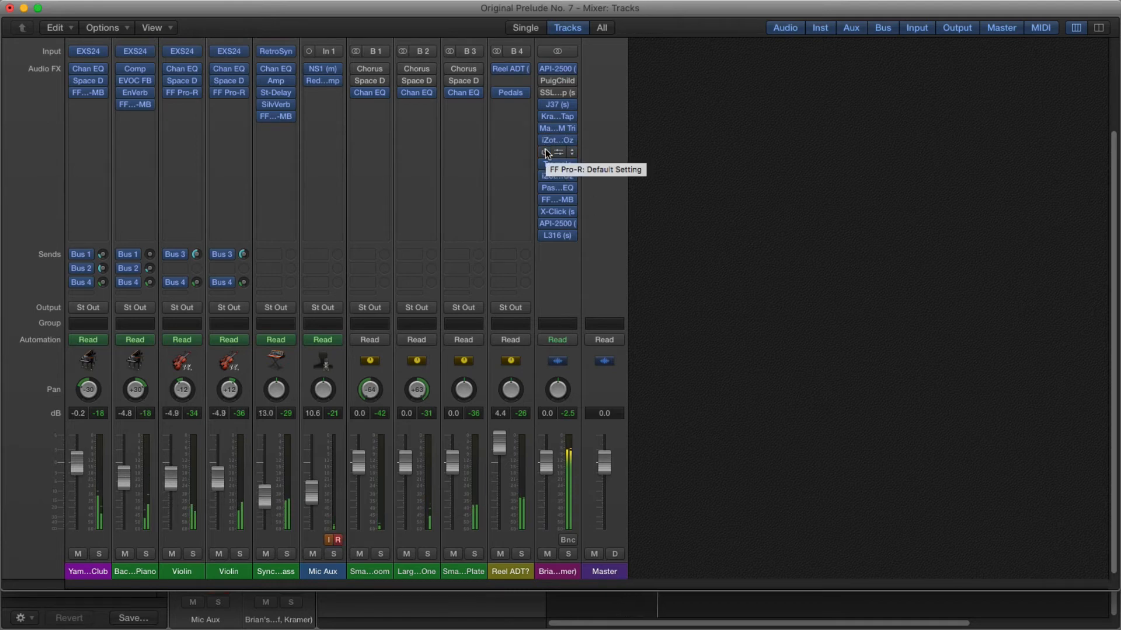
left_click(169, 82)
left_click(214, 82)
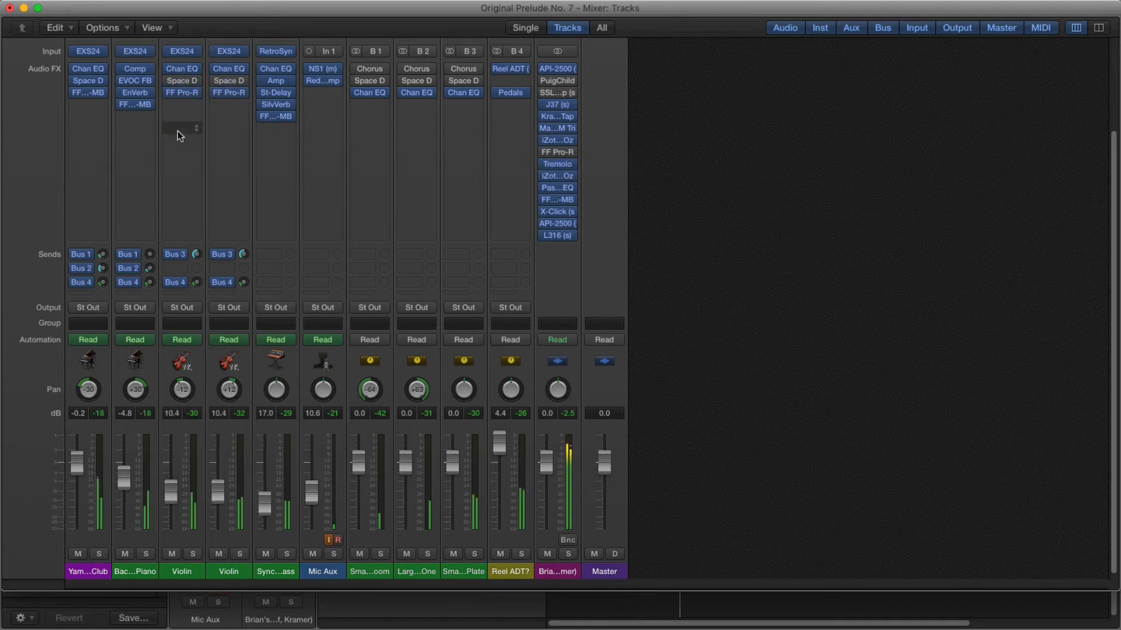
left_click(76, 81)
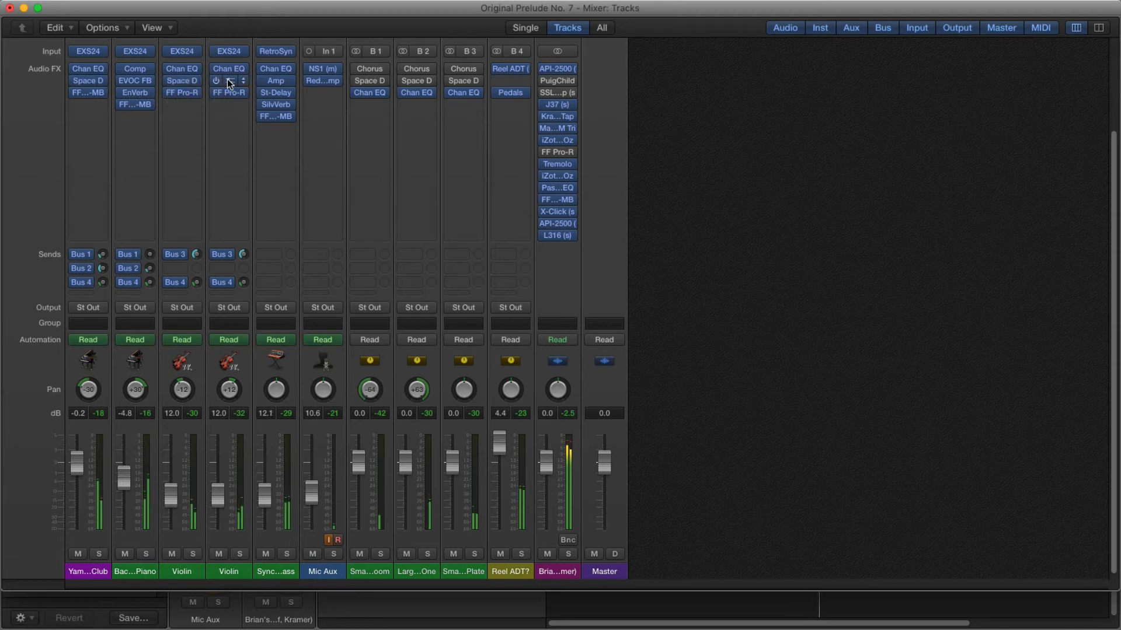
left_click(356, 81)
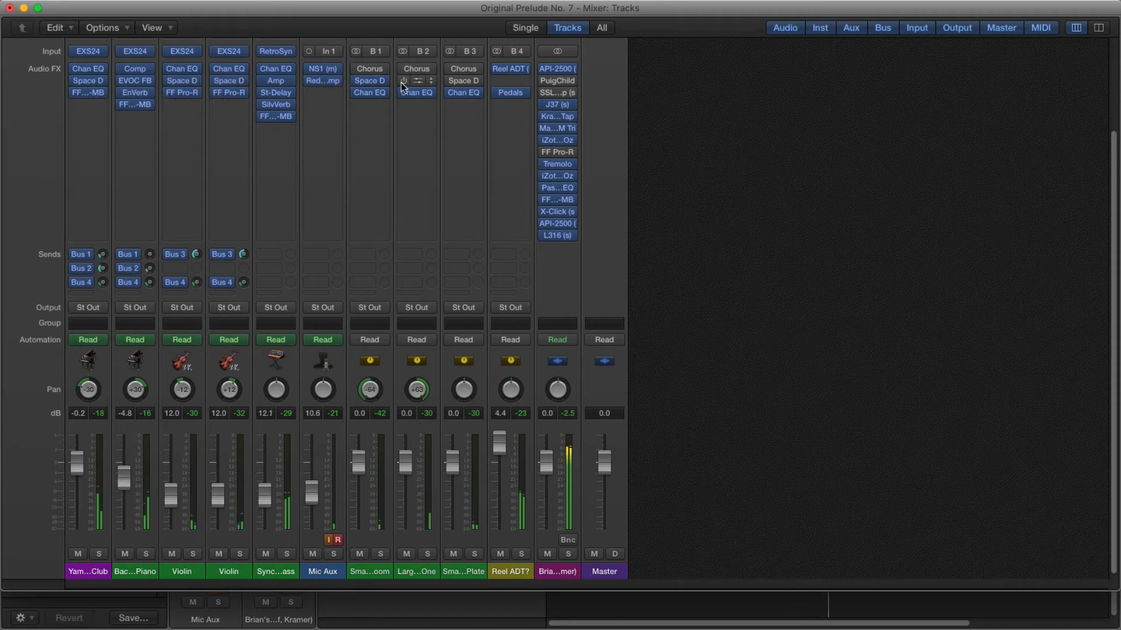
left_click(448, 80)
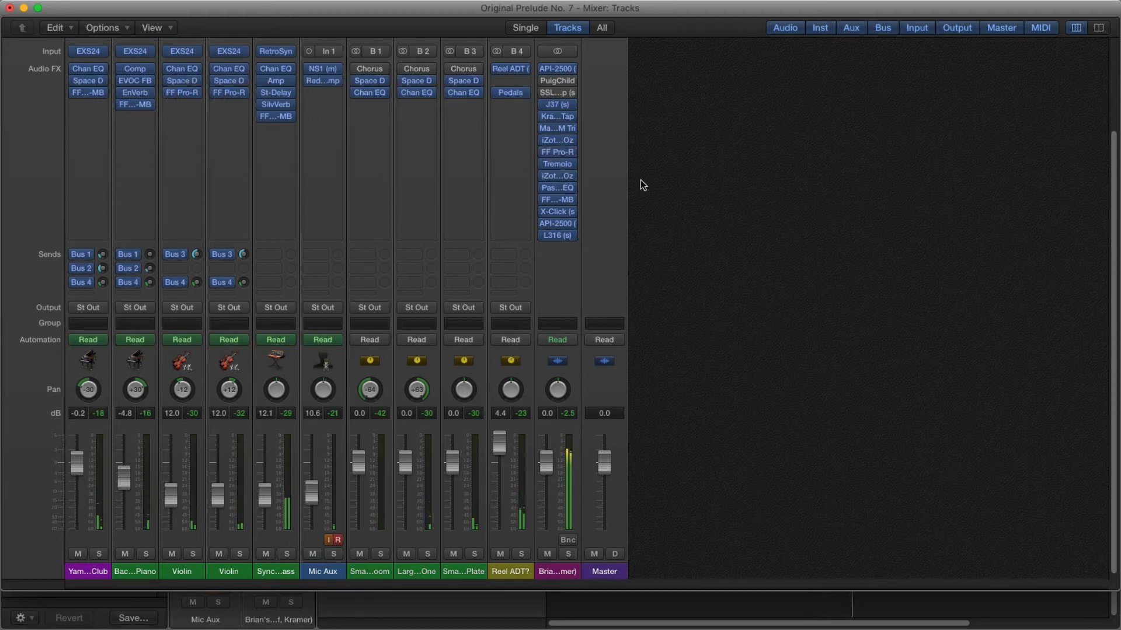
Open the master bus's Ozone 7 Imager, compare the mix with it bypassed and active during playback, and close it
left_click(559, 176)
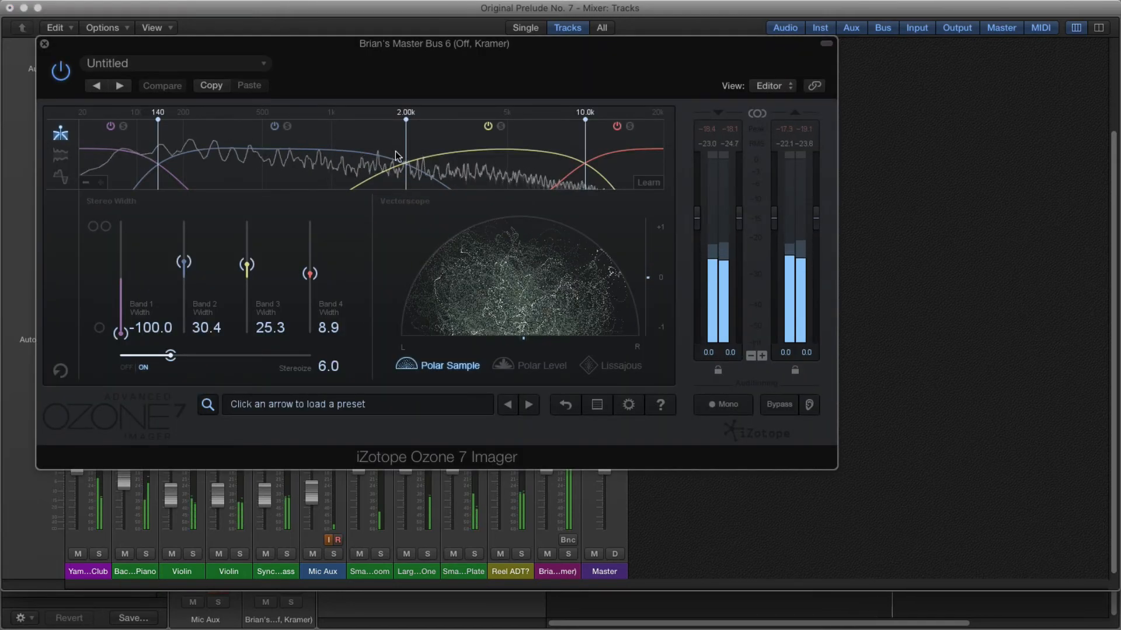
left_click(62, 73)
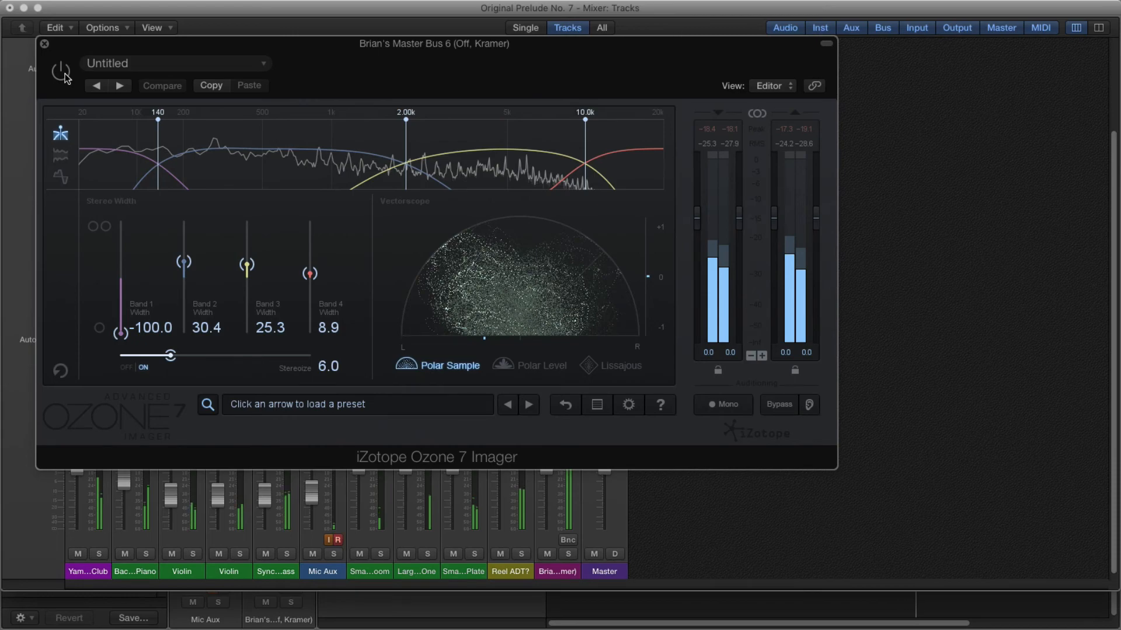
left_click(63, 75)
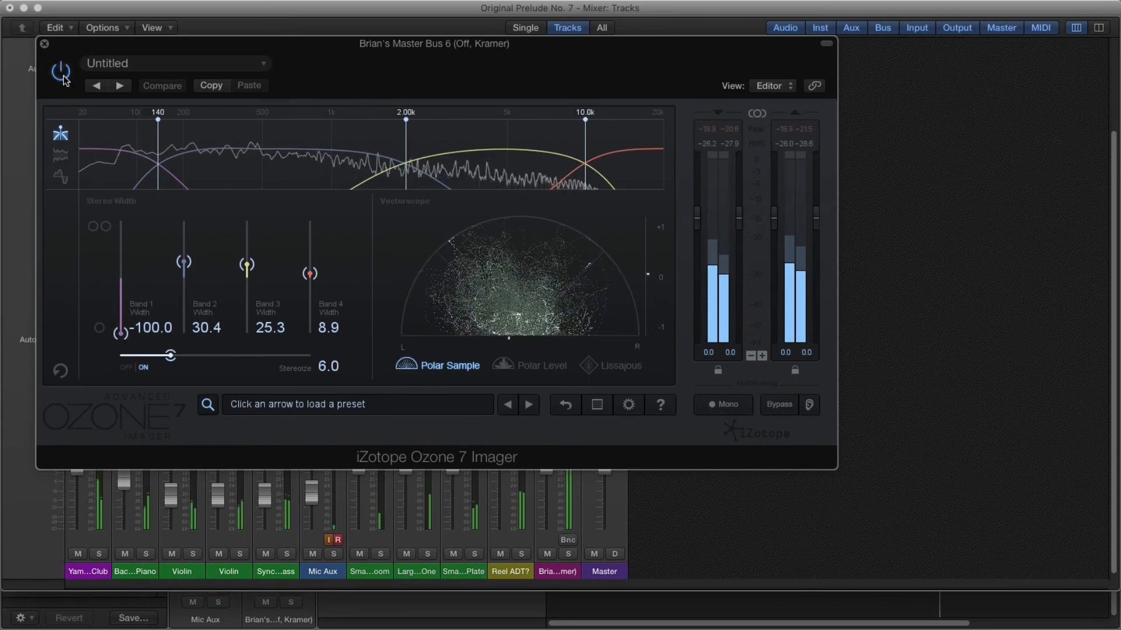
left_click(60, 76)
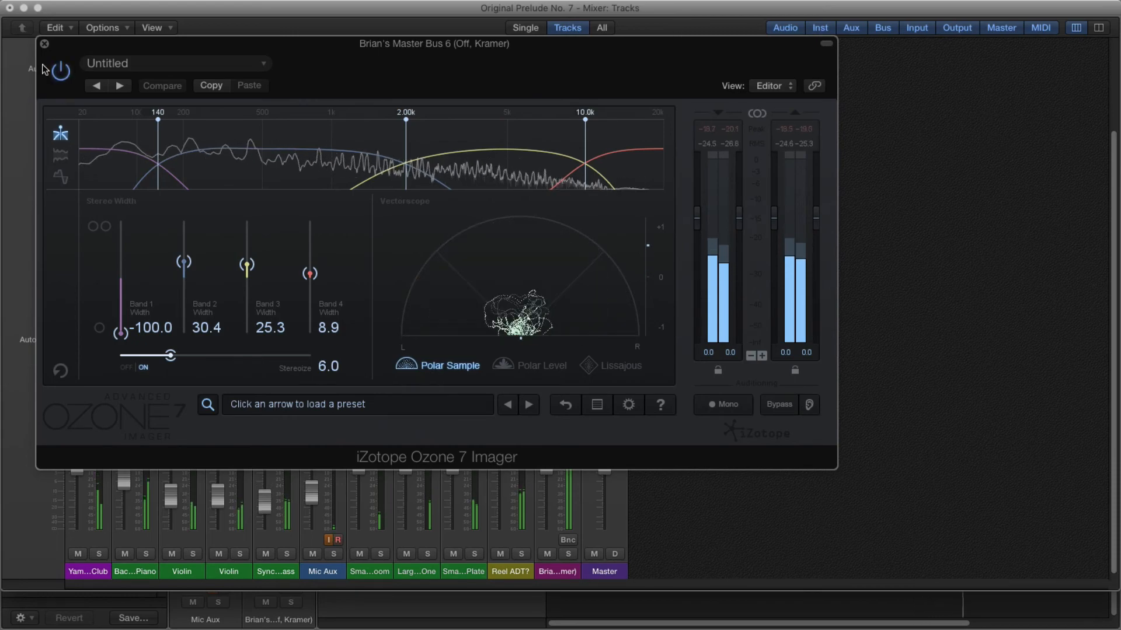
left_click(45, 44)
Open the master bus's Passive EQ and compare the mix during playback with the whole plug-in bypassed and active
mouse_move(555, 191)
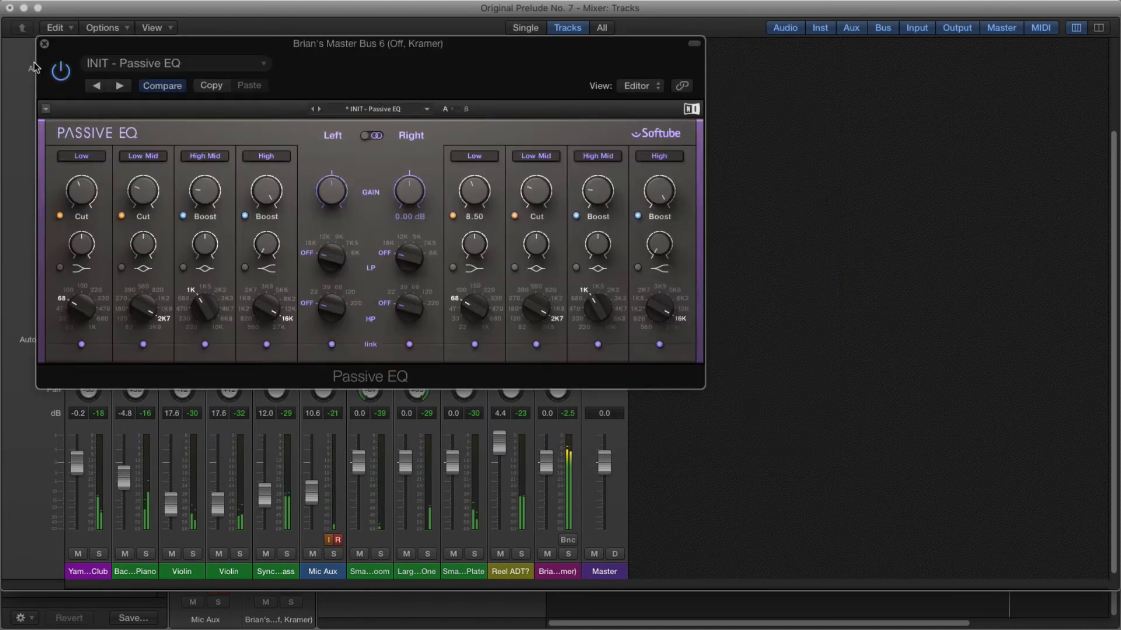
left_click(60, 71)
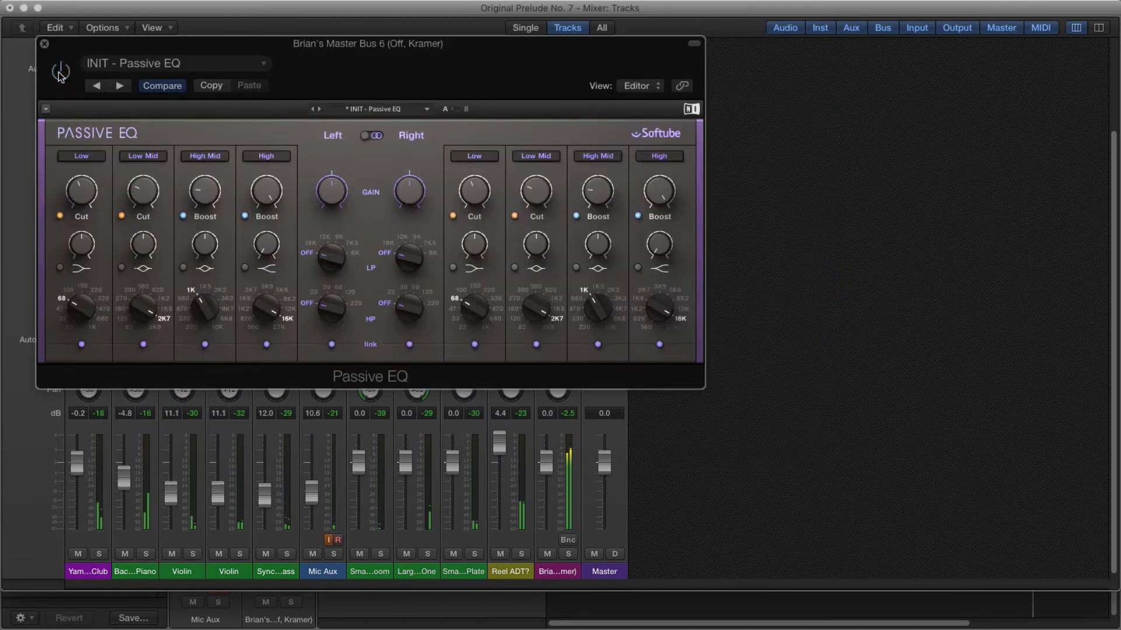
left_click(60, 71)
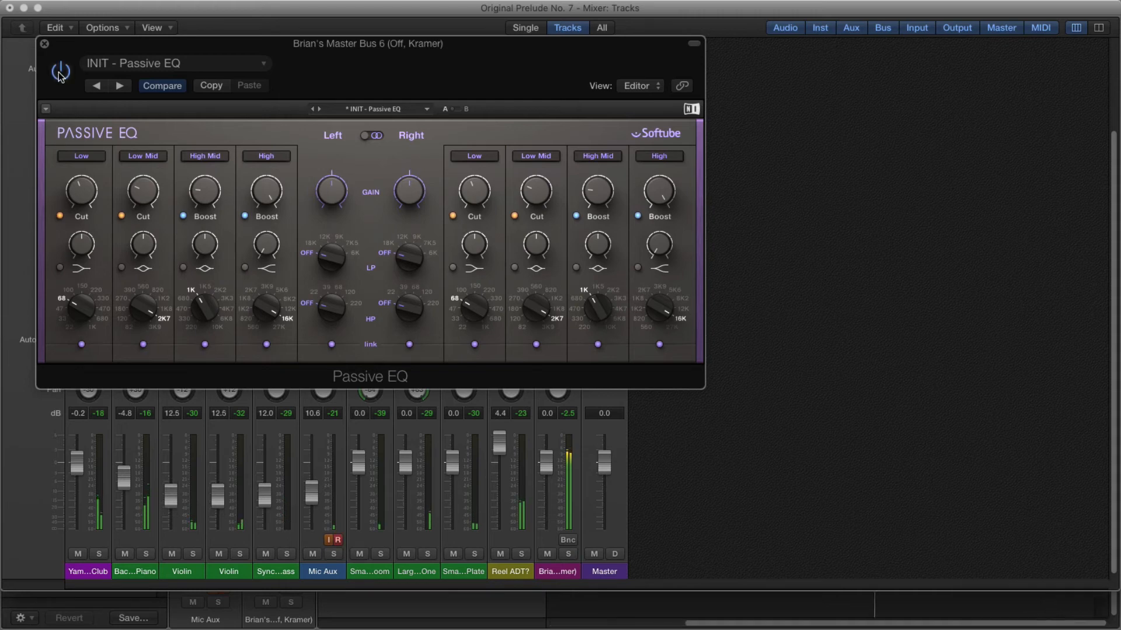
left_click(60, 71)
left_click(60, 72)
left_click(60, 73)
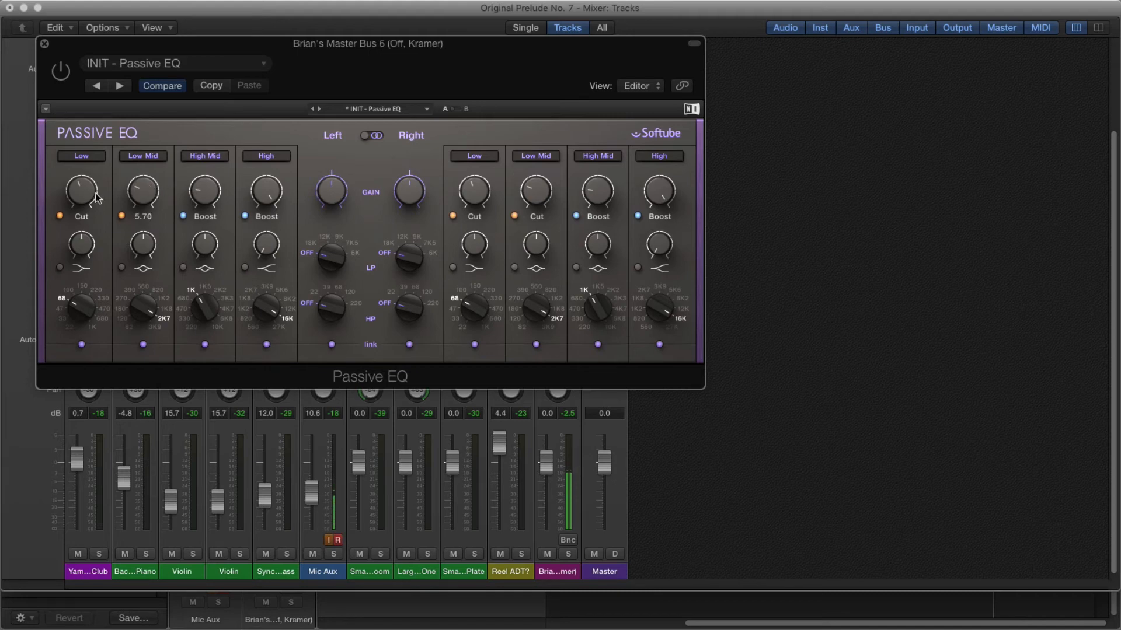
Audition the Passive EQ's Low and Low Mid cuts by switching the two bands off and on during playback, leaving both on
left_click(82, 156)
left_click(135, 156)
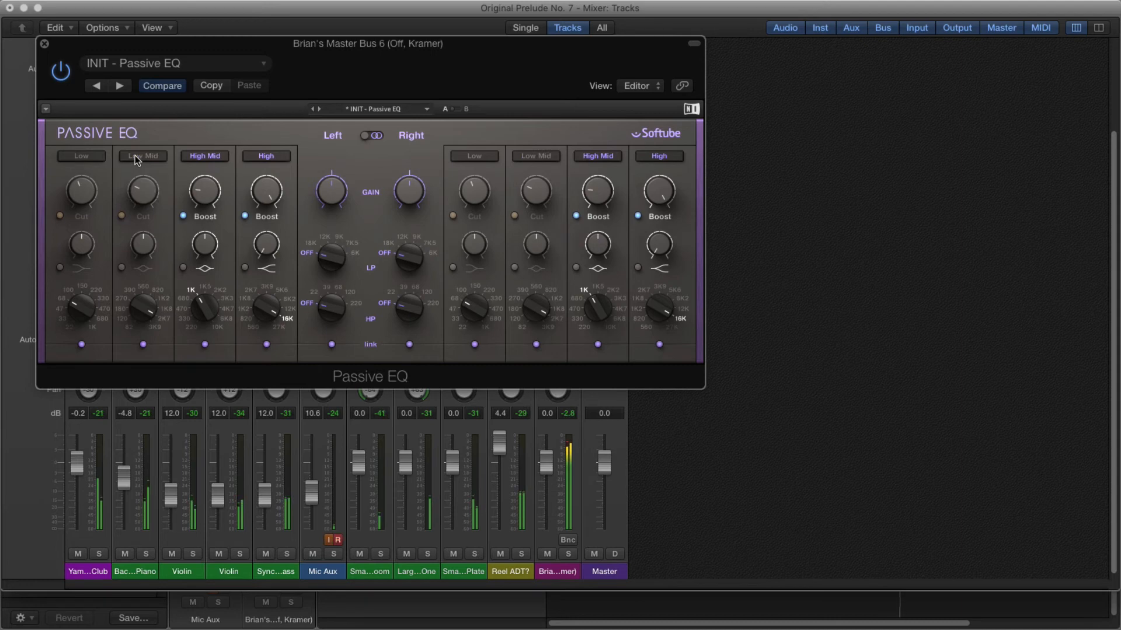
left_click(134, 156)
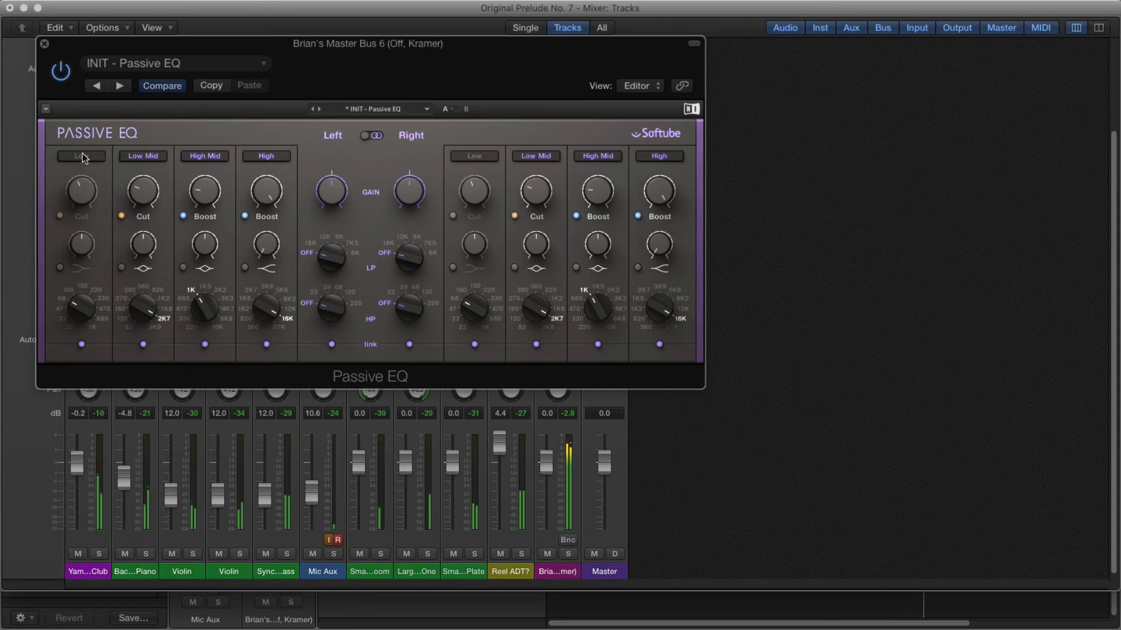
left_click(83, 157)
left_click(83, 157)
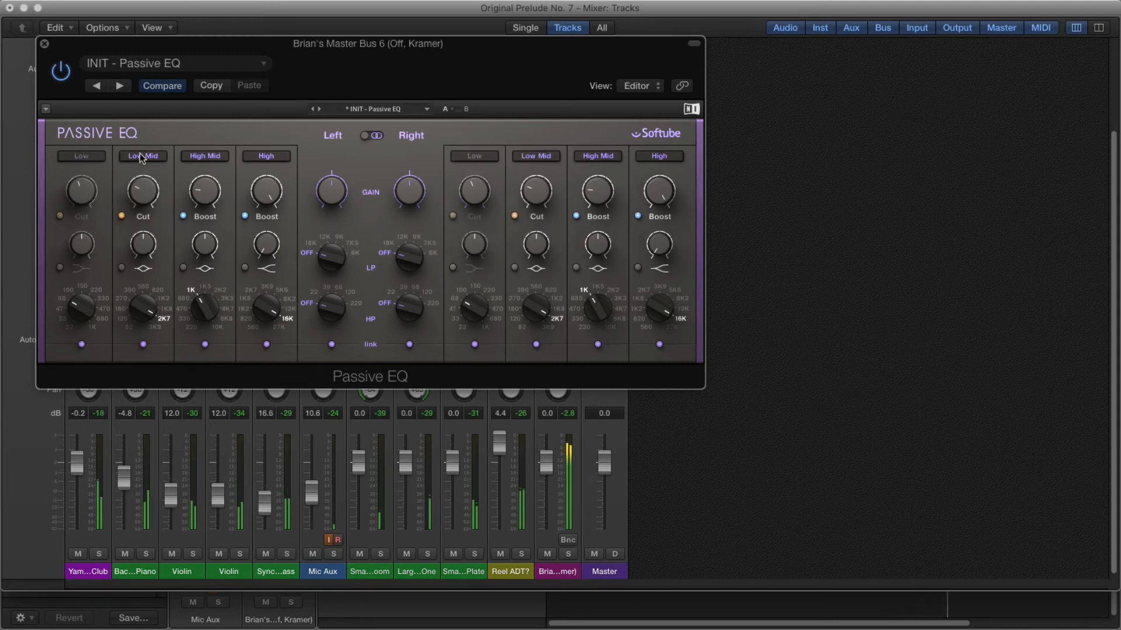
left_click(143, 156)
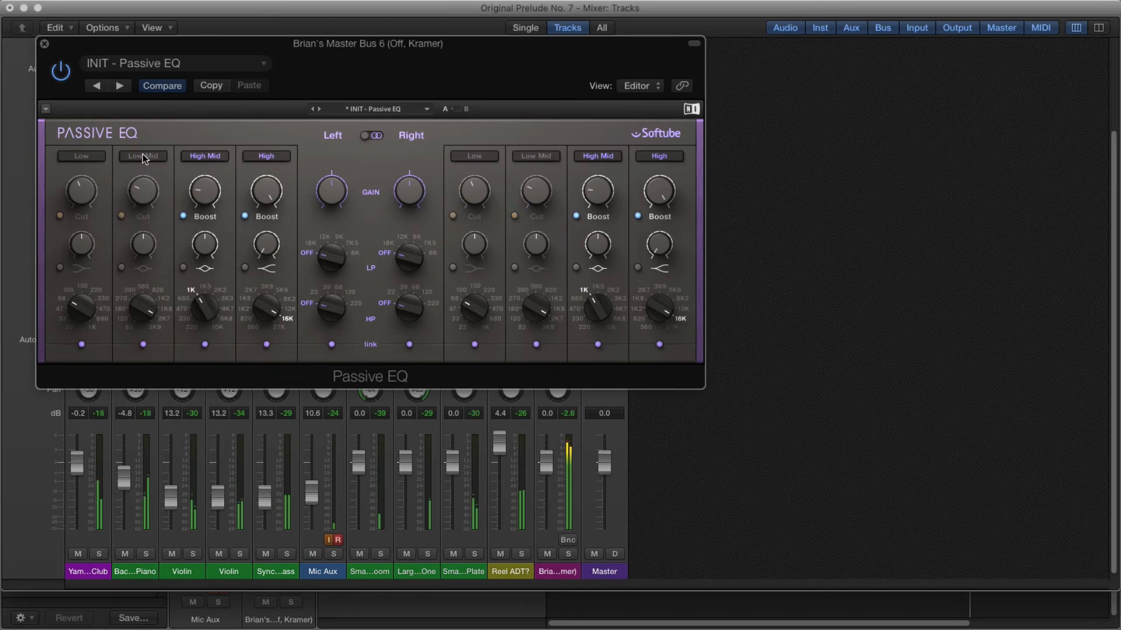
left_click(143, 156)
left_click(79, 155)
Audition the Passive EQ's High Mid and High boosts by switching the two bands off and on during playback, leaving both on
left_click(187, 156)
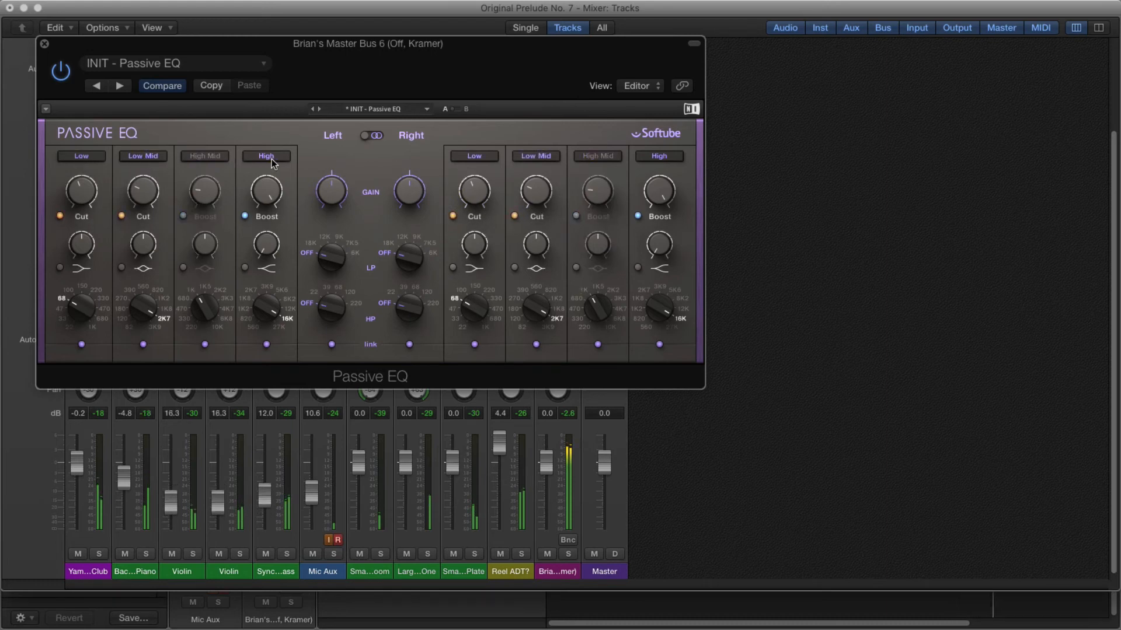
left_click(272, 159)
left_click(272, 159)
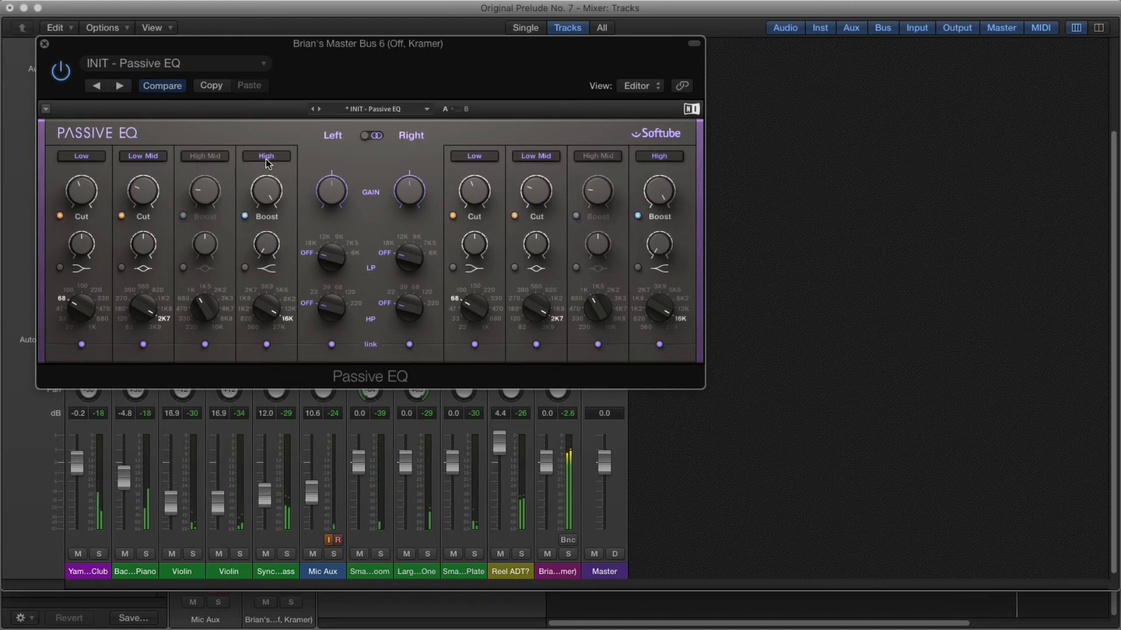
left_click(219, 155)
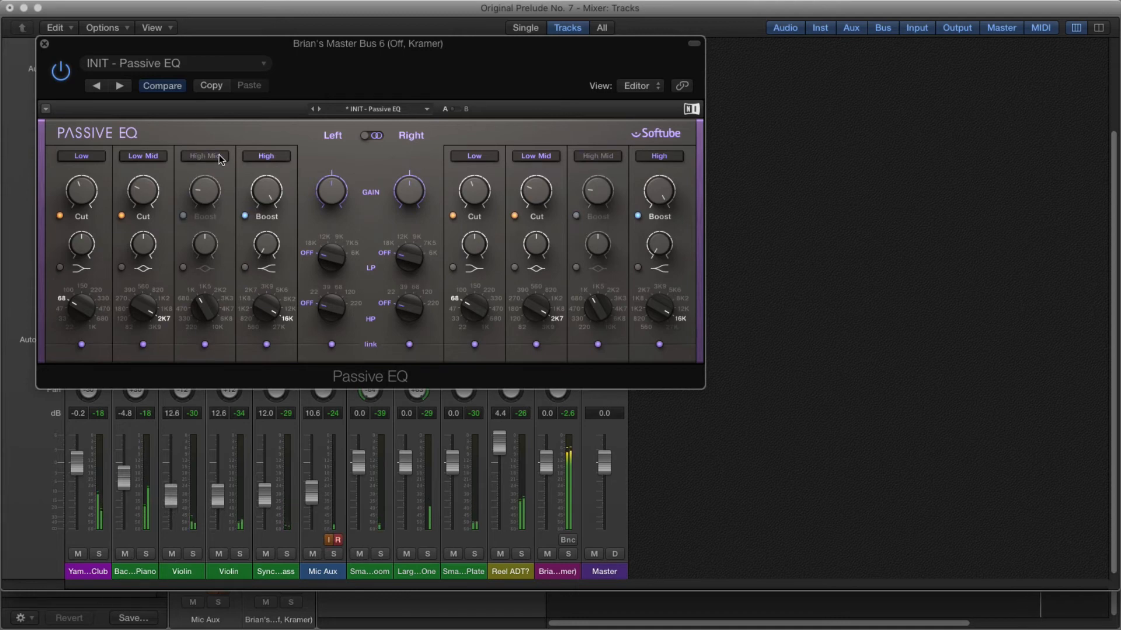
left_click(262, 156)
left_click(221, 156)
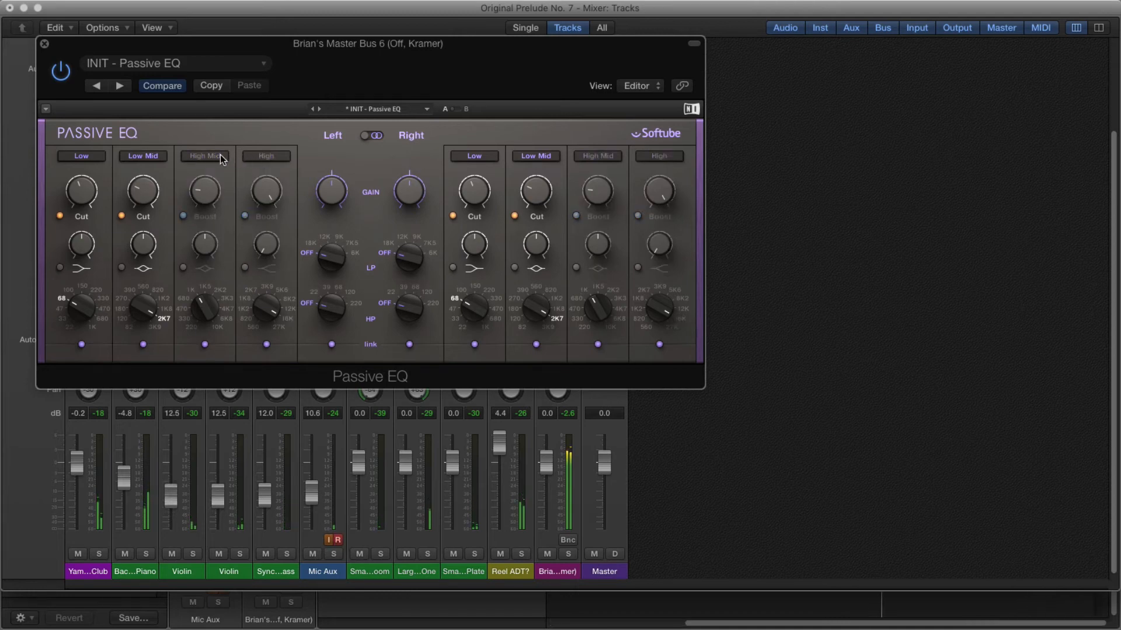
left_click(219, 156)
left_click(251, 156)
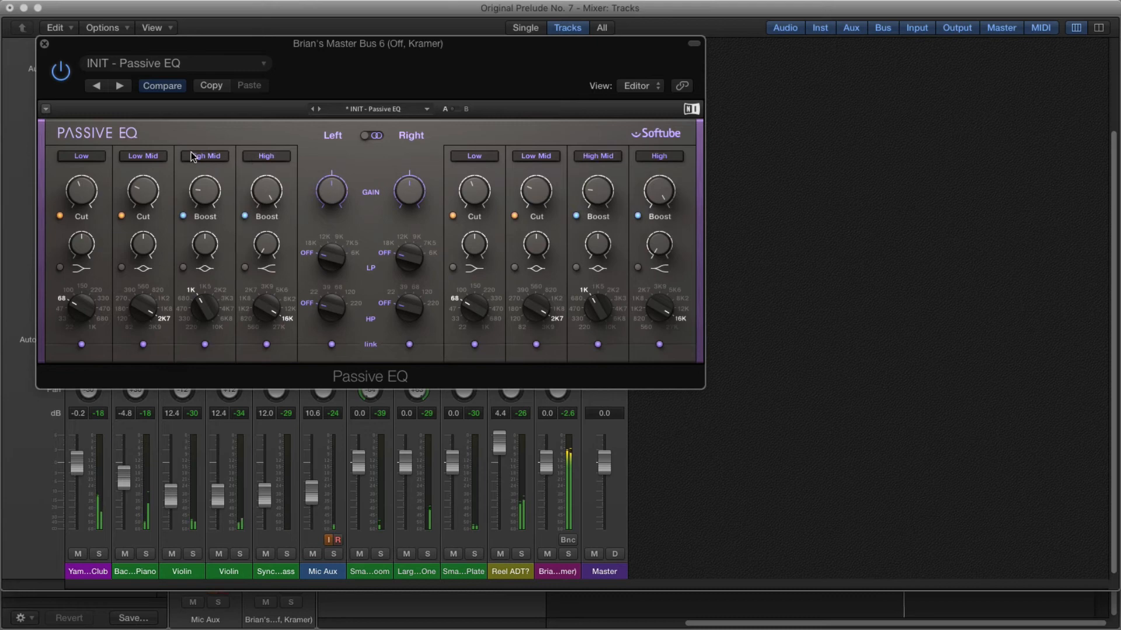
left_click(264, 156)
left_click(264, 155)
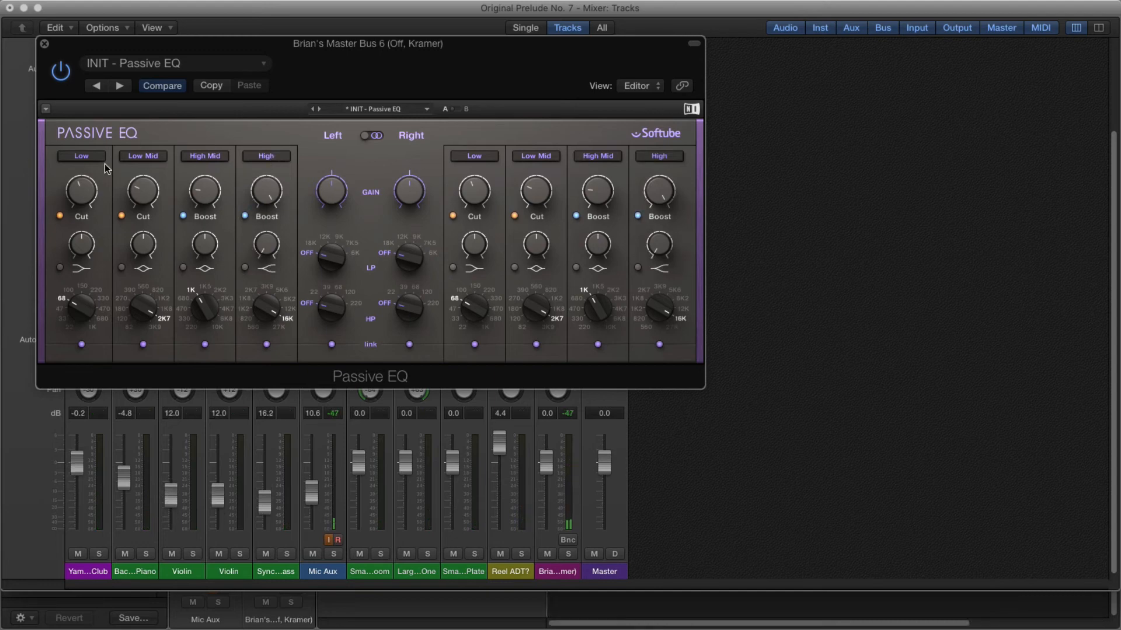
Compare the mix with the whole Passive EQ bypassed and active during playback, leave it active, and close the plug-in
left_click(60, 71)
left_click(60, 71)
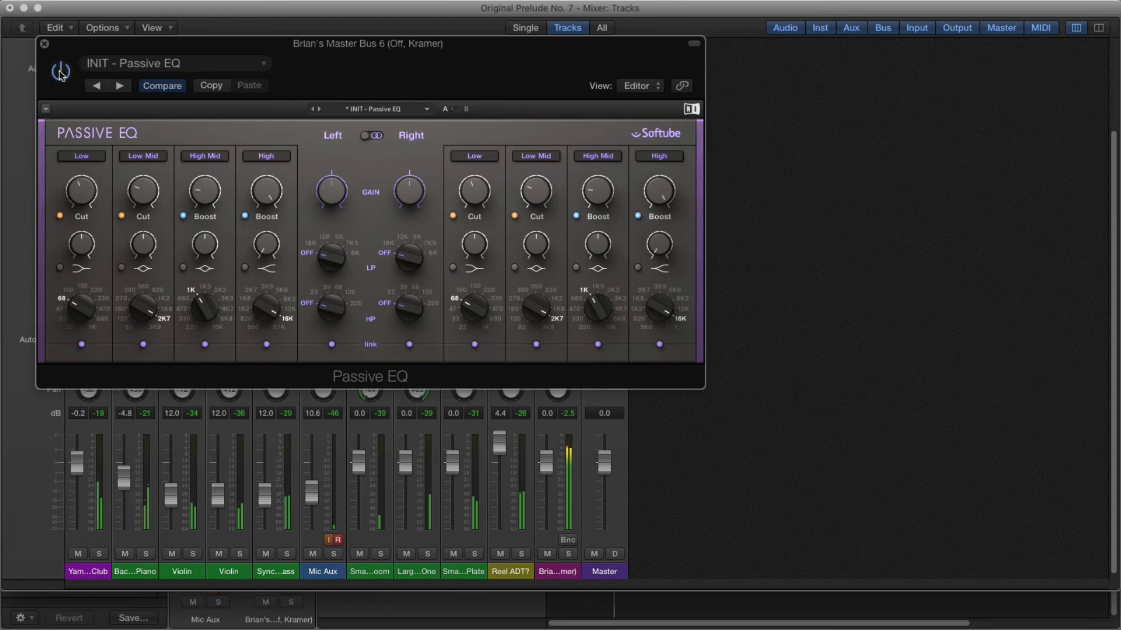
left_click(60, 71)
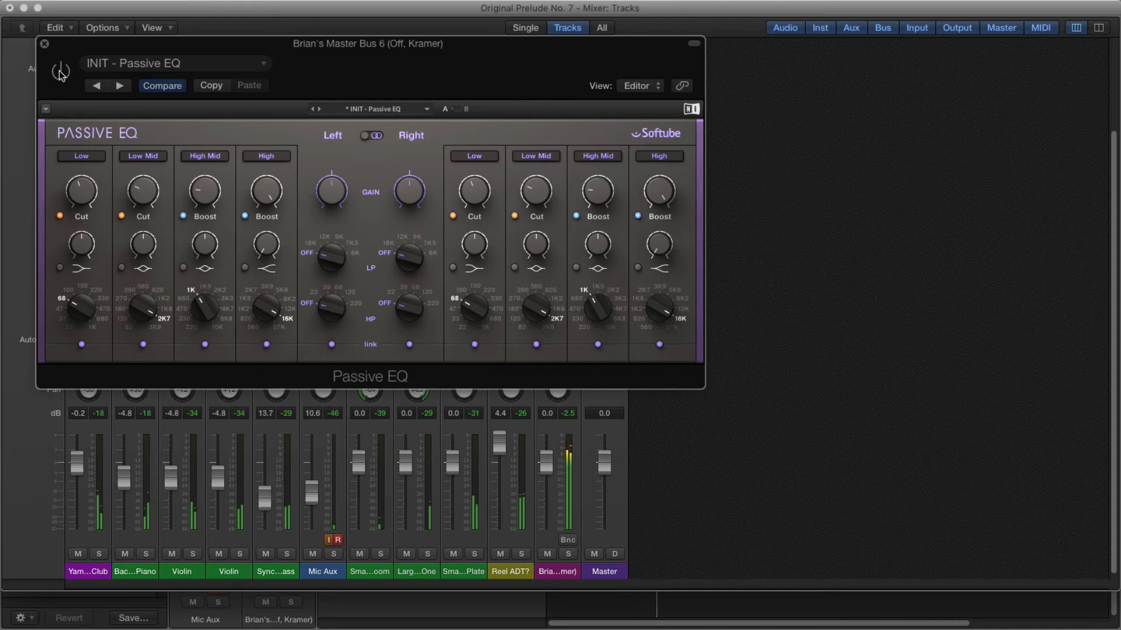
left_click(60, 71)
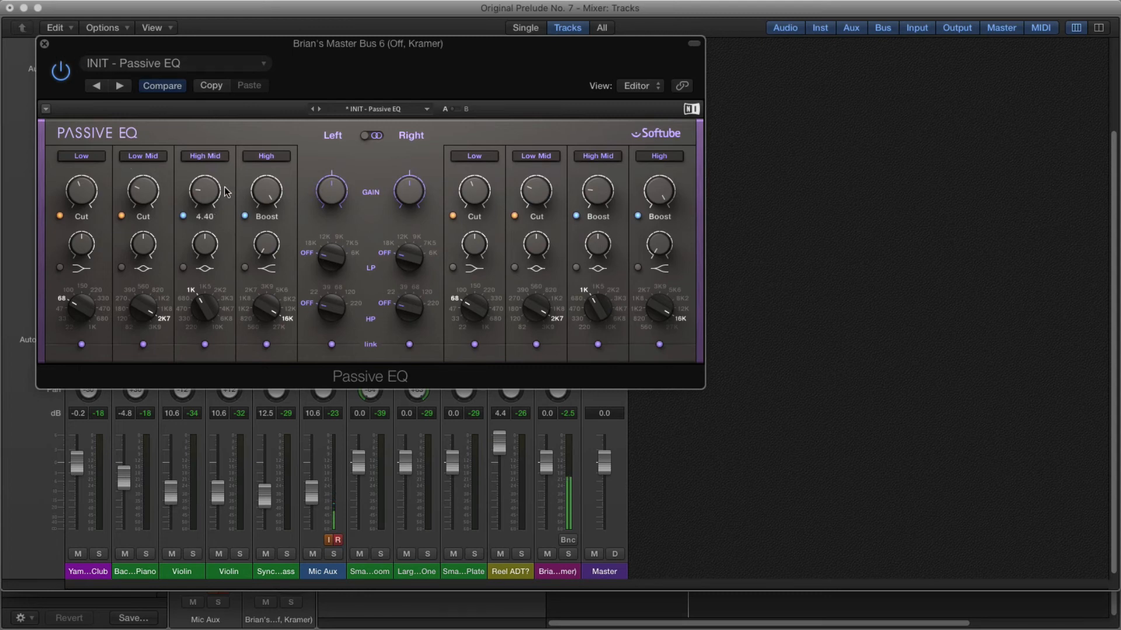
left_click(44, 44)
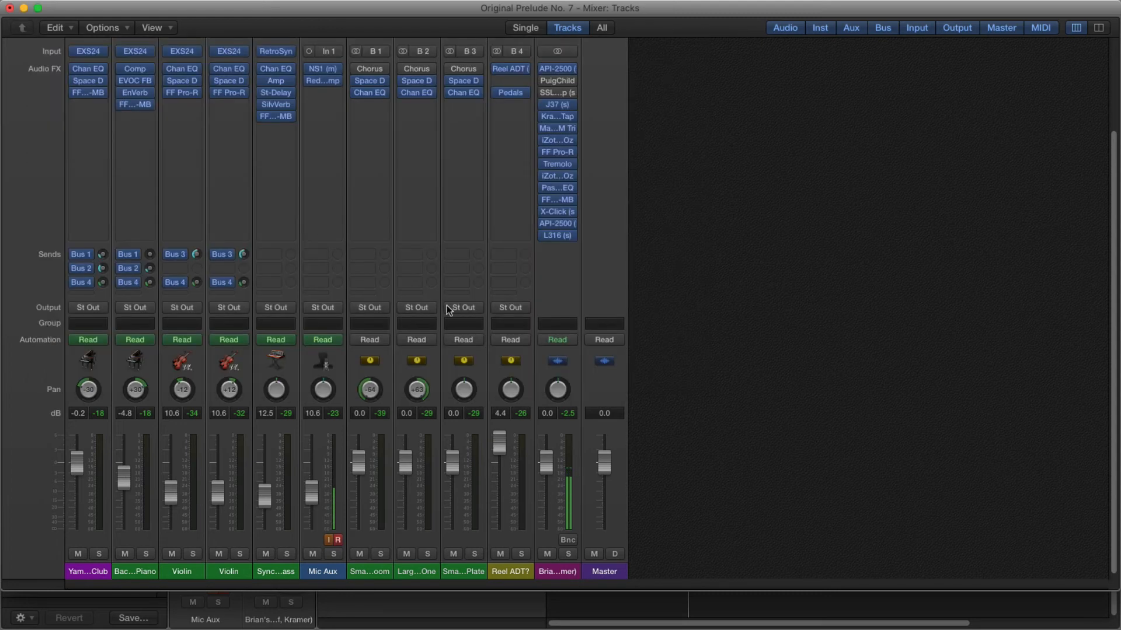
Open the master bus's FF Pro-MB, move its window clear of the master strip, and switch the Passive EQ insert off and back on
left_click(557, 202)
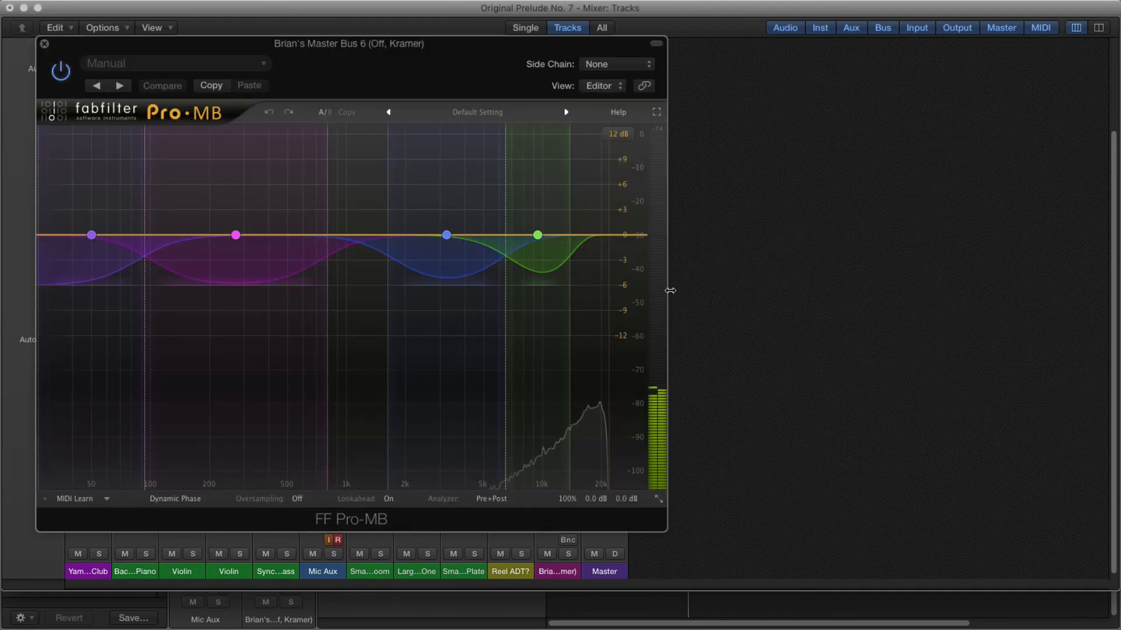
left_click_drag(517, 69, 487, 270)
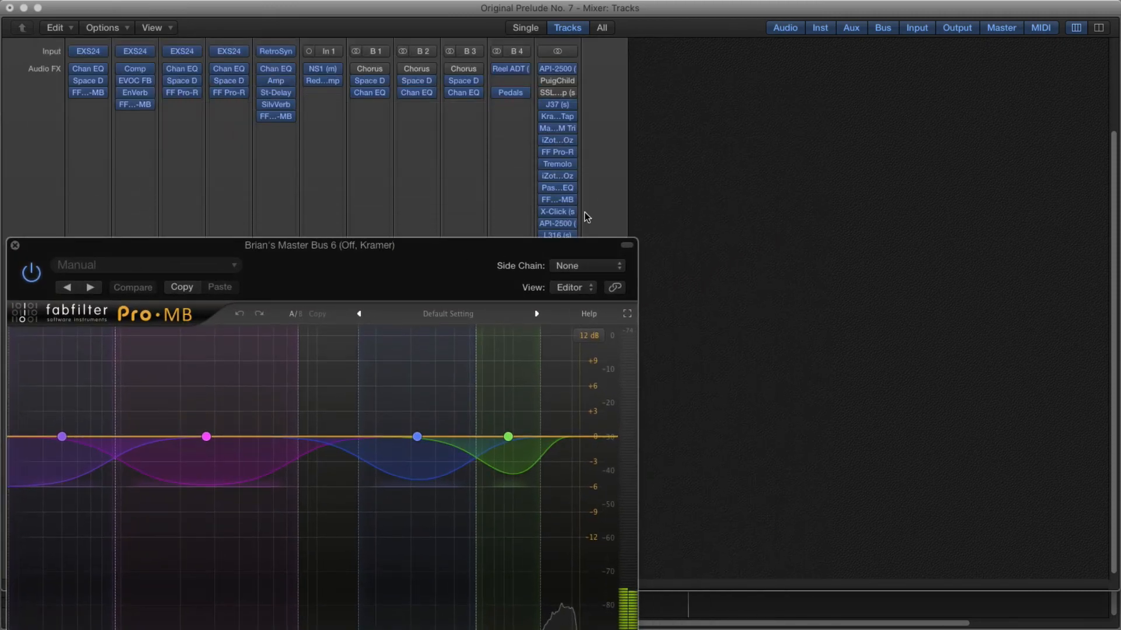
left_click(544, 188)
left_click_drag(523, 242, 365, 91)
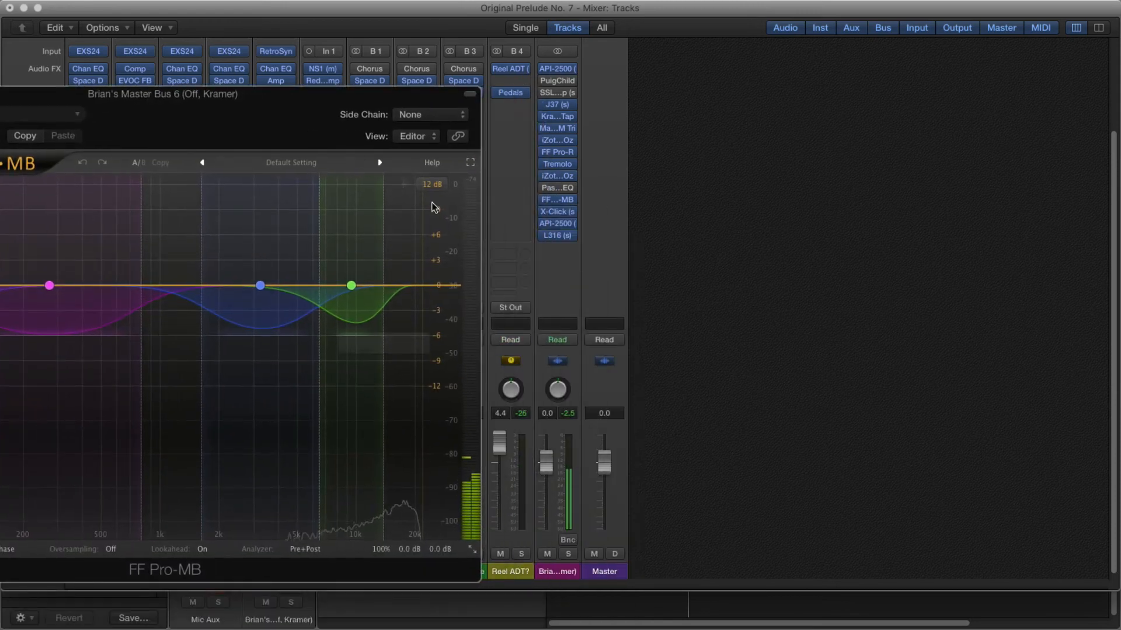
left_click(544, 188)
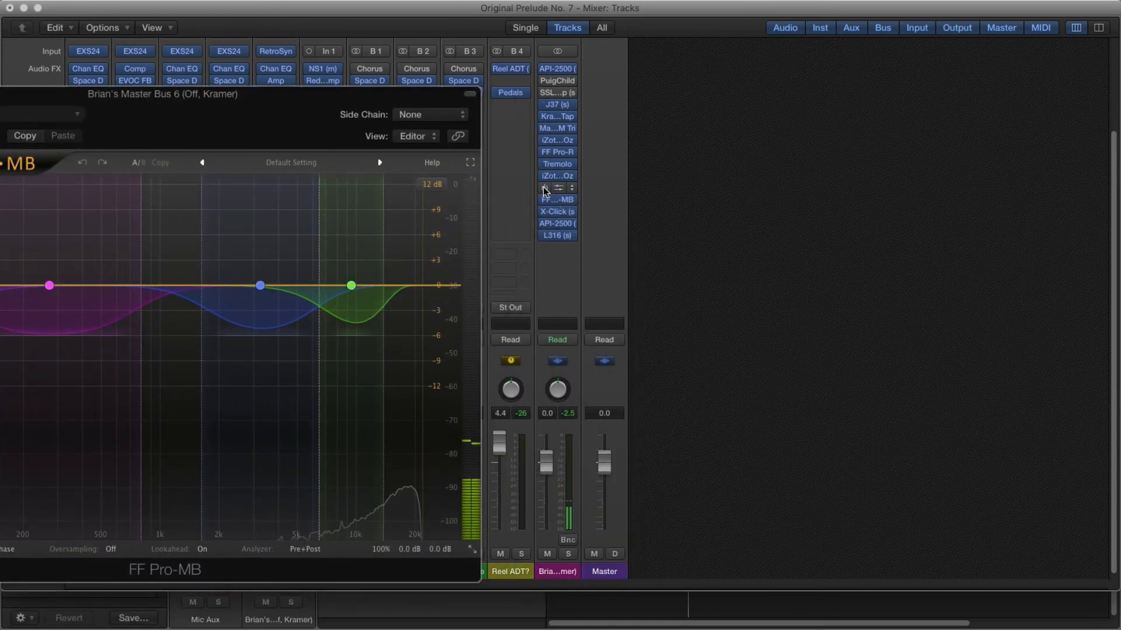
Reopen the Passive EQ and compare the mix with its High boost off and on during playback, leaving the band on
left_click(559, 188)
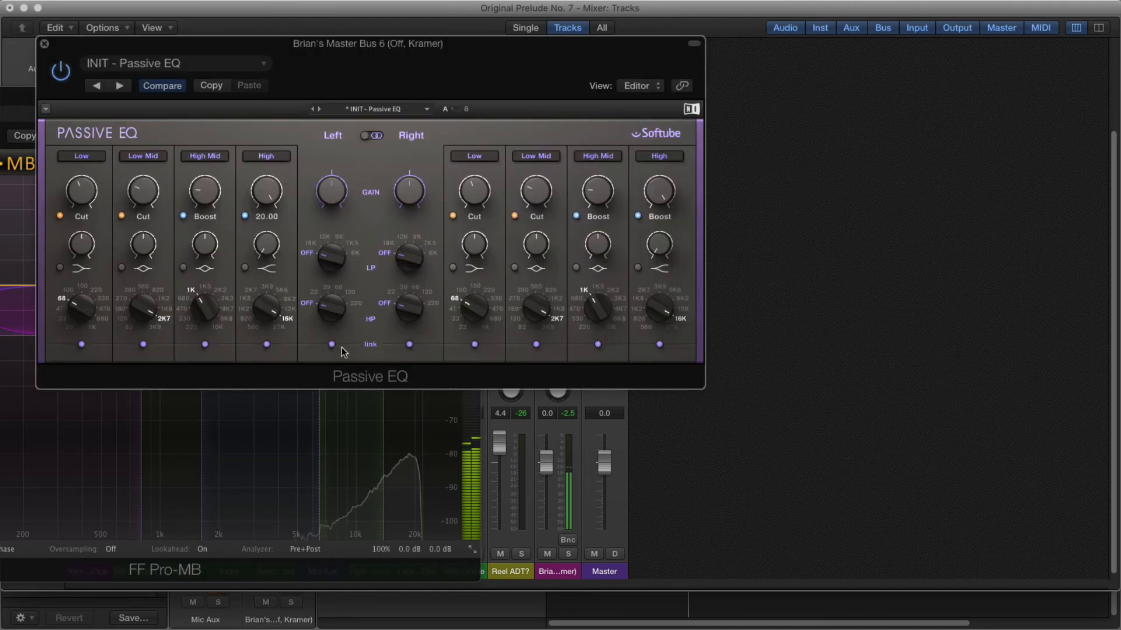
left_click(266, 157)
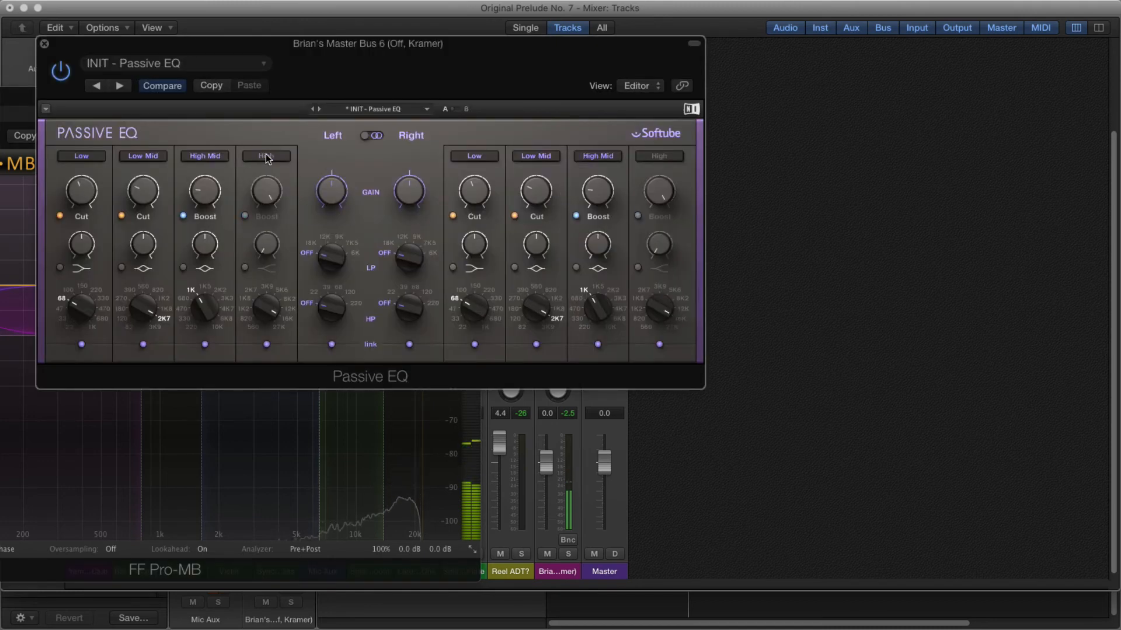
left_click(266, 156)
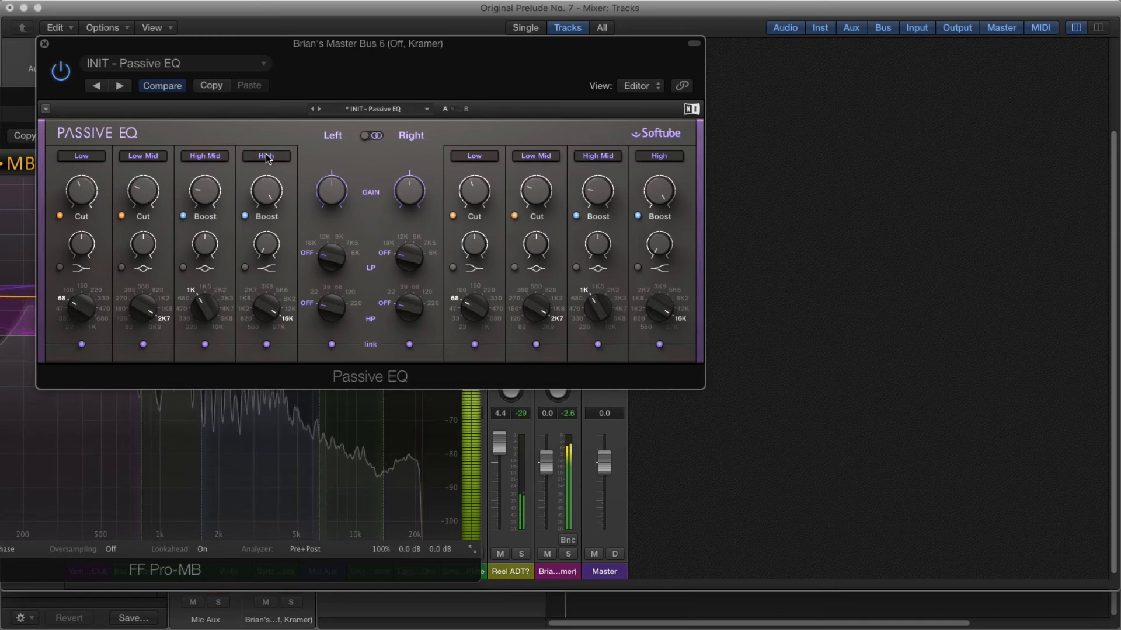
left_click(266, 156)
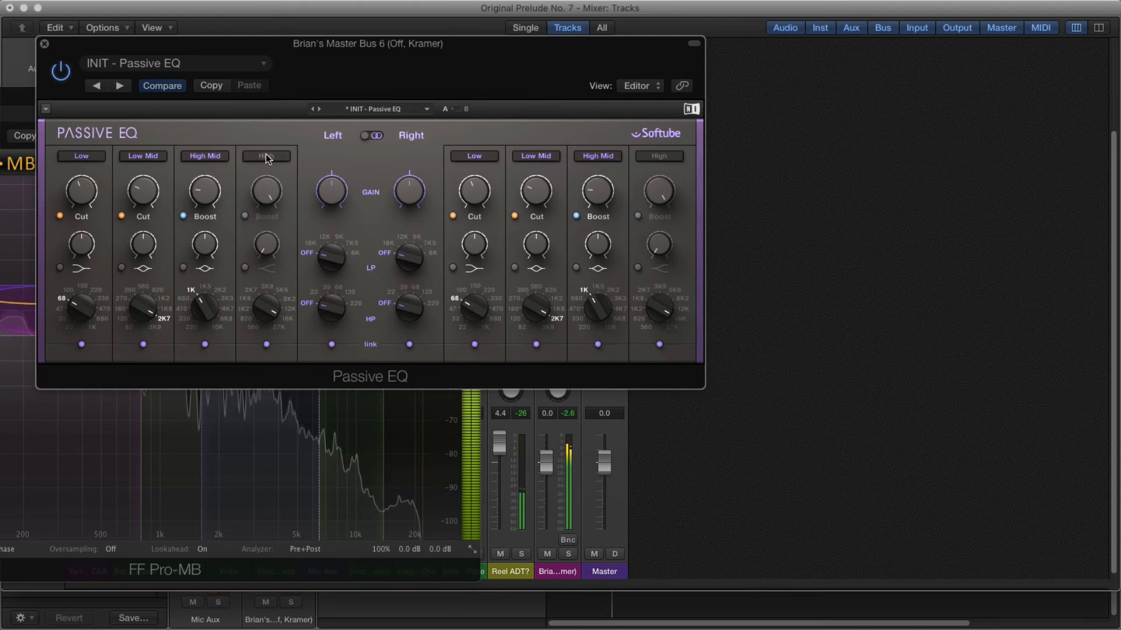
left_click(266, 157)
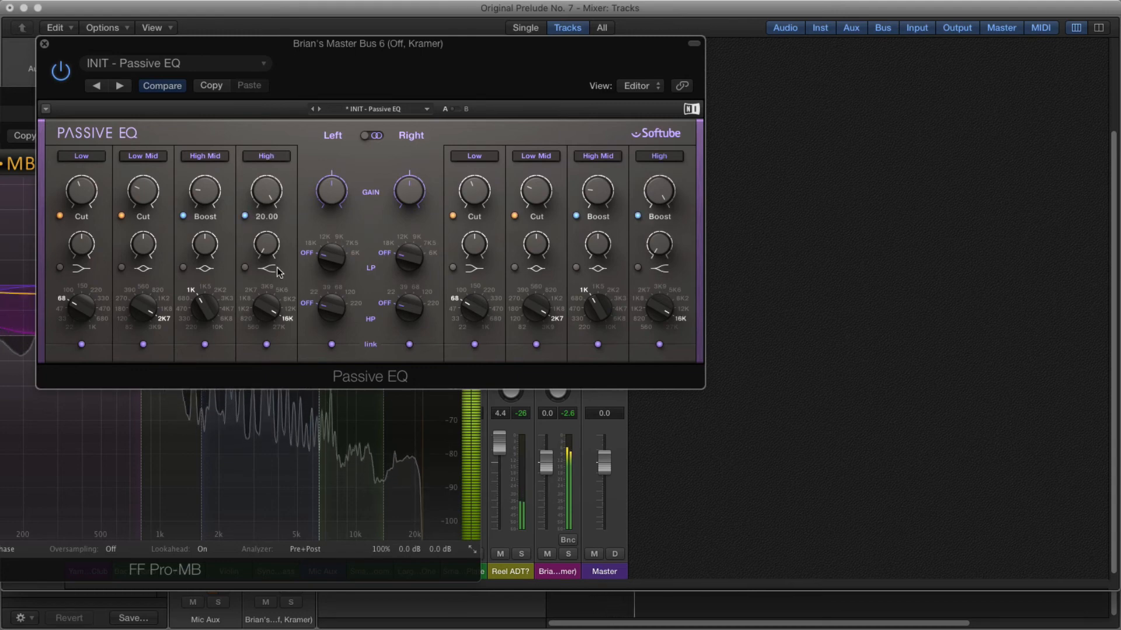
Audition the Passive EQ's High boost at 12K and 8K2, toggling the band at 8K2, and return its frequency to 16K
left_click_drag(262, 302, 262, 315)
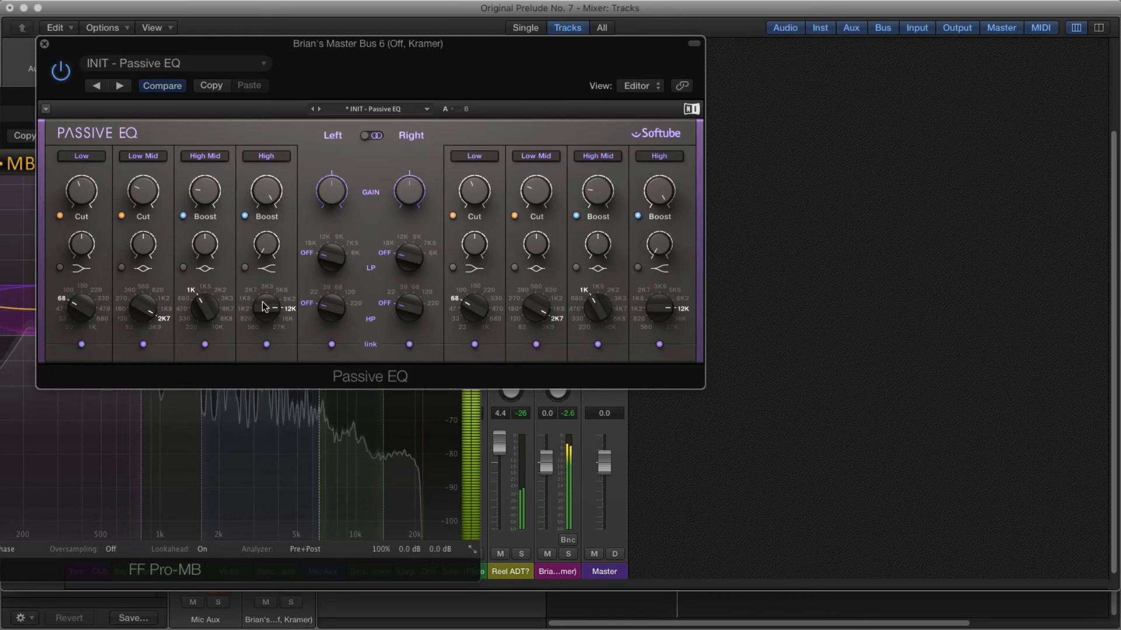
left_click_drag(262, 303, 262, 310)
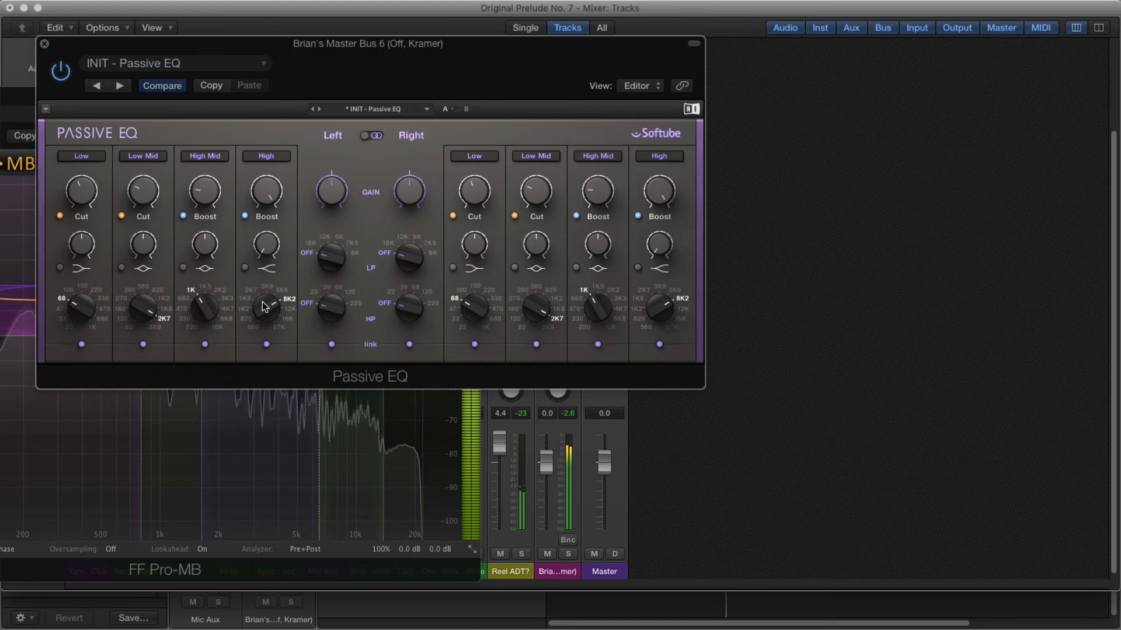
left_click(262, 157)
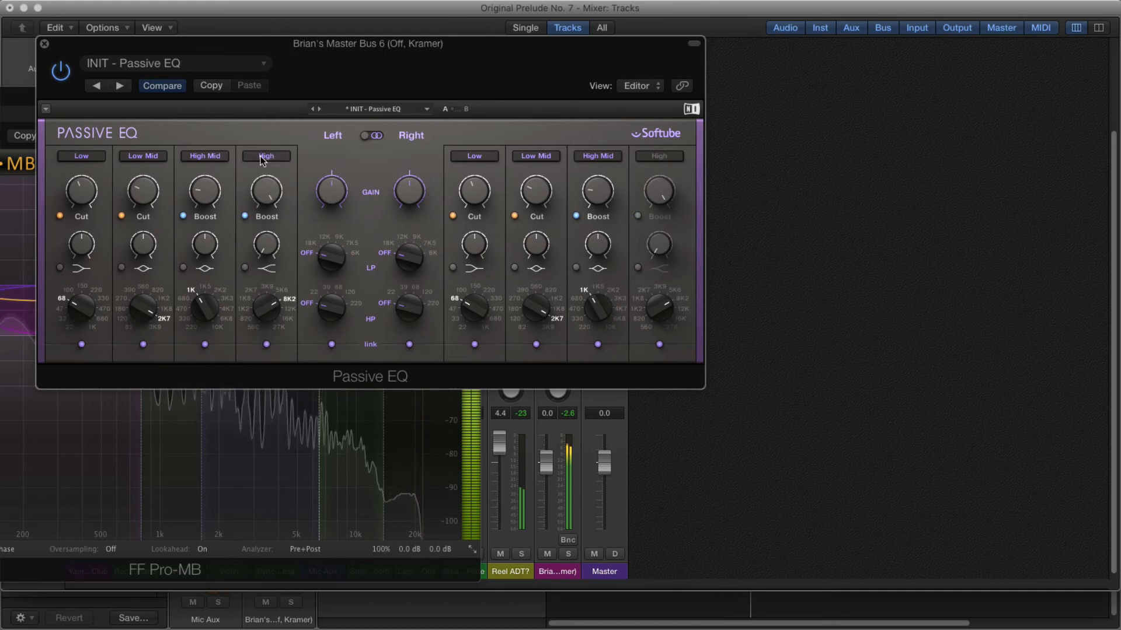
left_click(263, 157)
left_click(261, 157)
left_click(261, 158)
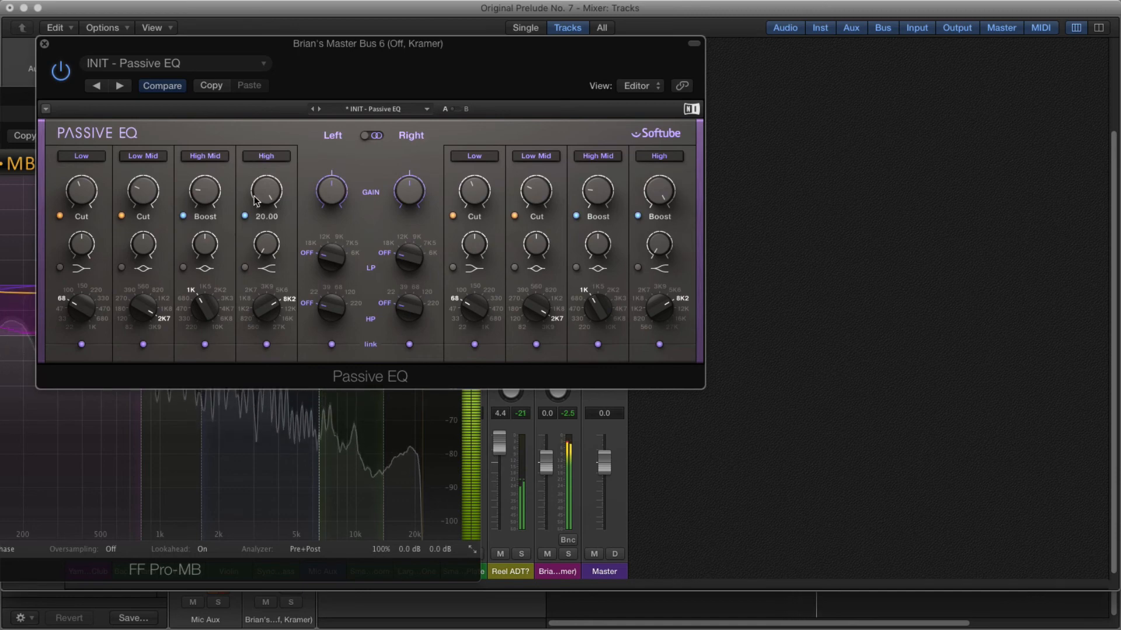
left_click_drag(264, 308, 265, 282)
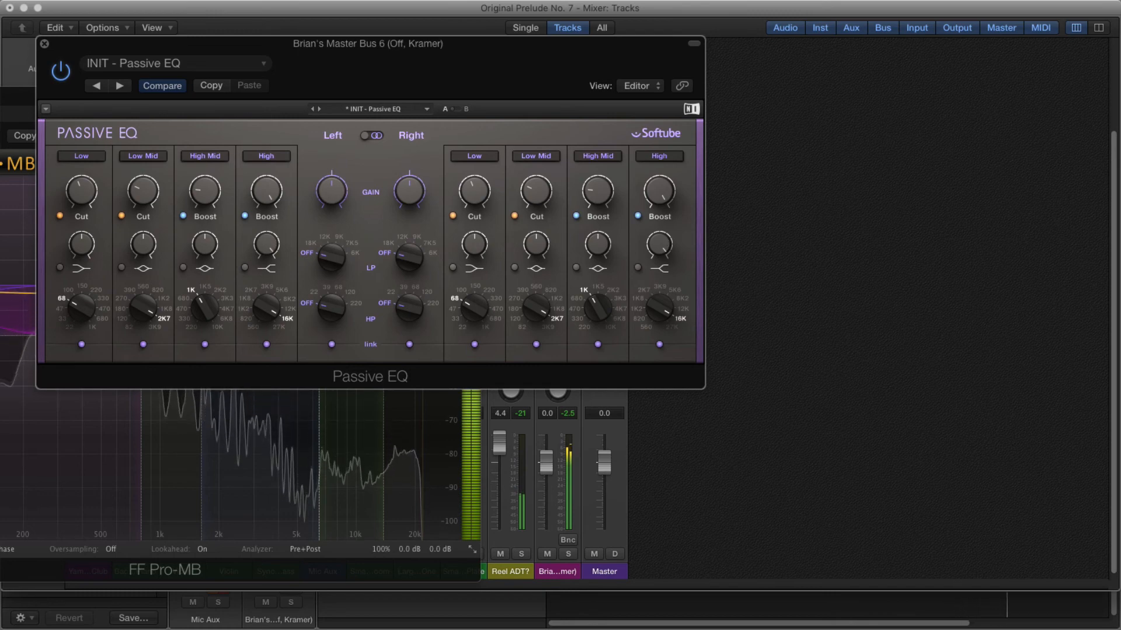
Reduce the Passive EQ's High boost amount, audition its frequency at 12K before restoring 16K, and close the plug-in
mouse_move(266, 192)
left_mouse_down()
mouse_move(266, 182)
mouse_move(271, 204)
left_mouse_up()
left_click_drag(266, 308, 266, 313)
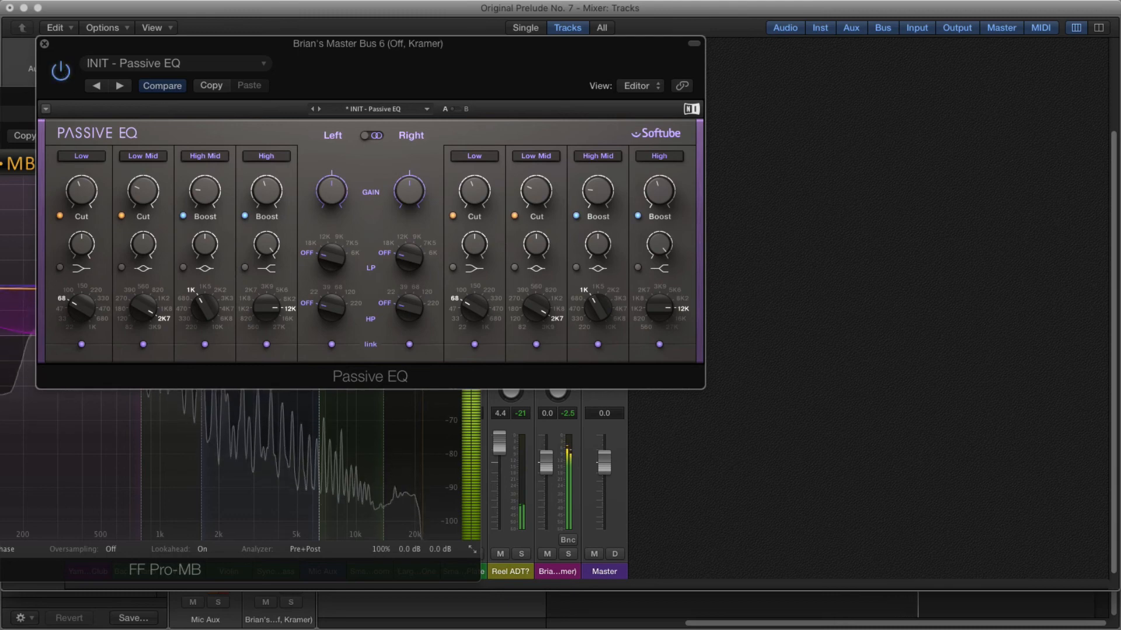
left_click_drag(266, 308, 267, 302)
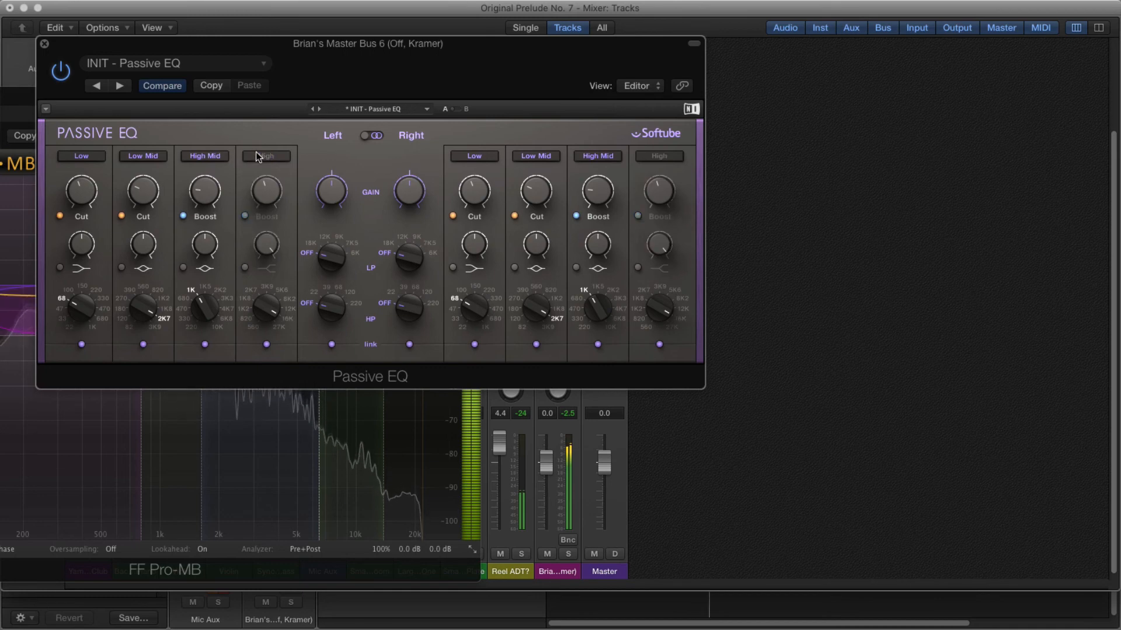
left_click(44, 43)
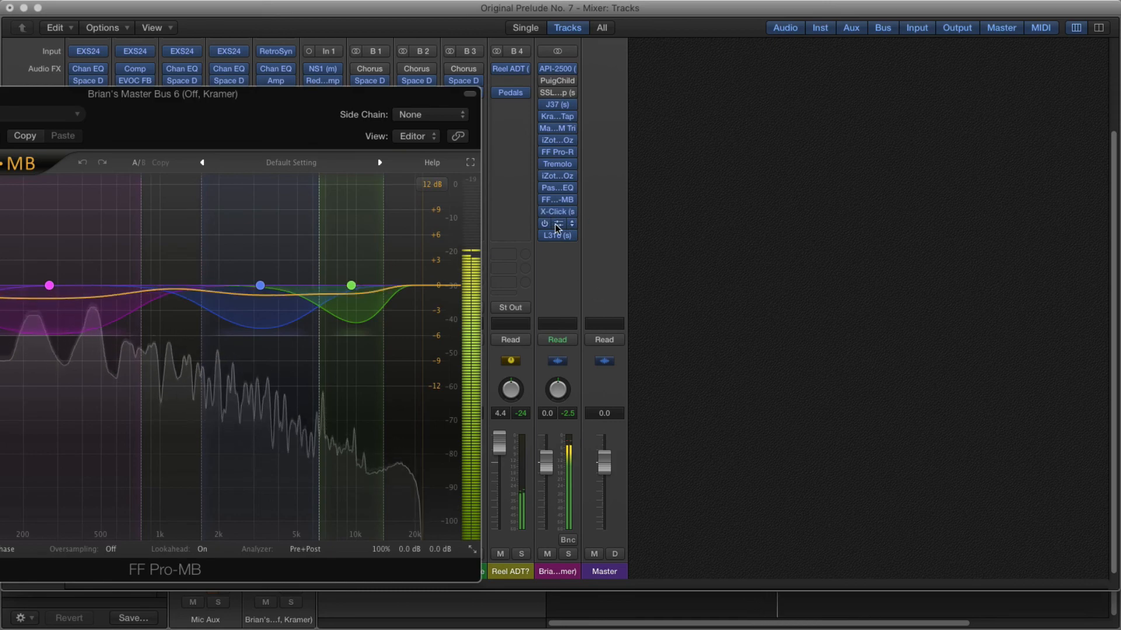
Compare the mix with the master bus's FF Pro-MB bypassed and active during playback, leave it active, and close it
left_click(557, 223)
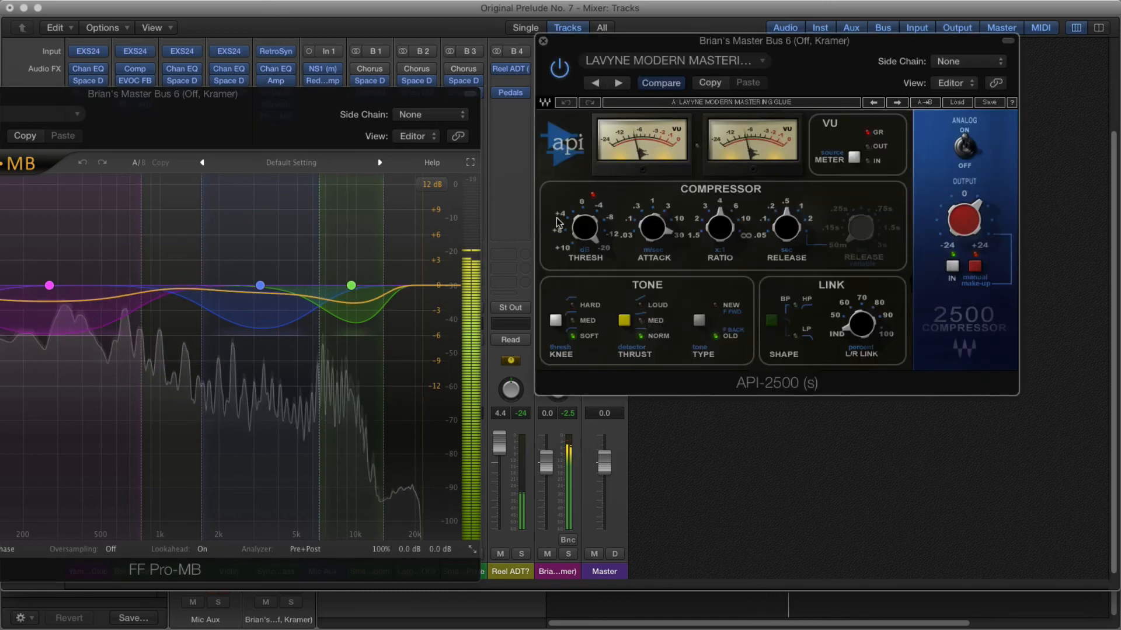
left_click(543, 40)
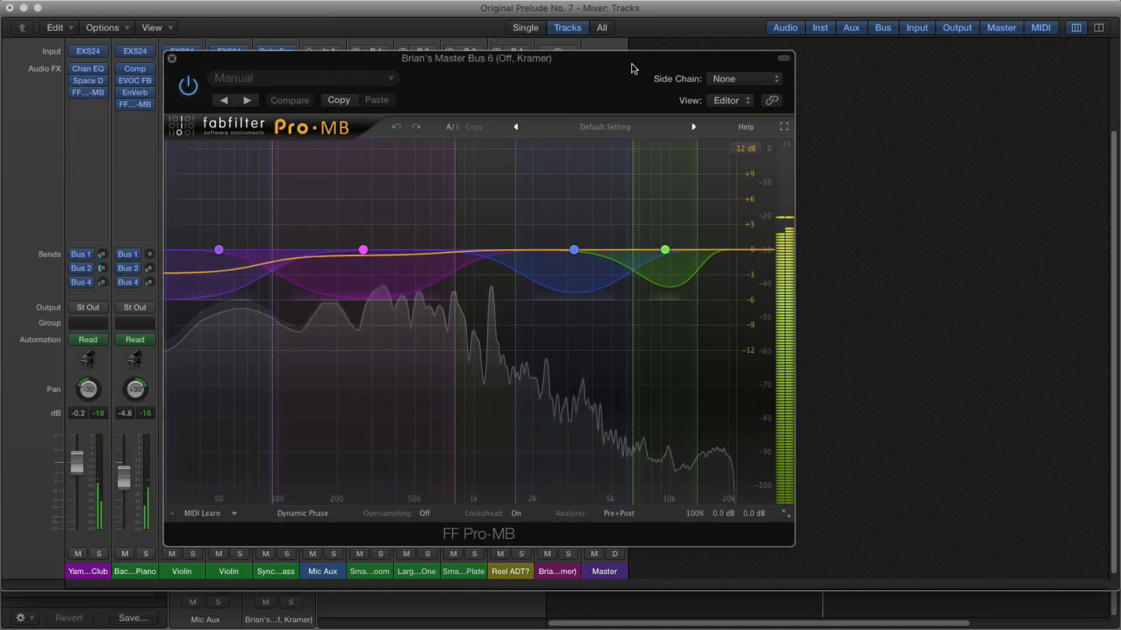
left_click(185, 92)
left_click(185, 93)
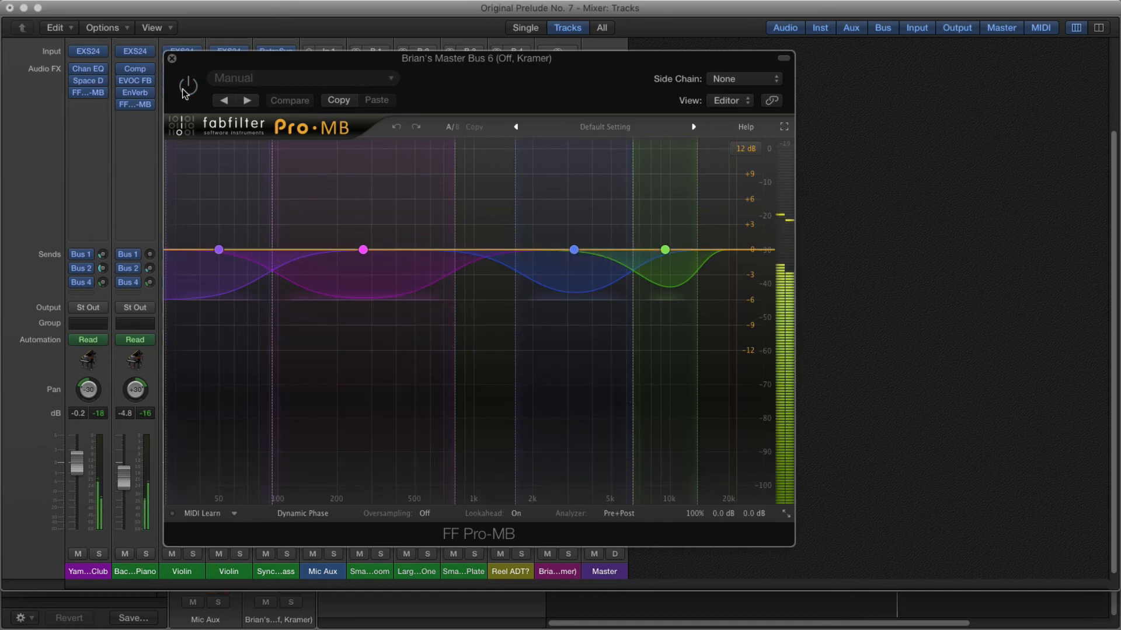
left_click(185, 93)
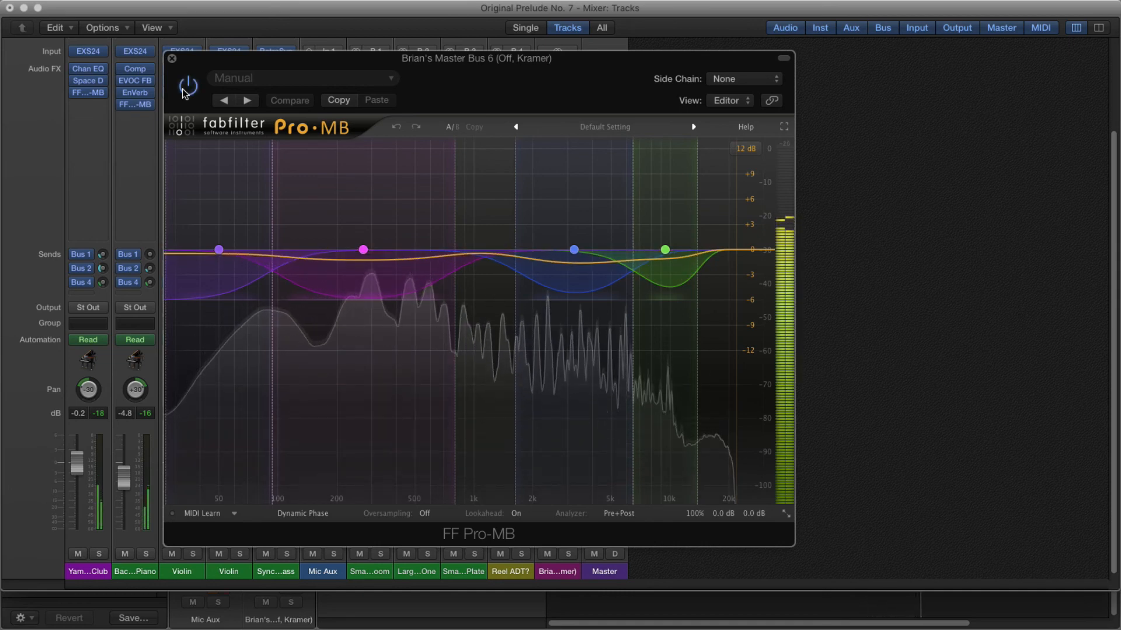
left_click(185, 92)
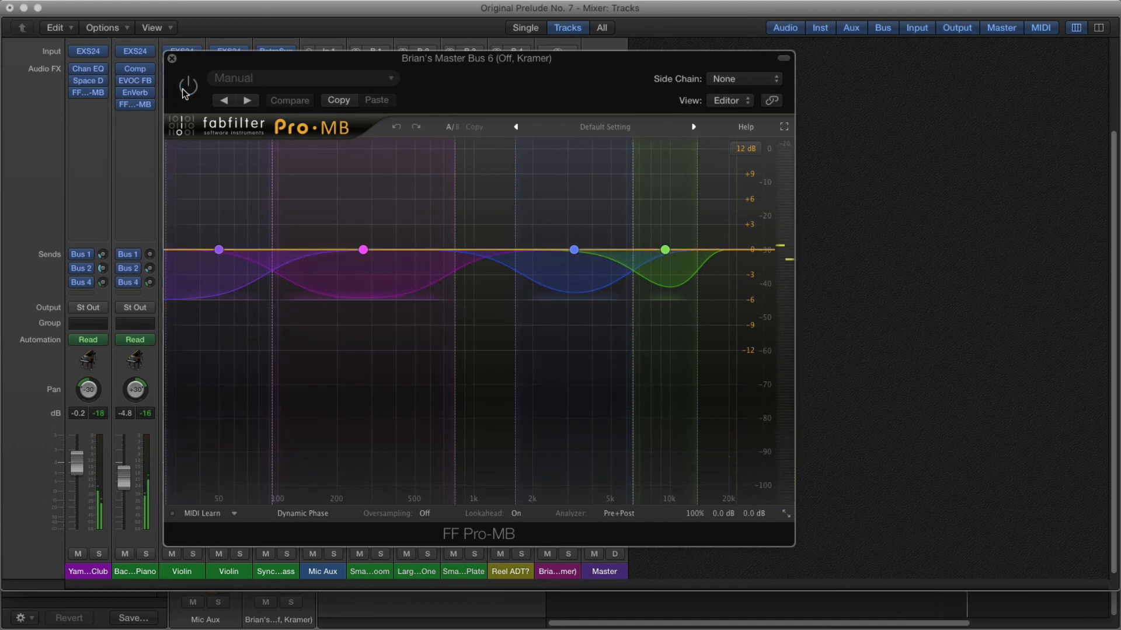
left_click(184, 93)
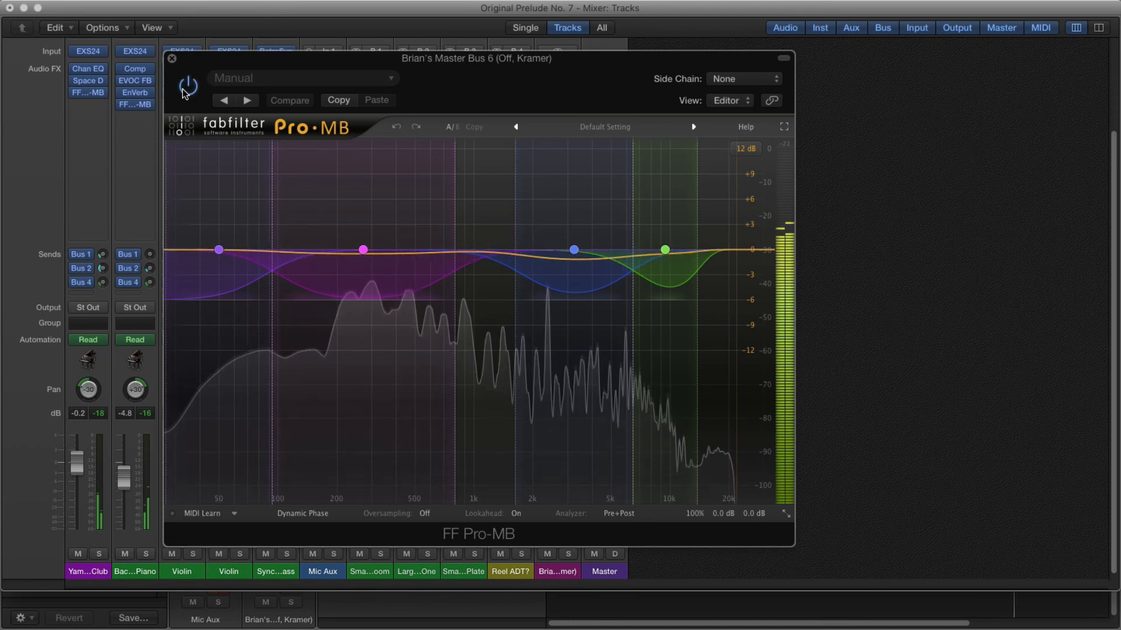
left_click(184, 92)
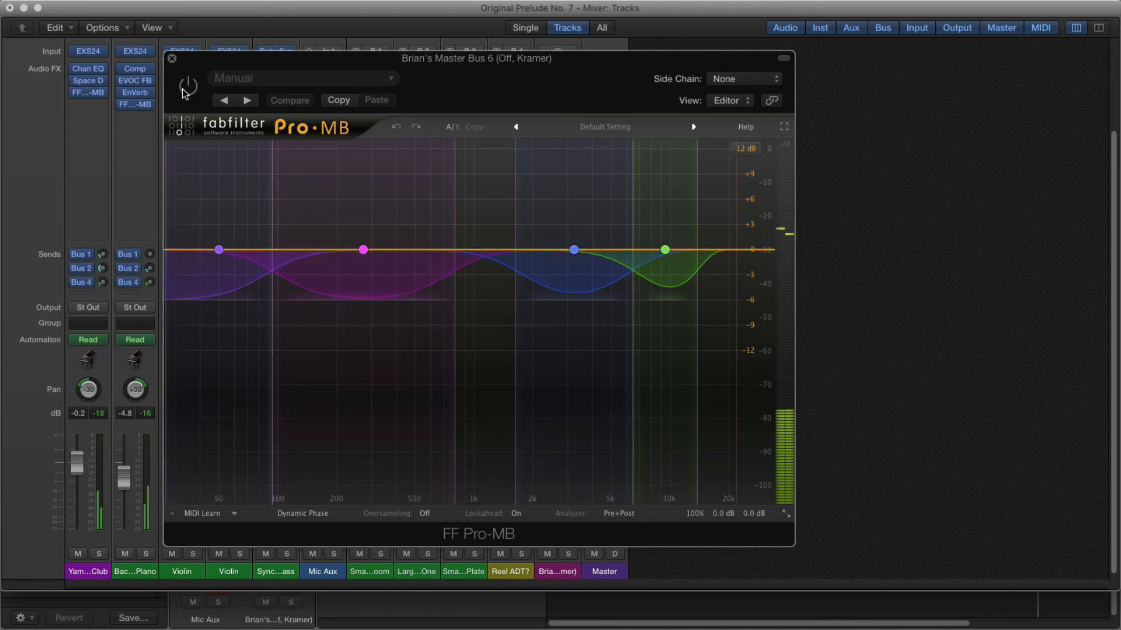
left_click(185, 93)
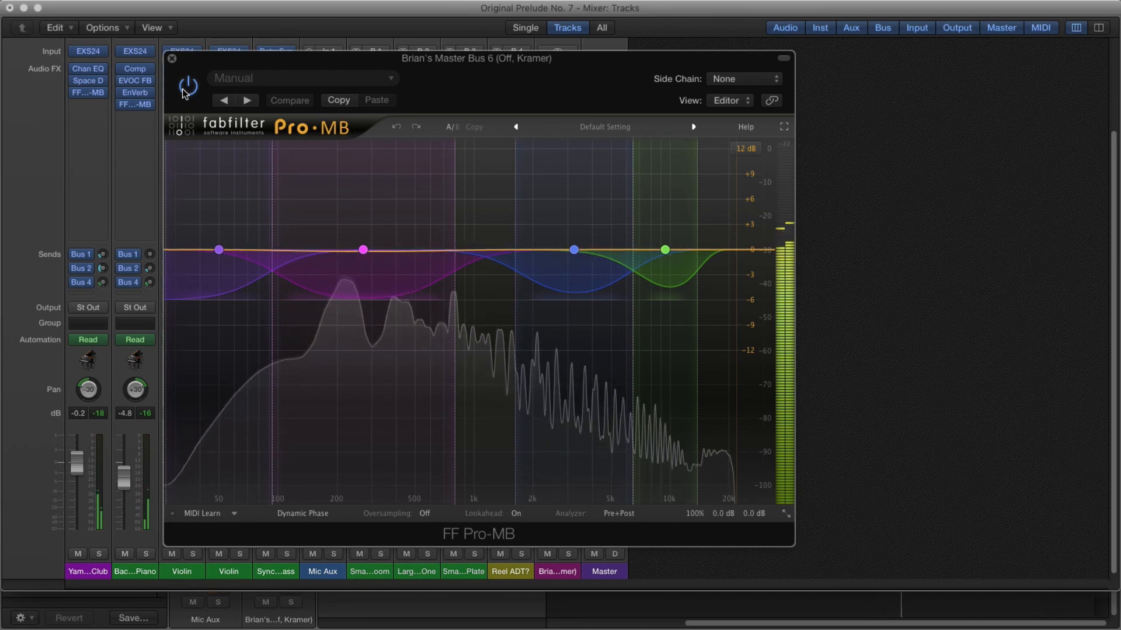
left_click(184, 92)
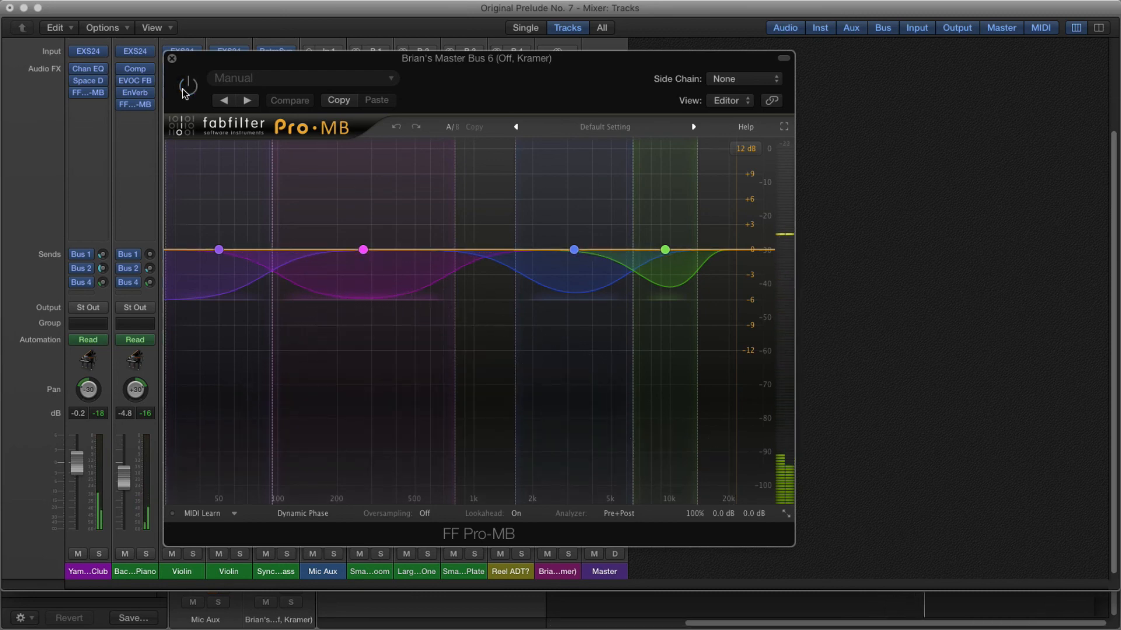
left_click(184, 92)
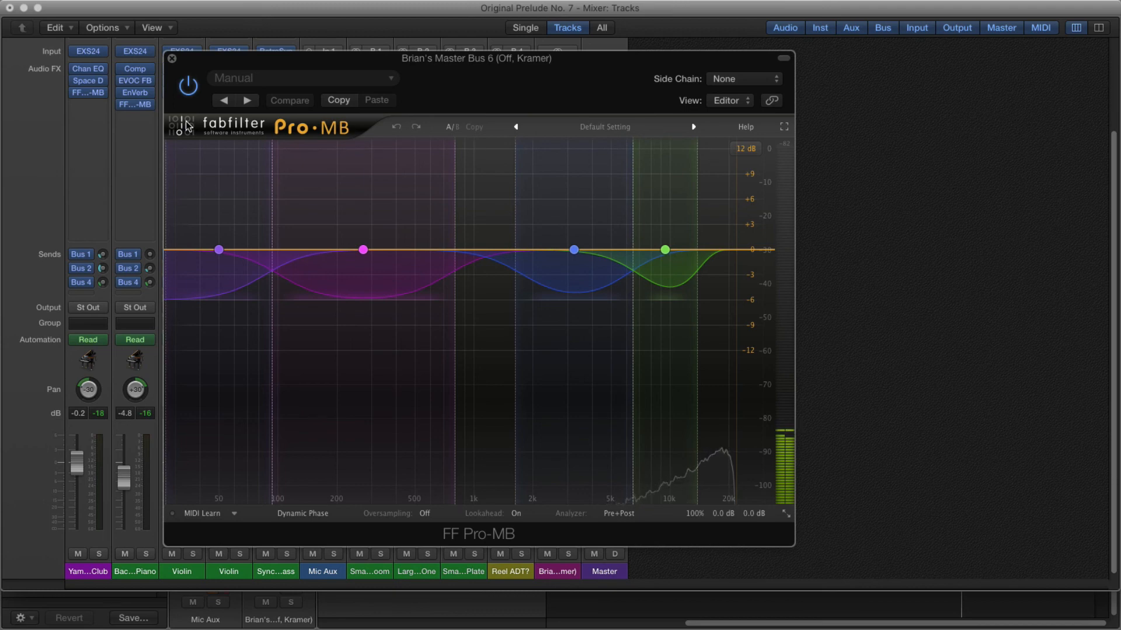
left_click(173, 59)
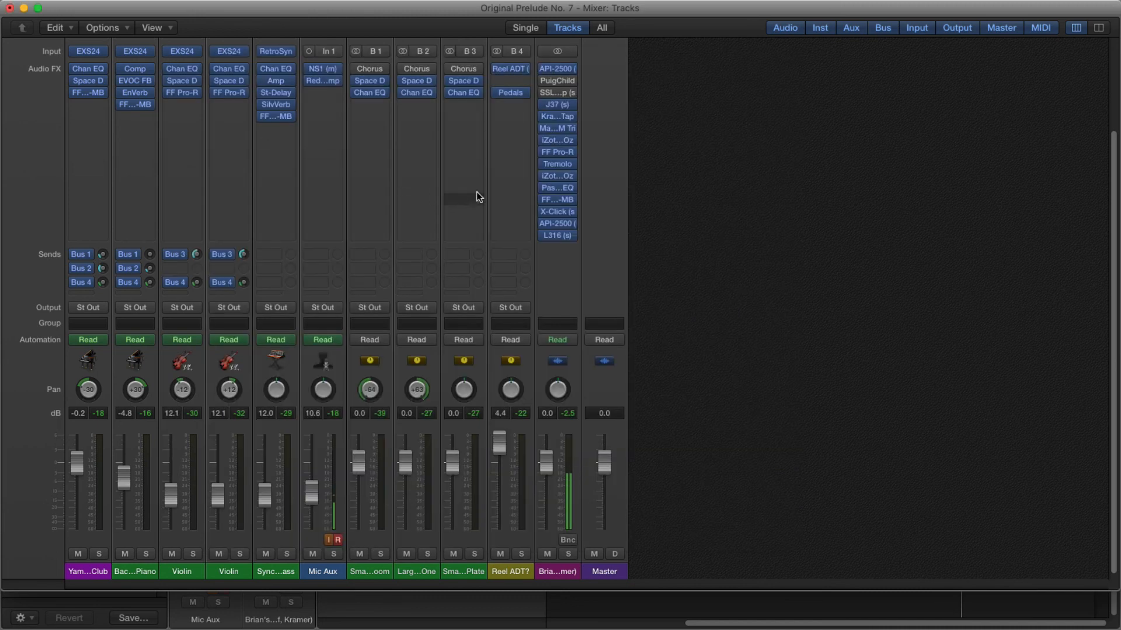
View the master bus's X-Click plug-in, close it, and open the API-2500 compressor that follows it in the chain
mouse_move(553, 192)
left_click(558, 212)
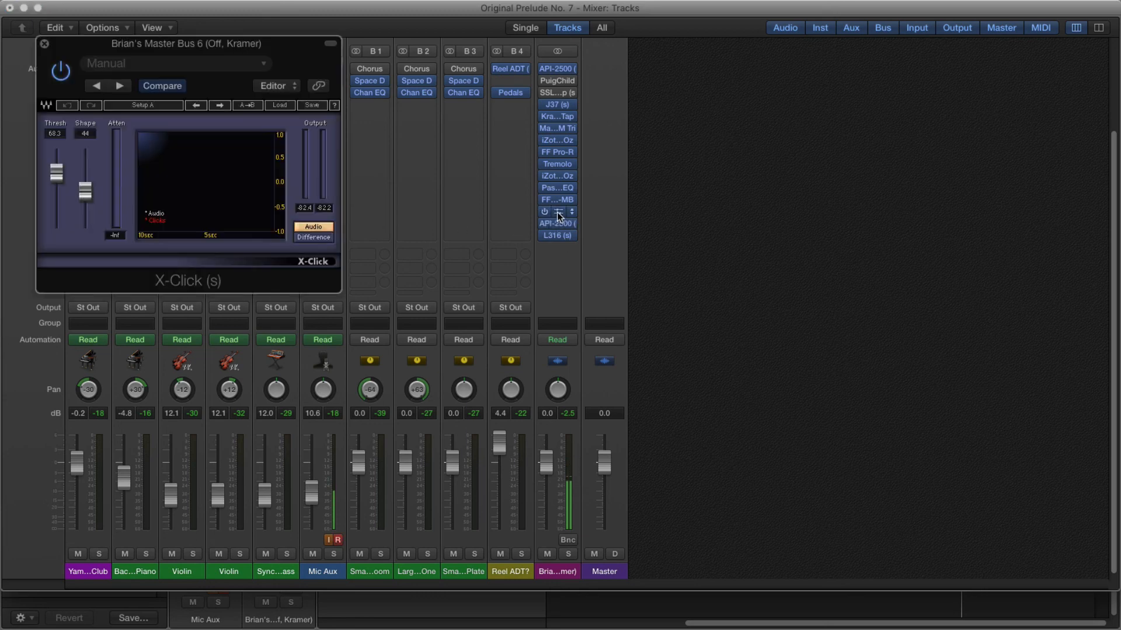
left_click(44, 44)
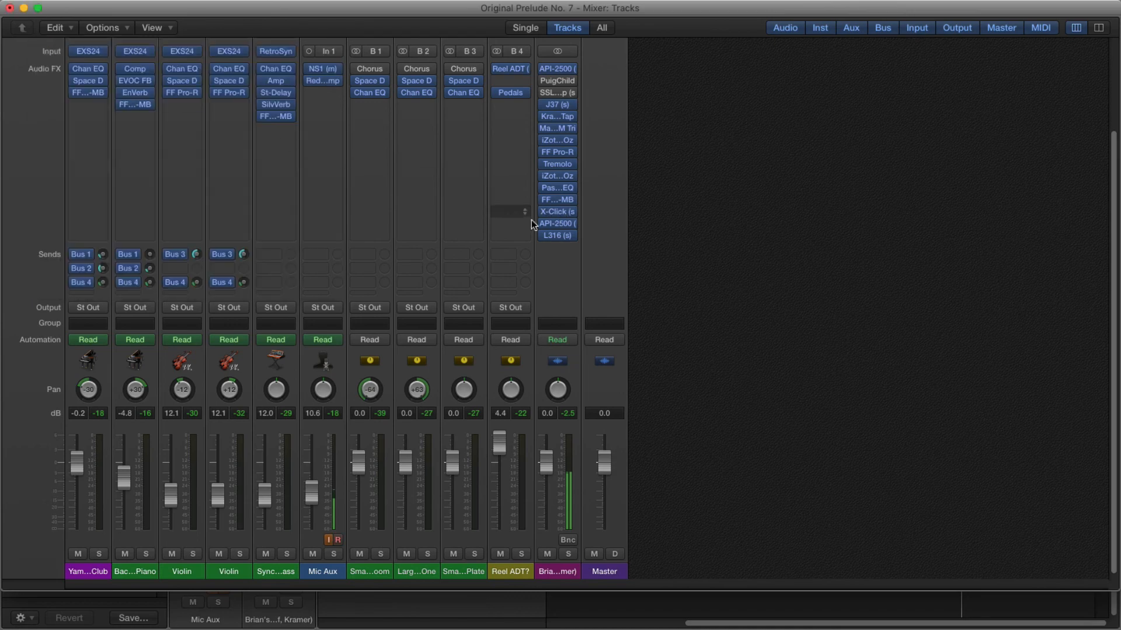
left_click(560, 225)
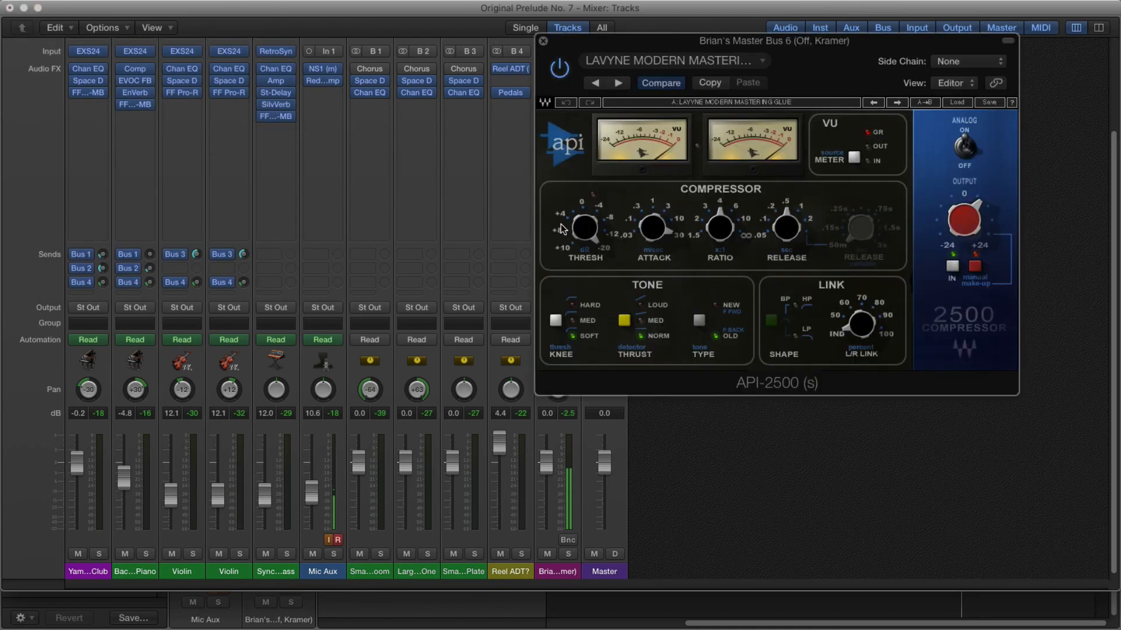
Close the API-2500 compressor and view the L316 multimaximizer at the end of the master bus chain, closing it each time
left_click(541, 41)
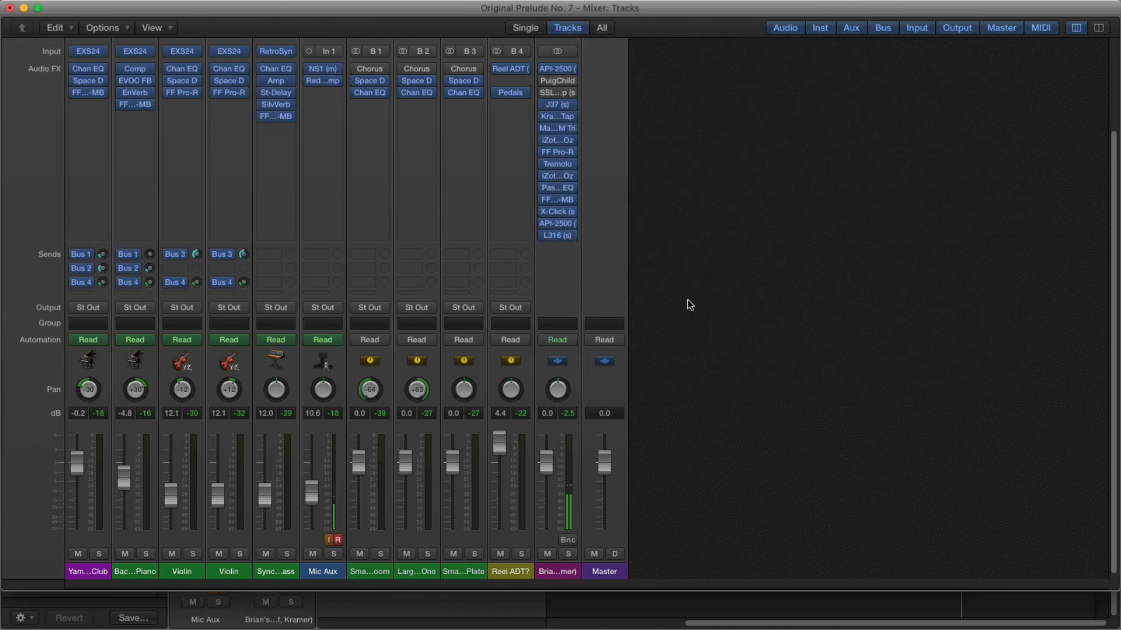
left_click(556, 236)
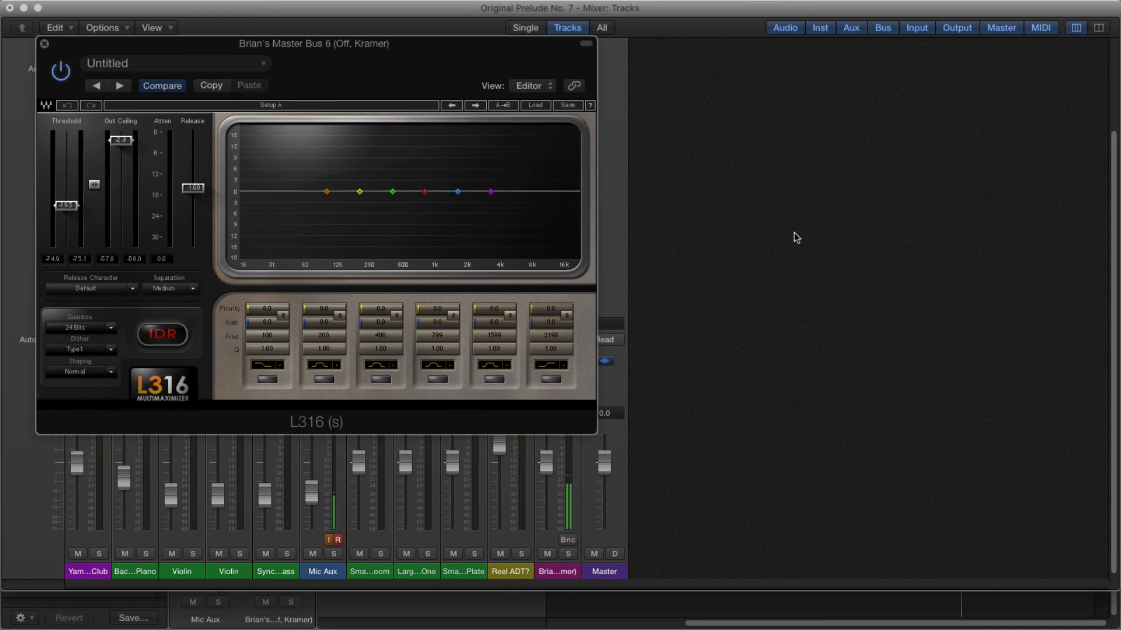
left_click(45, 44)
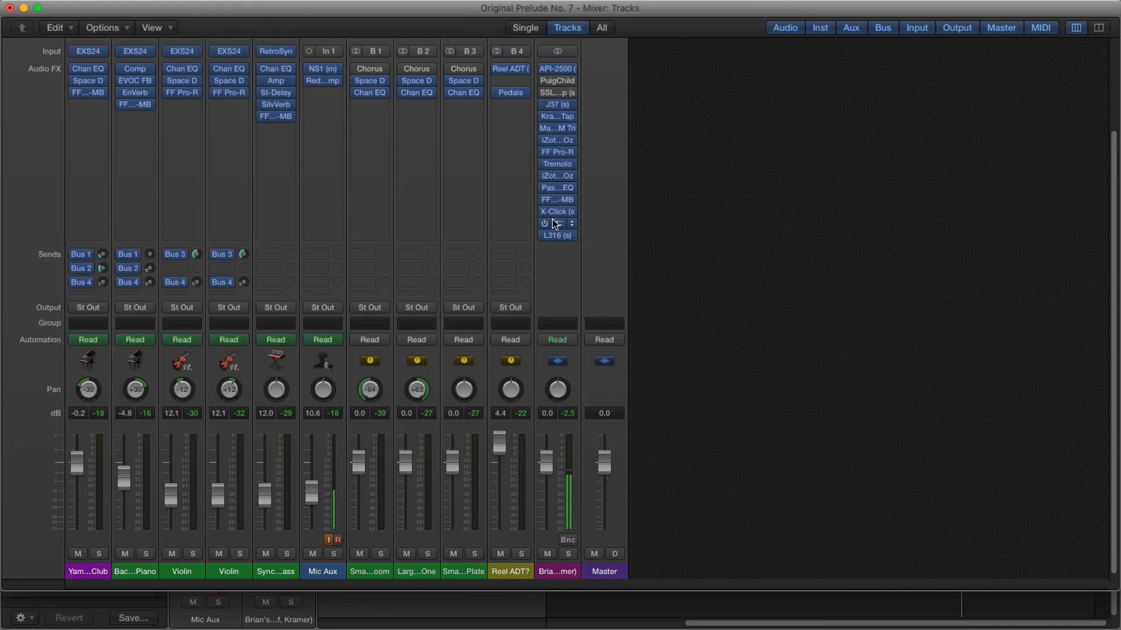
left_click(557, 235)
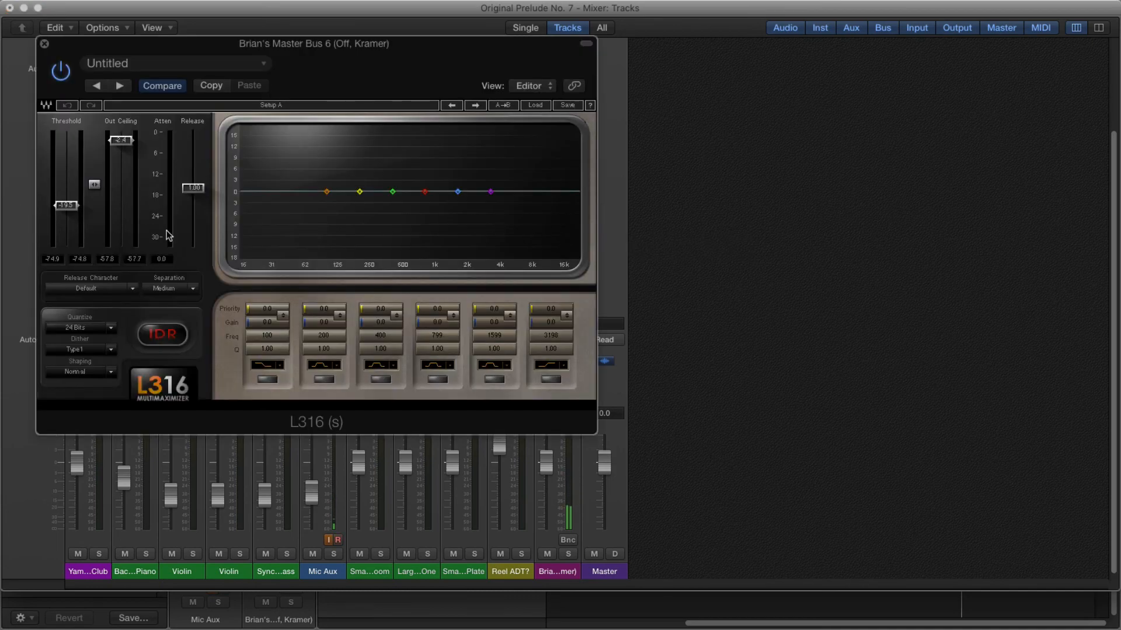
left_click(44, 44)
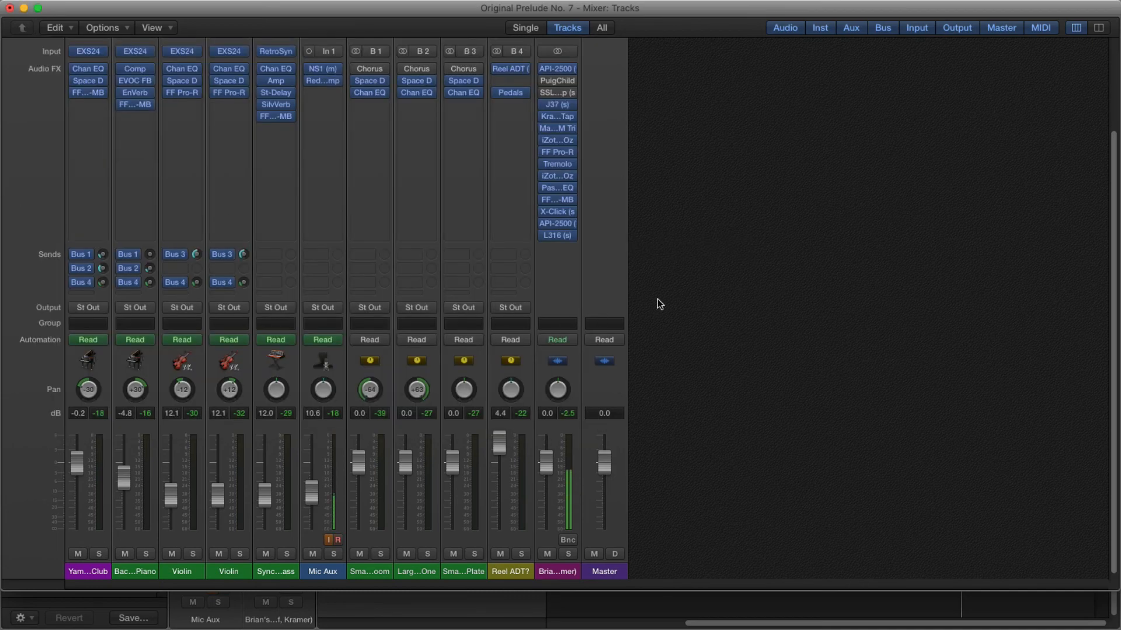
Open the master bus's MannyM TripleD, close the Ozone 7 Exciter and its preset manager, and move the TripleD window clear for viewing
scroll(658, 299, "up", 4)
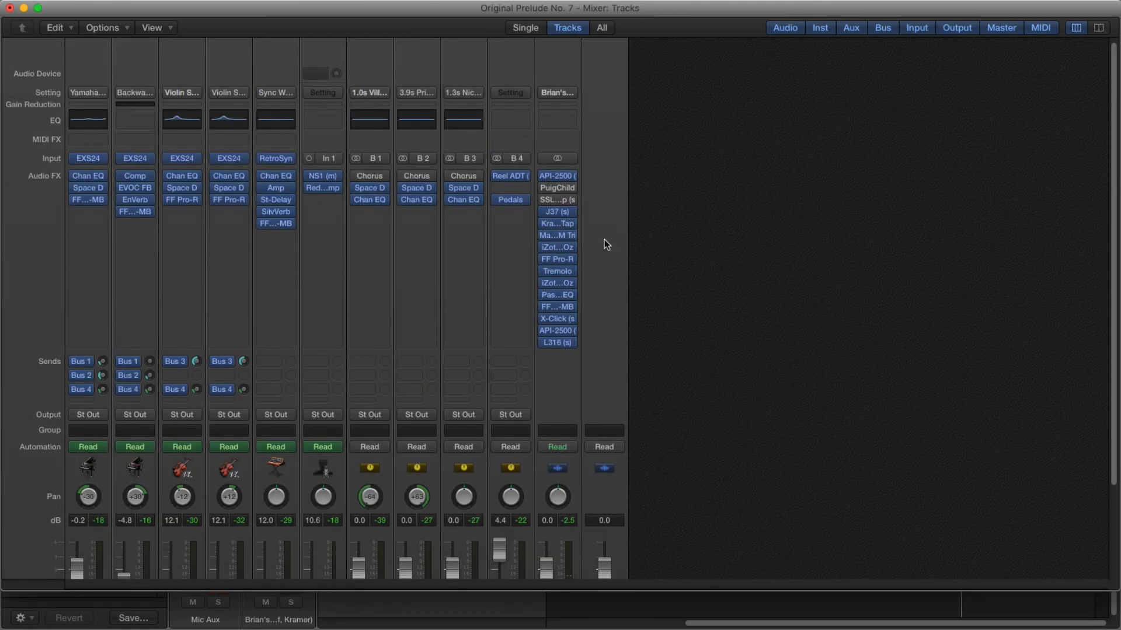
scroll(665, 266, "down", 4)
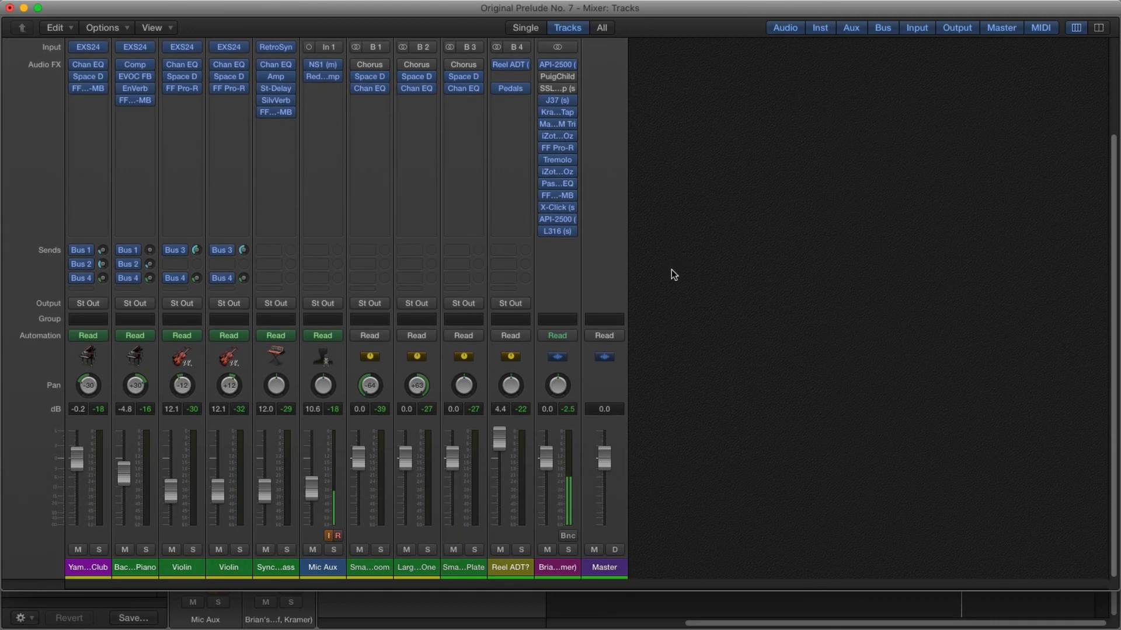
scroll(675, 274, "up", 1)
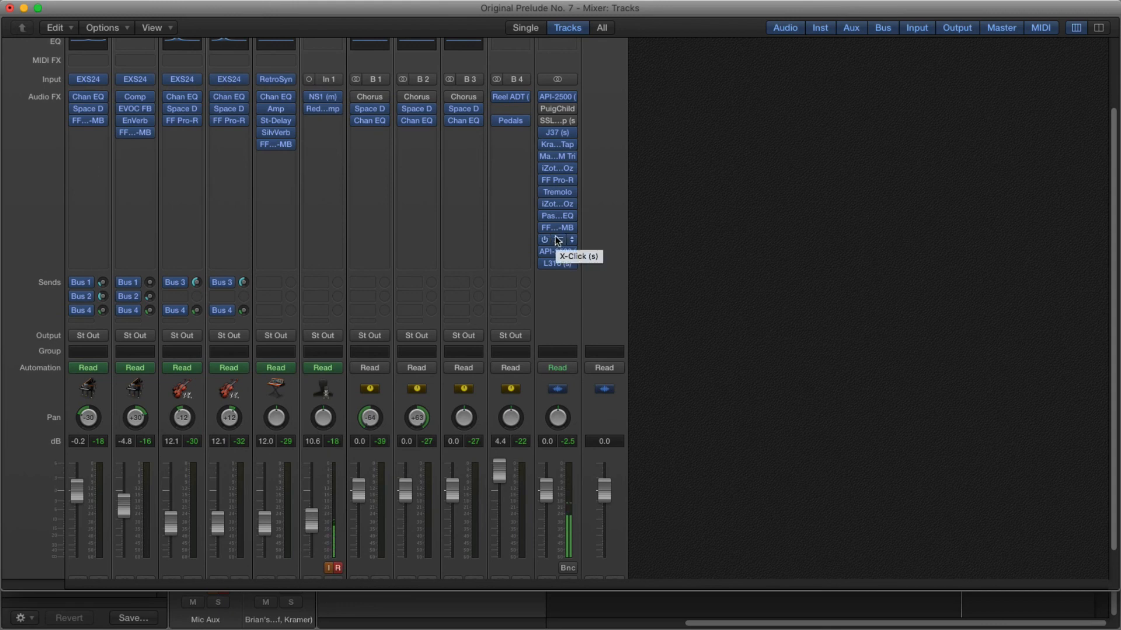
left_click(555, 159)
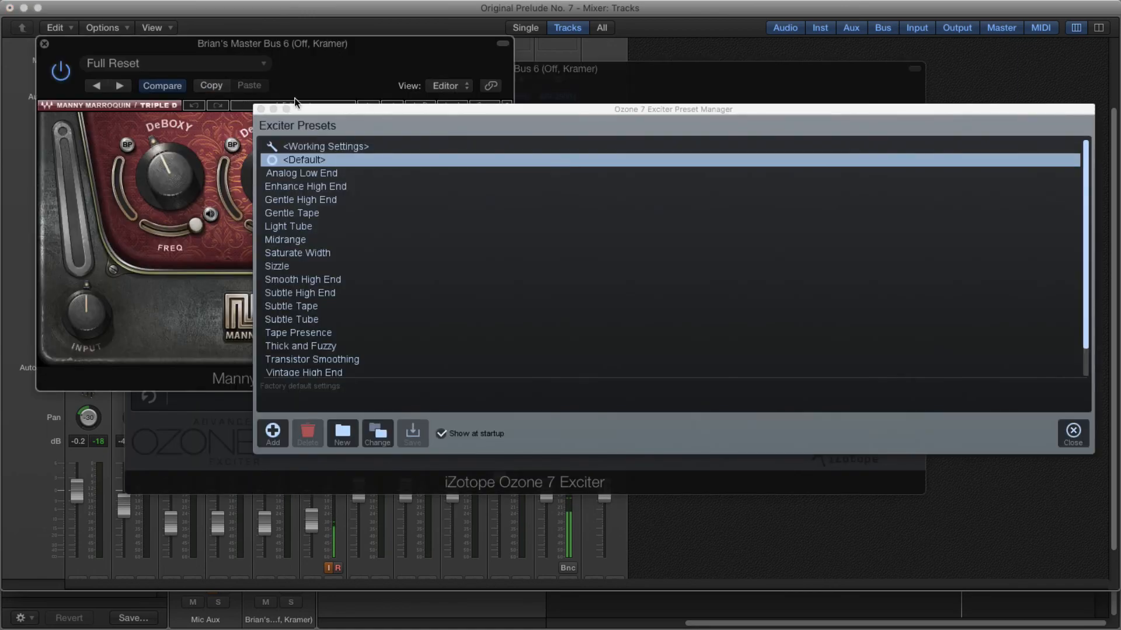
left_click(262, 111)
left_click(638, 93)
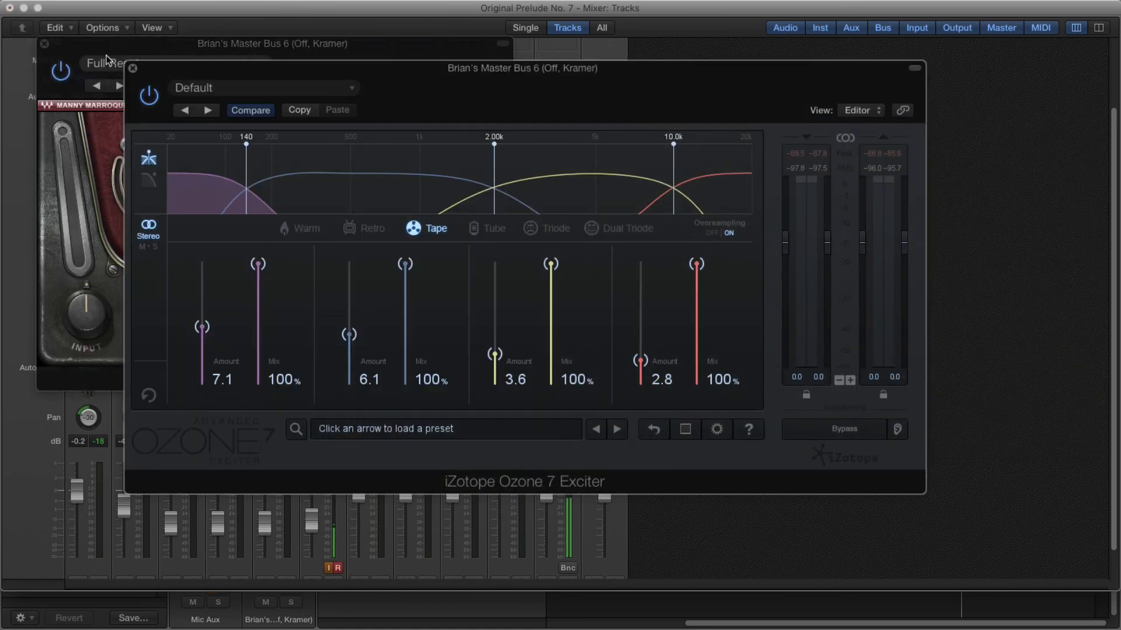
left_click(133, 69)
left_click_drag(382, 67, 507, 73)
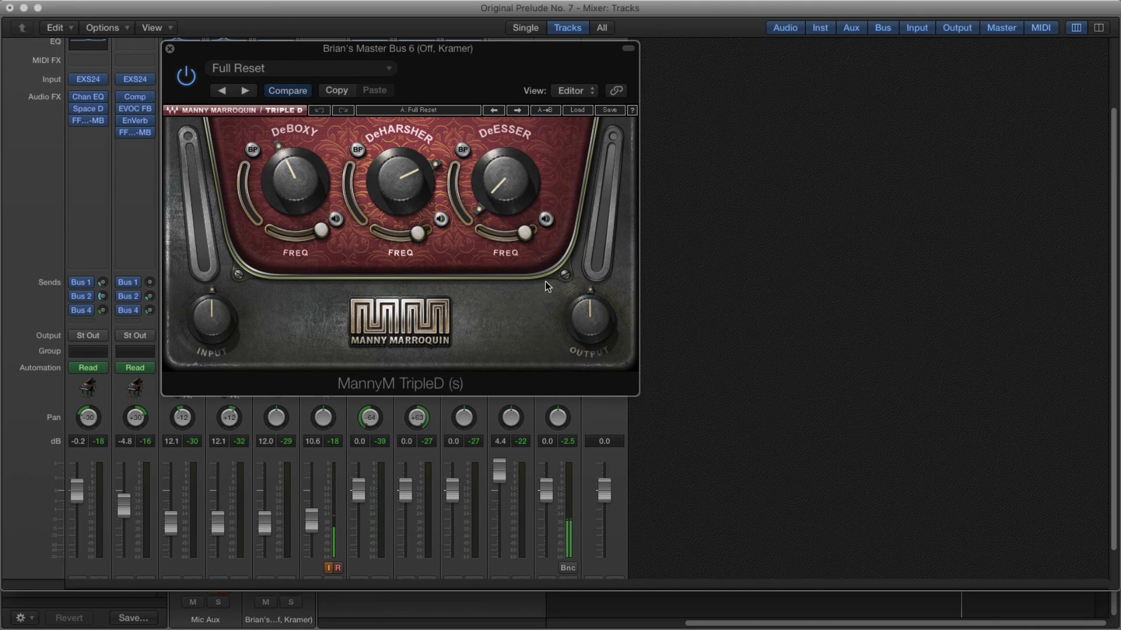